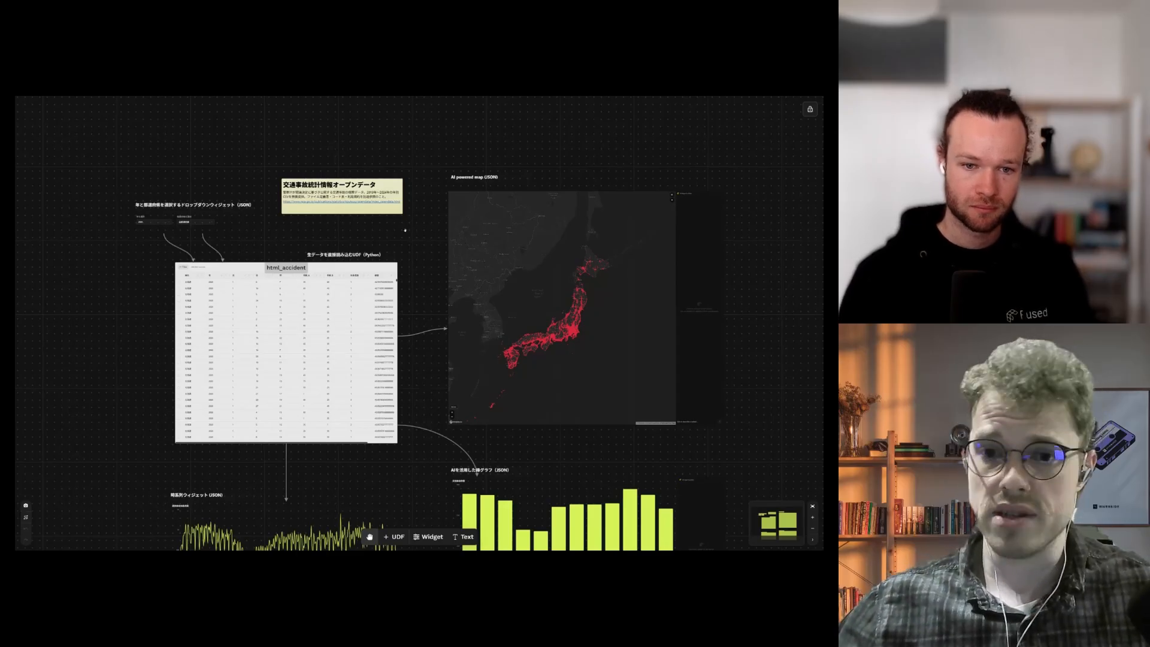
Step: Select the html_accident table node and bring the year and prefecture dropdowns into view
left_click_drag(386, 231, 398, 231)
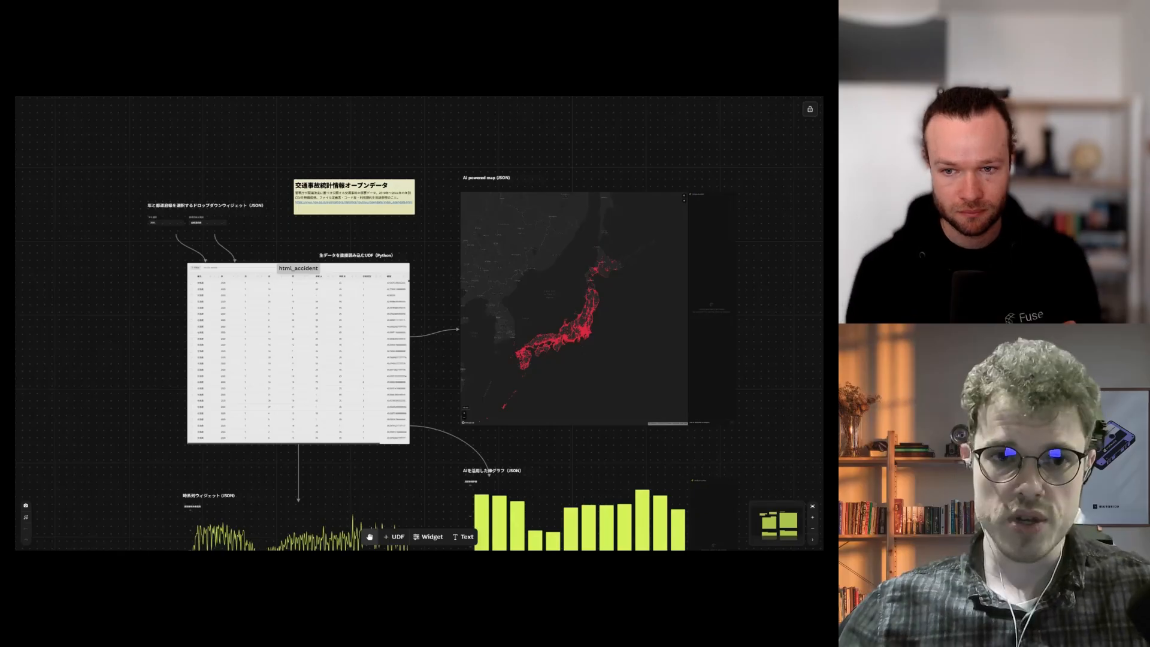
left_click(370, 301)
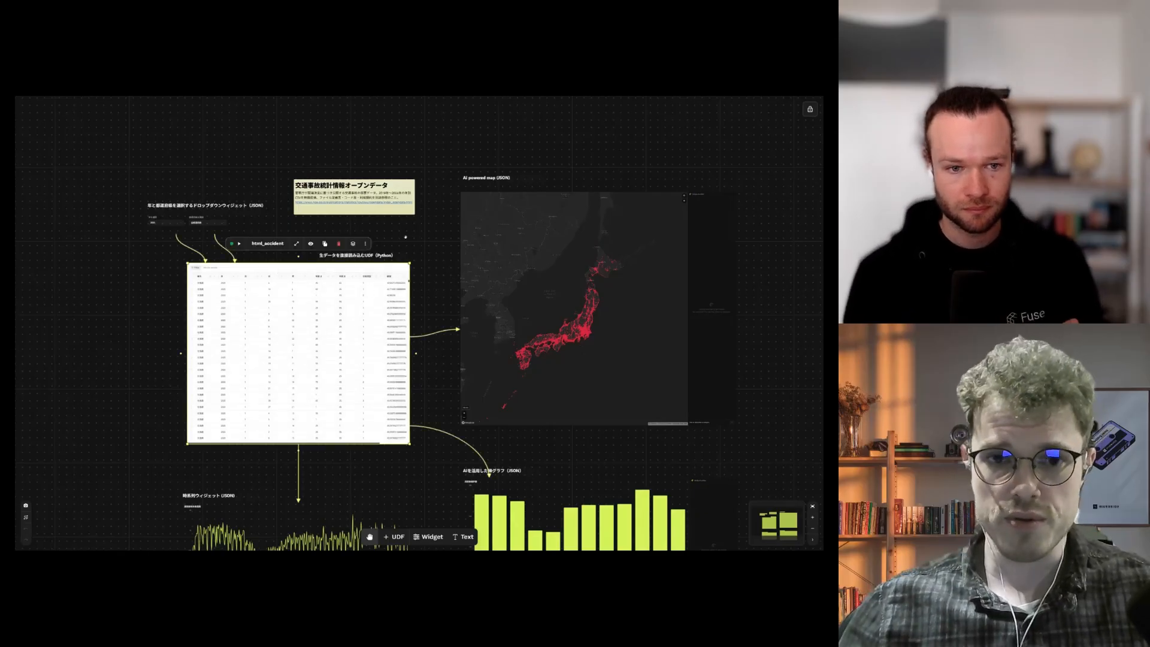
left_click_drag(406, 237, 443, 241)
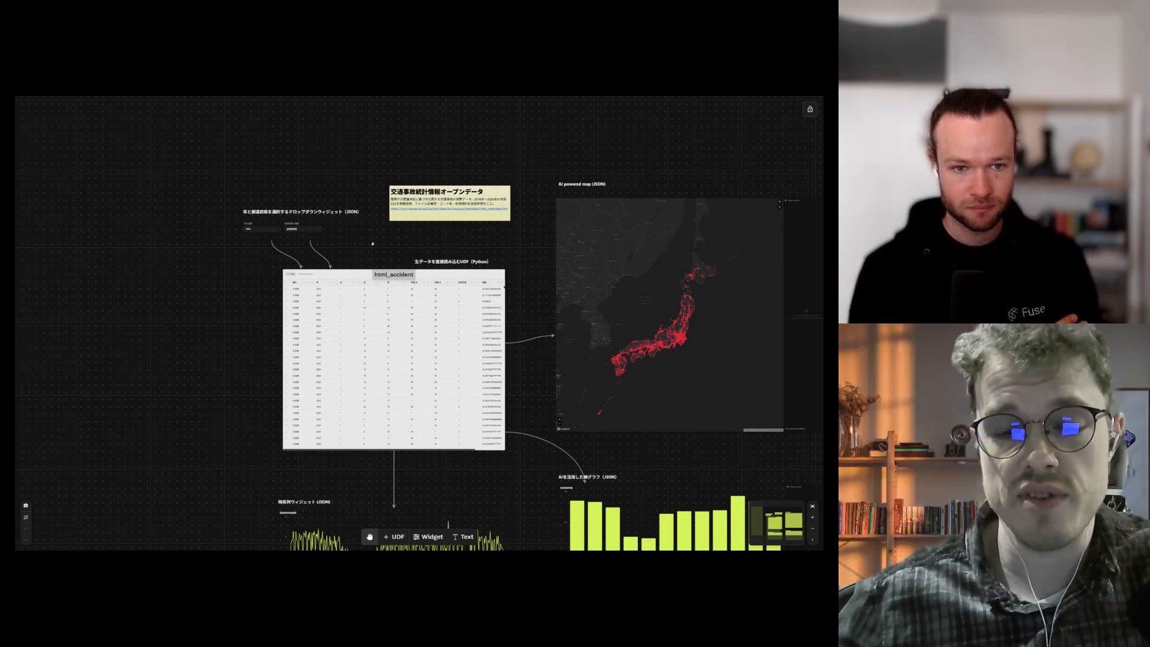
scroll(347, 253, "up", 2)
left_click(380, 292)
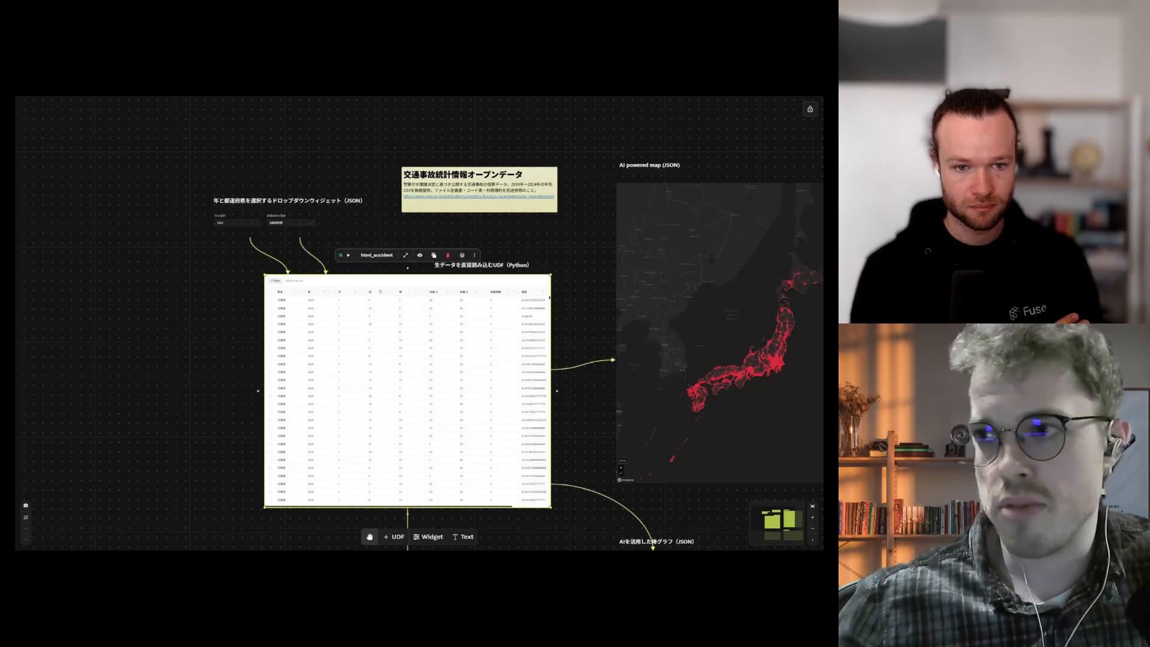
scroll(324, 229, "down", 1)
scroll(324, 230, "up", 3)
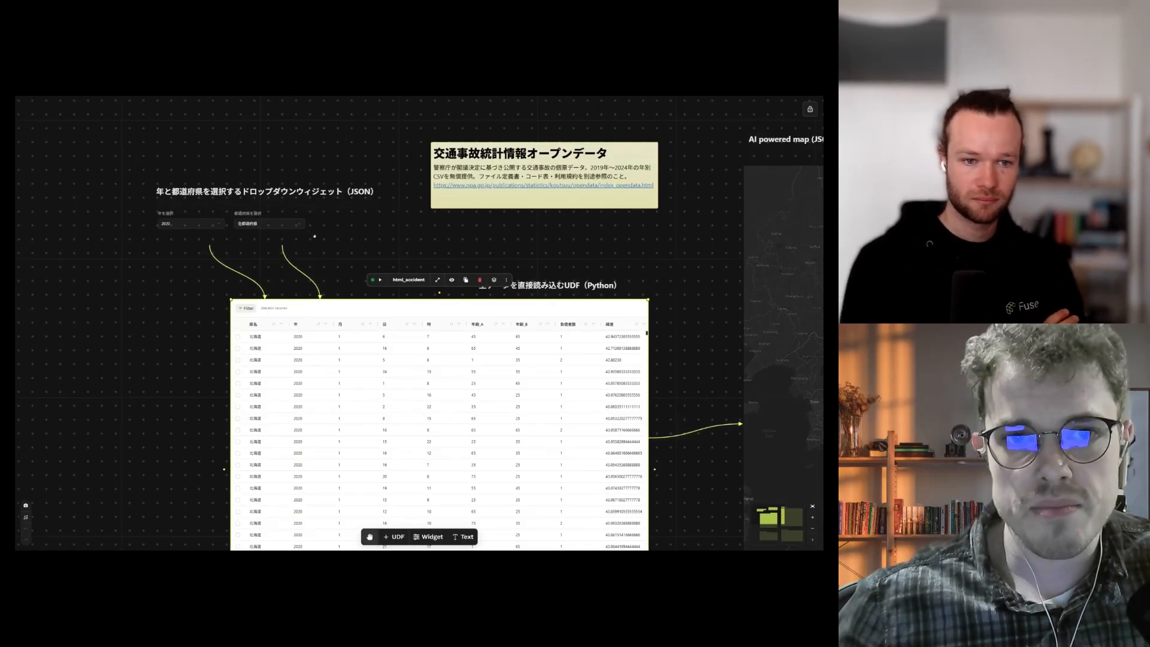
left_click_drag(341, 233, 383, 252)
Step: Set the year dropdown in widget_2 to 2022
left_click(250, 245)
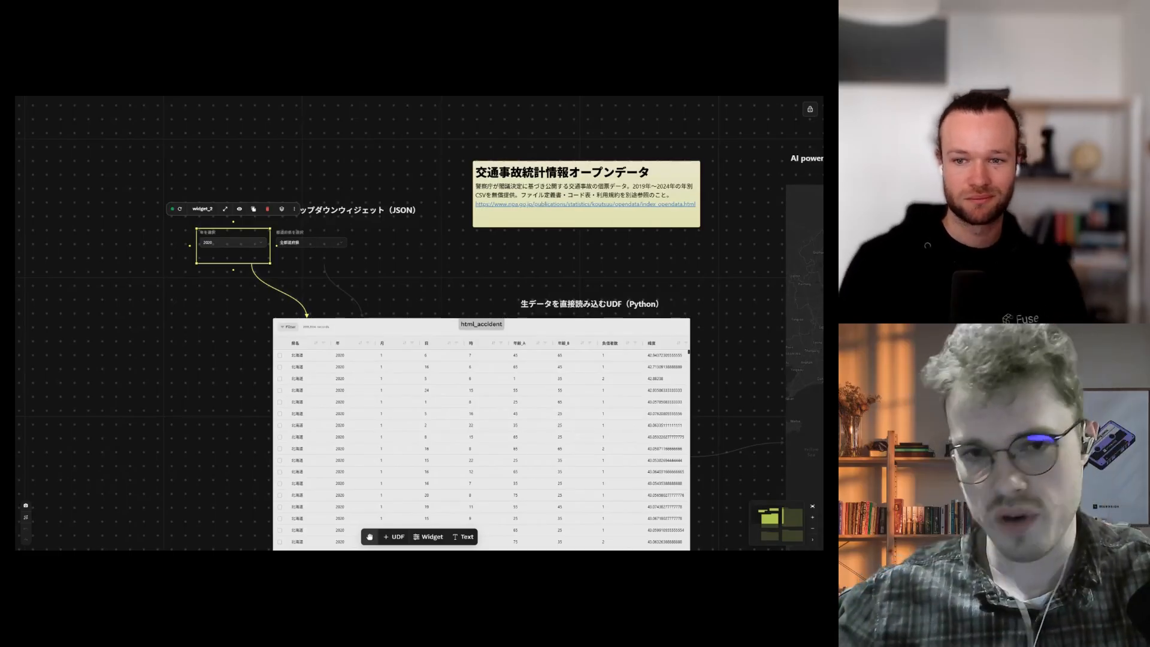
left_click(255, 244)
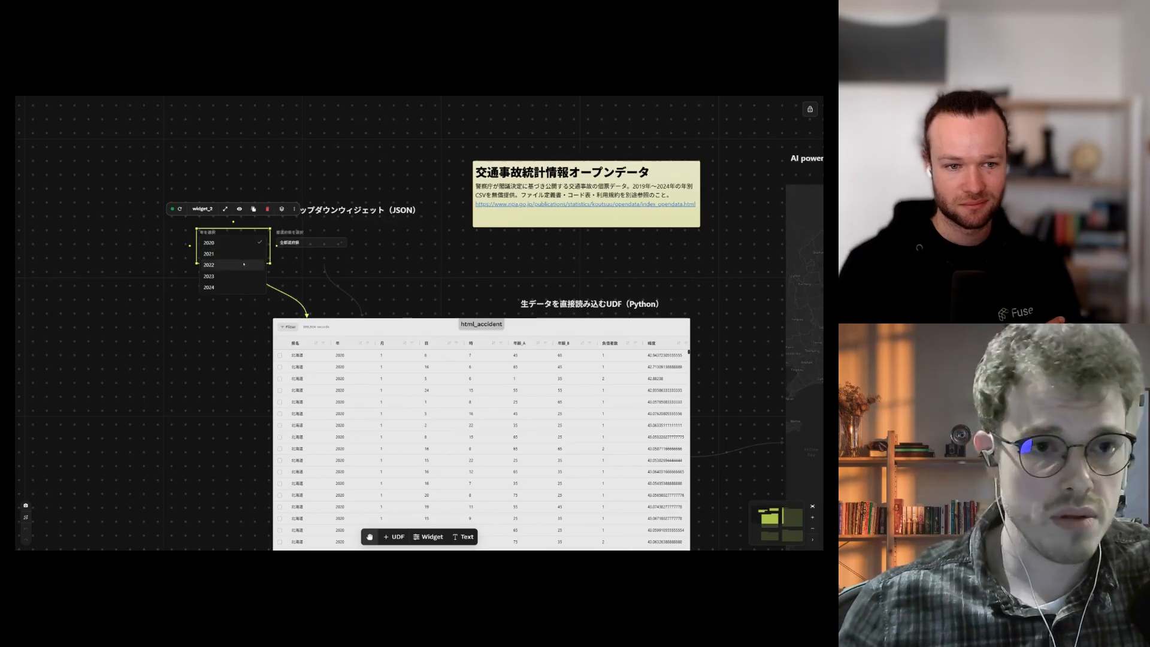
left_click(216, 265)
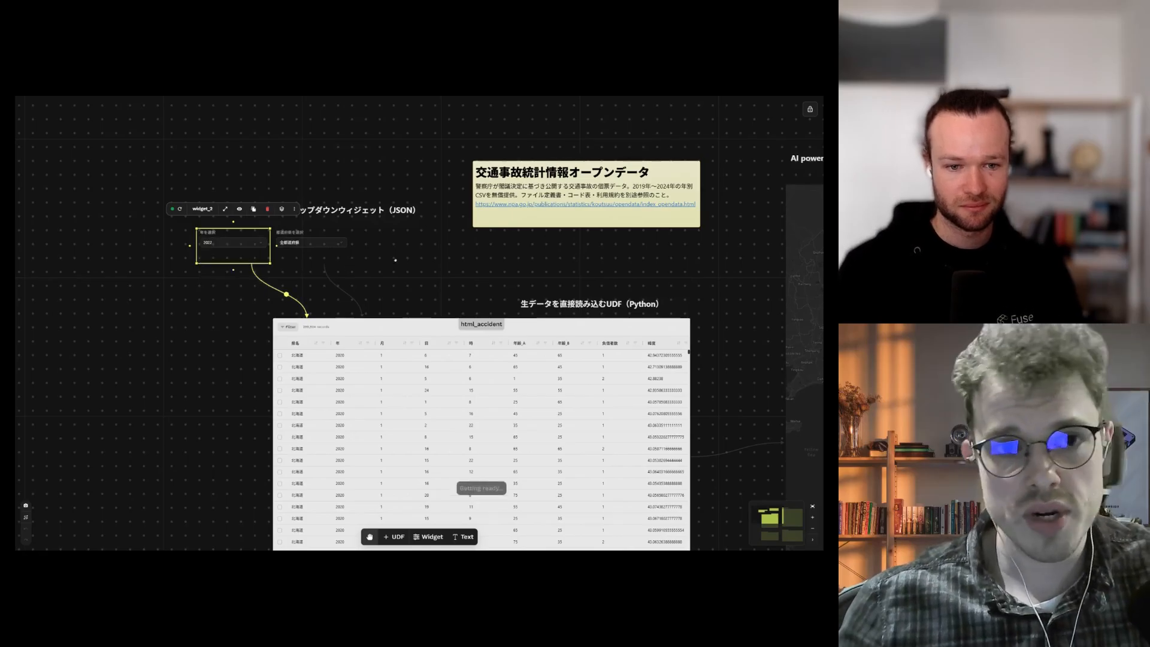
Step: Check the prefecture dropdown and leave it on all prefectures (全都道府県)
left_click(333, 246)
left_click(333, 245)
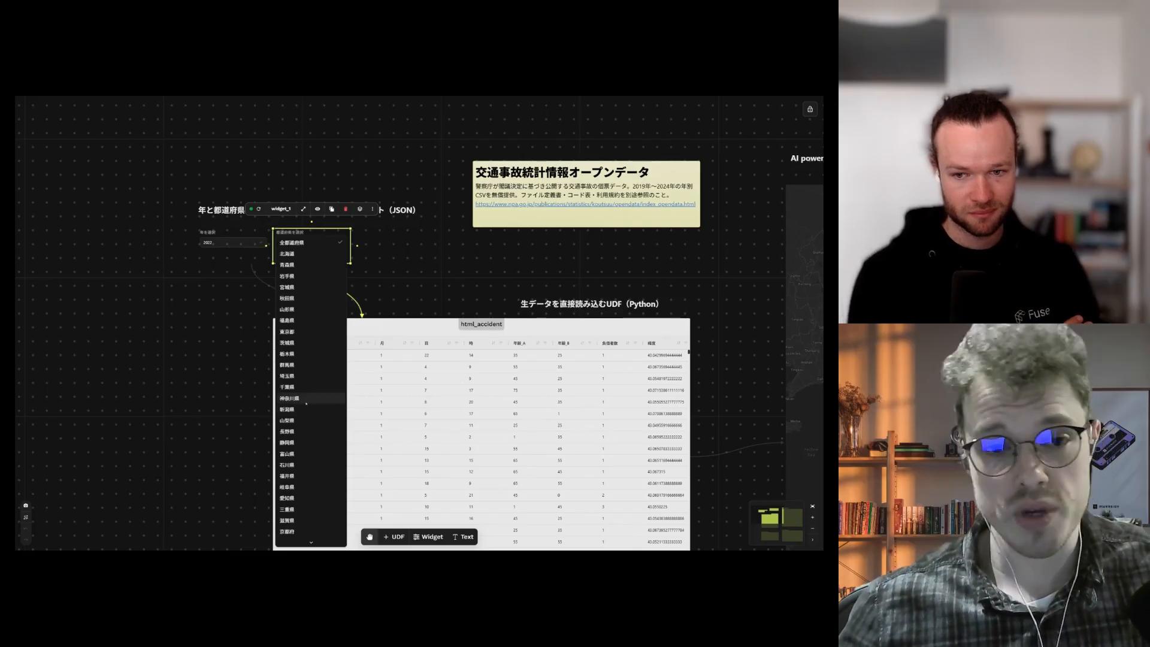
left_click(303, 244)
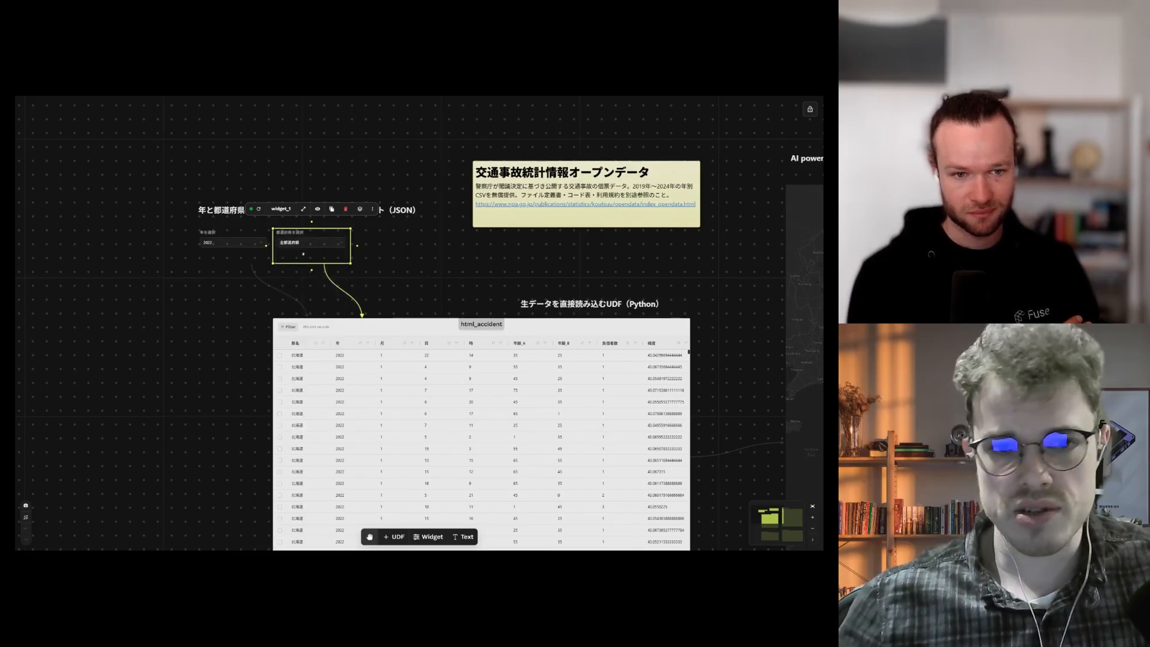
scroll(412, 262, "down", 1)
scroll(459, 270, "down", 2)
left_click_drag(463, 263, 388, 181)
scroll(388, 181, "up", 2)
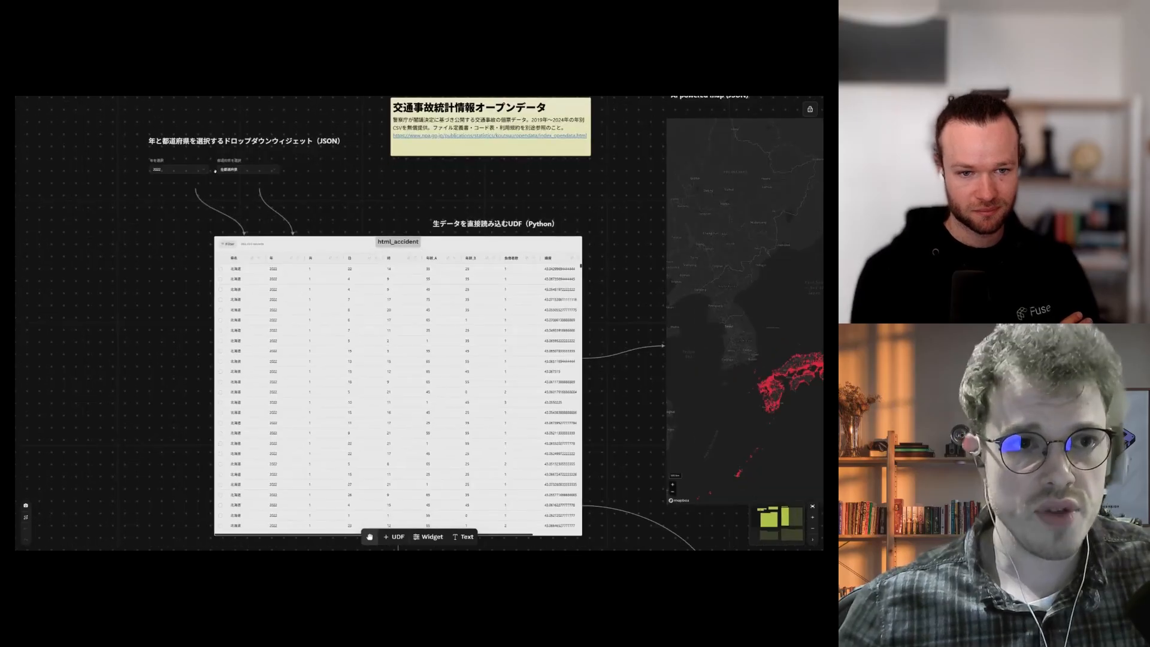
scroll(348, 220, "down", 2)
left_click(405, 290)
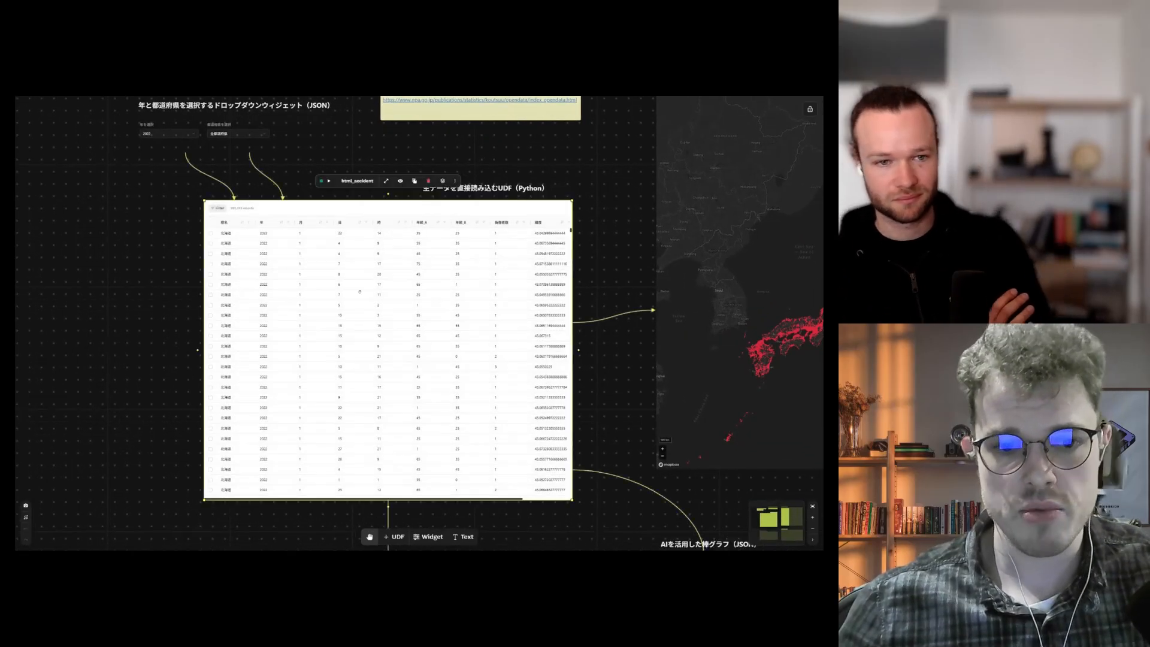
scroll(405, 290, "down", 1)
scroll(410, 290, "up", 1)
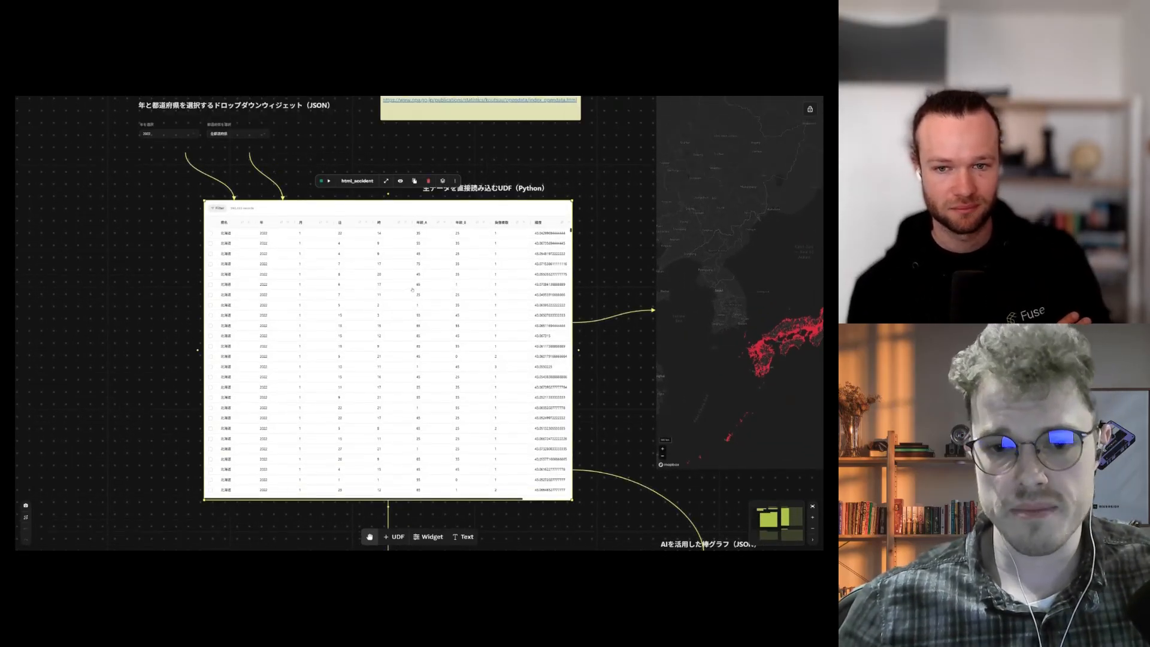
double_click(410, 290)
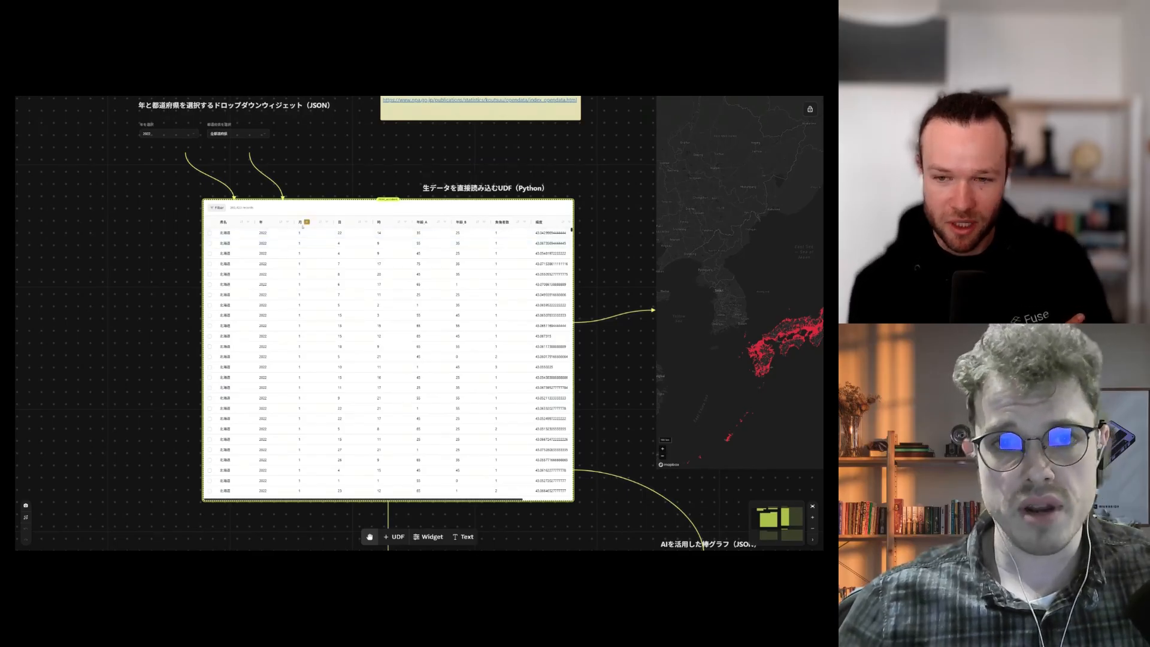
scroll(382, 193, "up", 3)
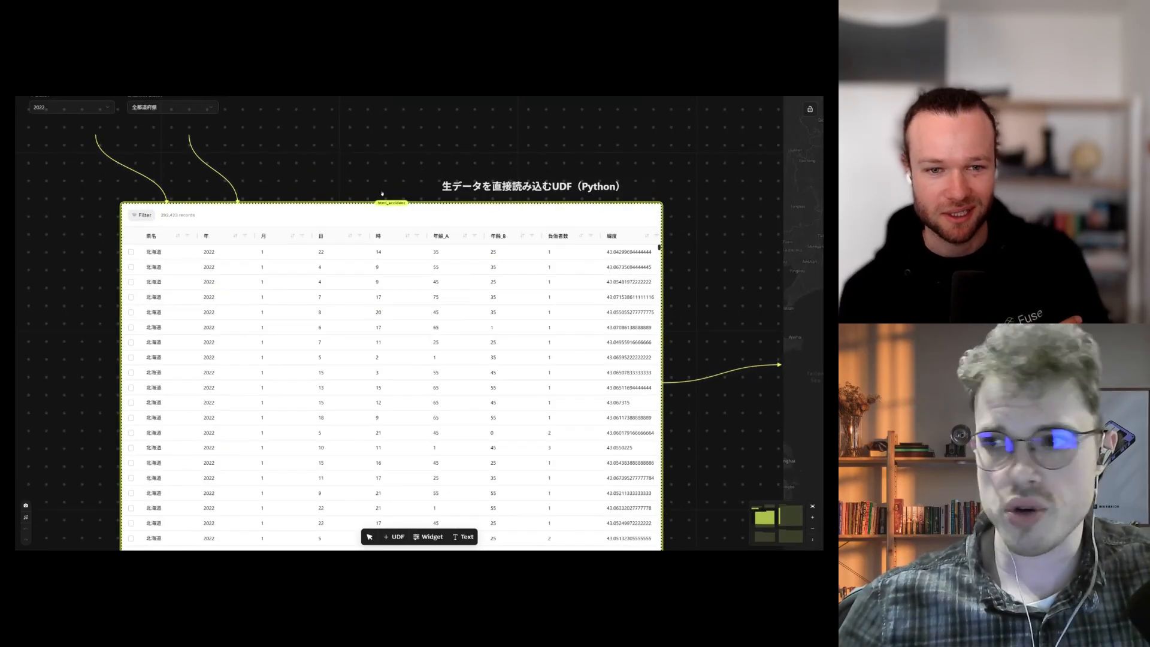
scroll(401, 164, "down", 1)
scroll(360, 132, "down", 1)
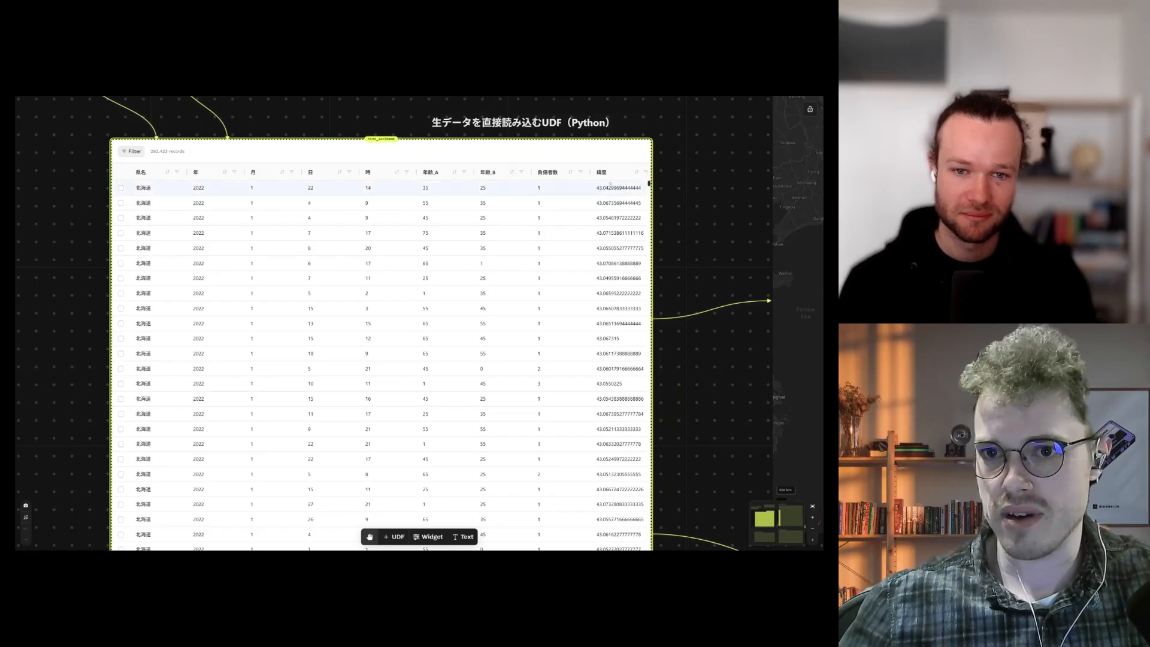
scroll(626, 232, "down", 1)
scroll(712, 221, "down", 3)
left_click_drag(711, 220, 401, 250)
scroll(600, 228, "down", 3)
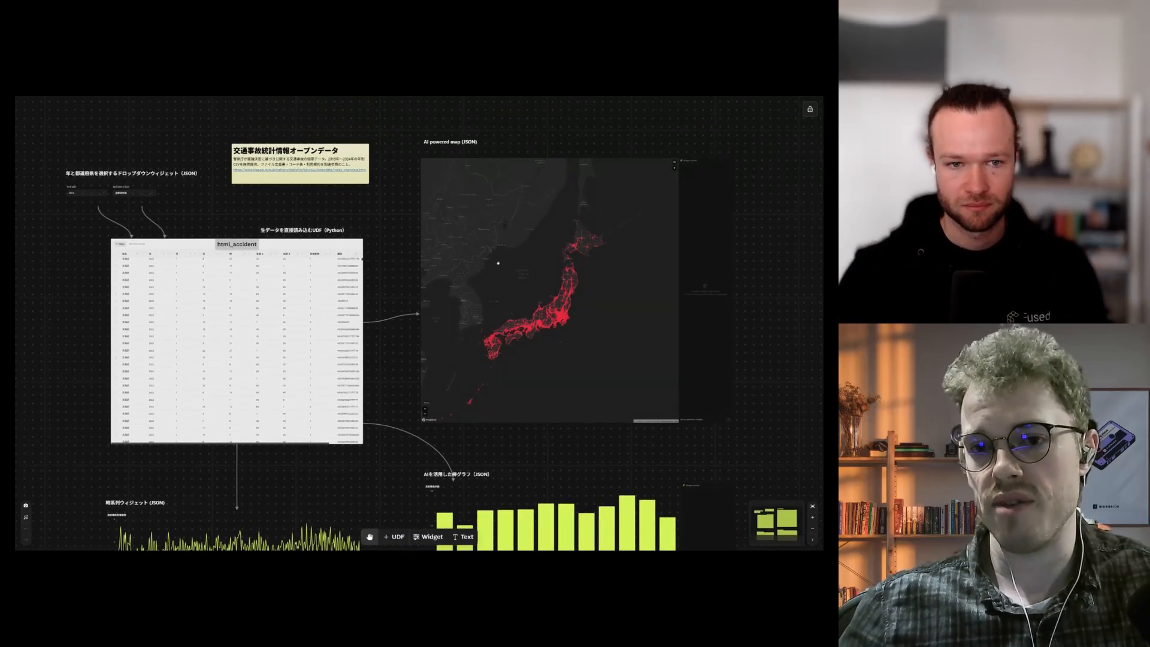
left_click(583, 258)
scroll(502, 292, "up", 5)
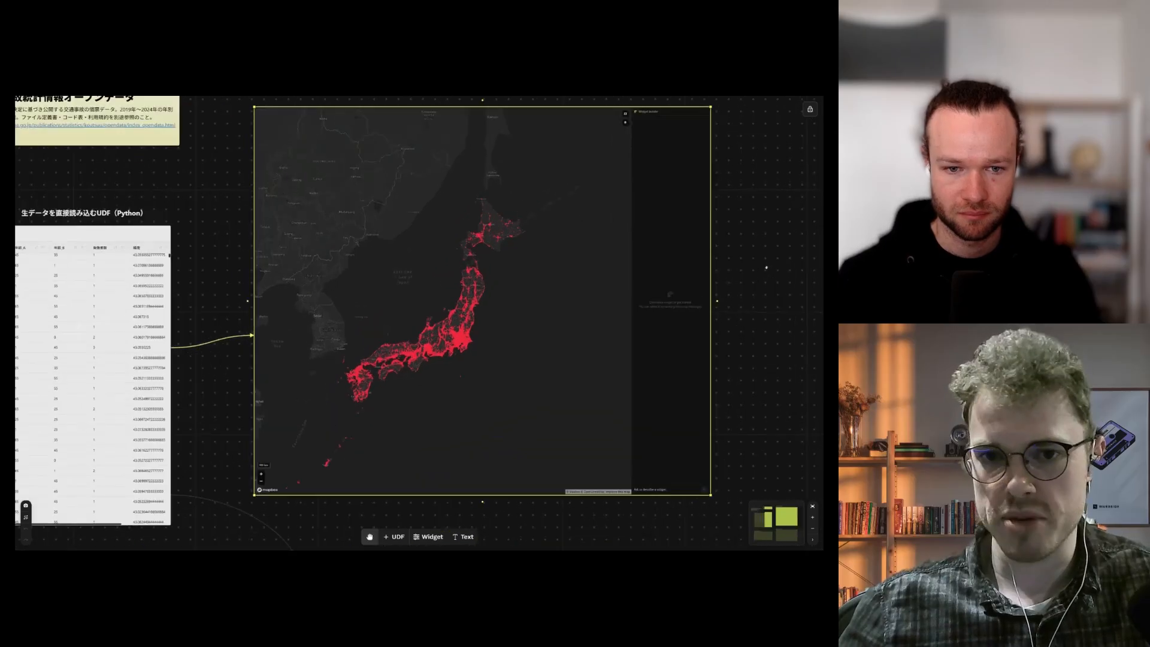
scroll(502, 292, "up", 5)
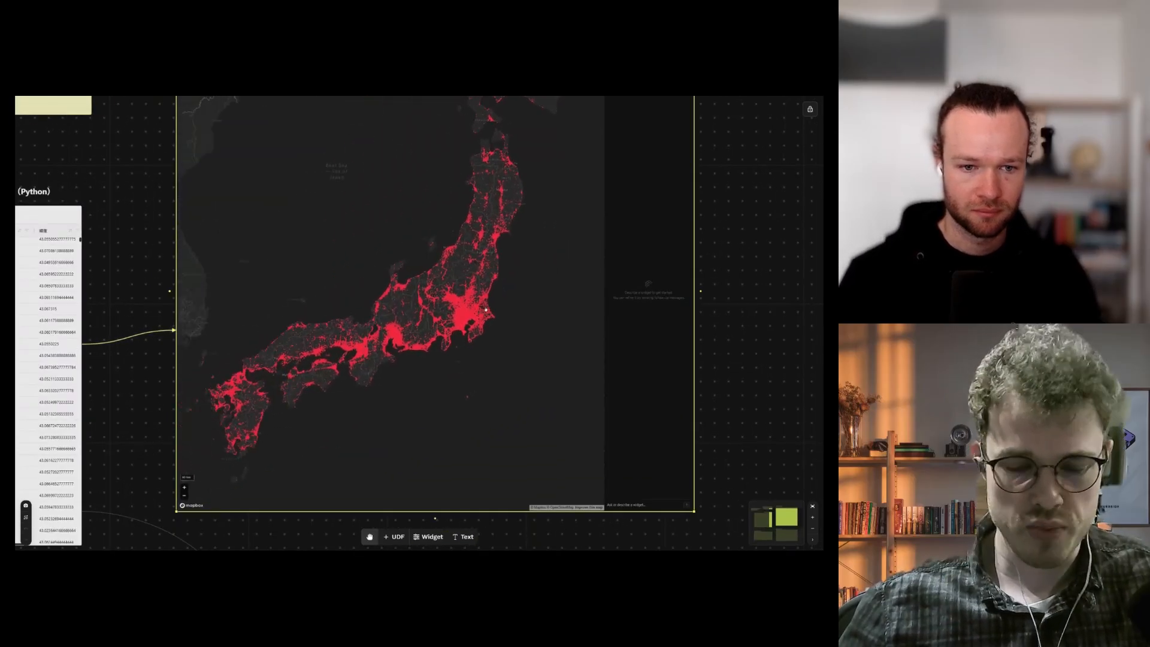
scroll(507, 260, "up", 5)
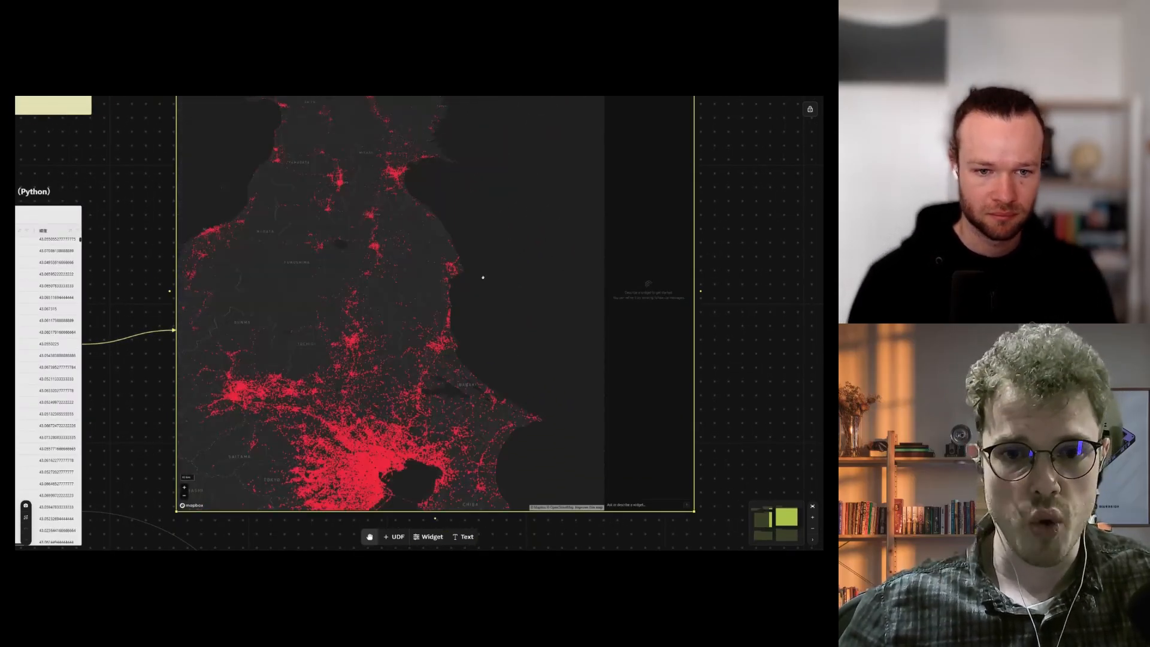
scroll(507, 260, "down", 10)
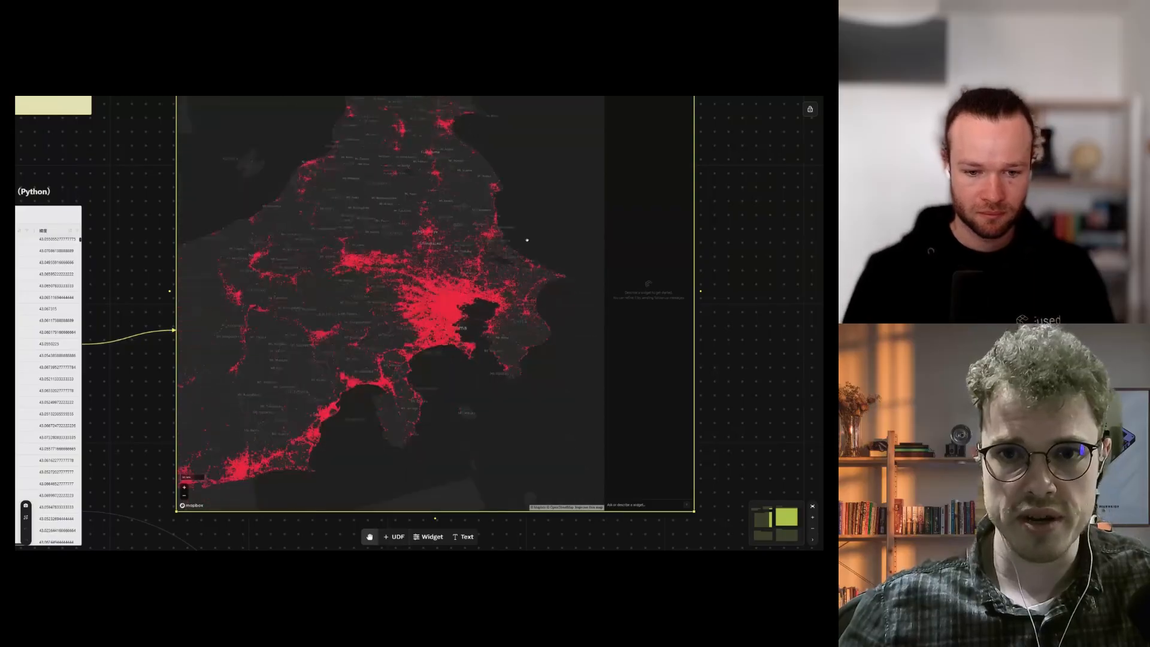
scroll(719, 255, "down", 2)
left_click_drag(734, 267, 693, 235)
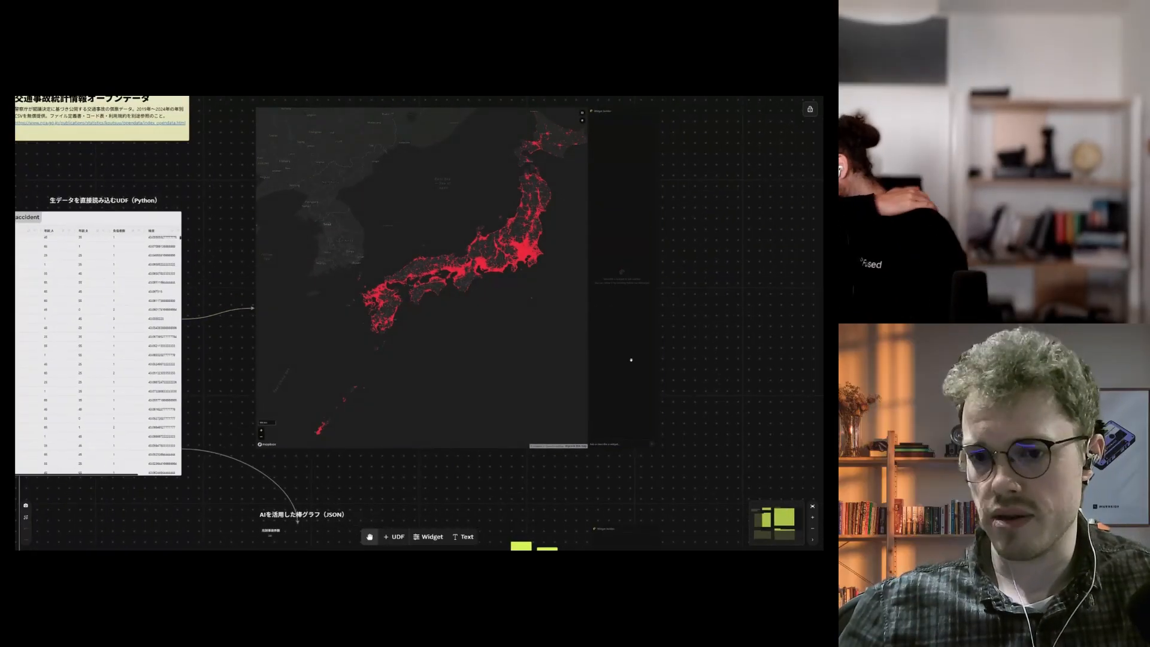
scroll(659, 413, "up", 4)
left_click_drag(662, 416, 636, 390)
left_click(546, 435)
Step: Send the map AI the request 'Show me accidents from Osaka between 10 am and 5 pm'
type("Show me acc")
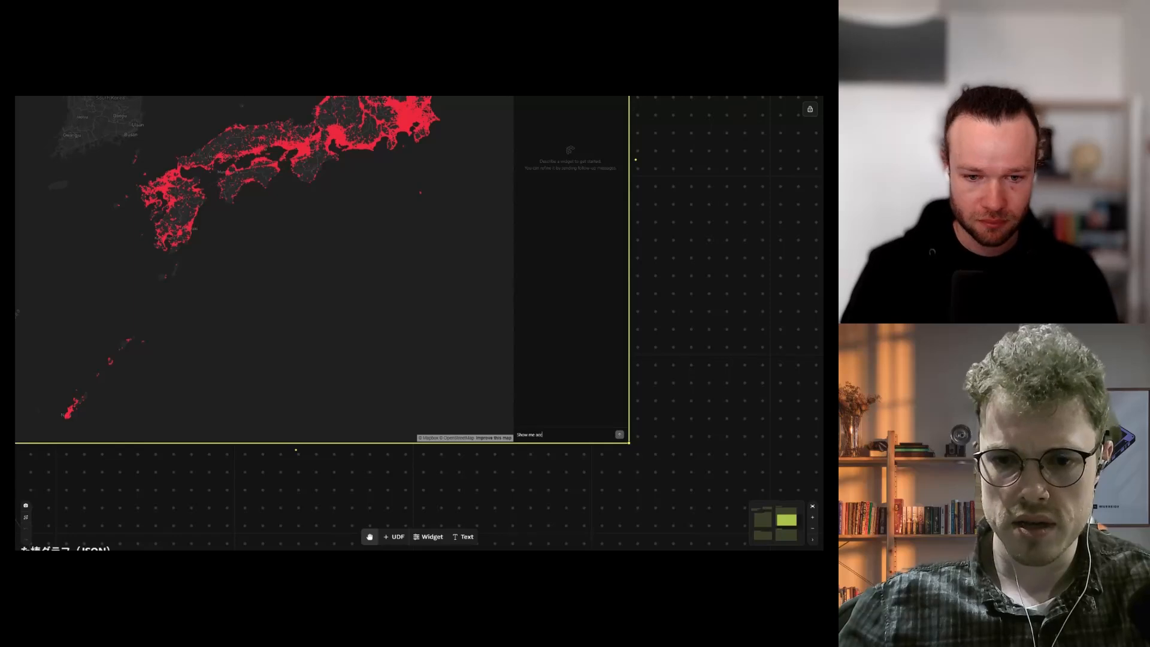
type("idents from Osak")
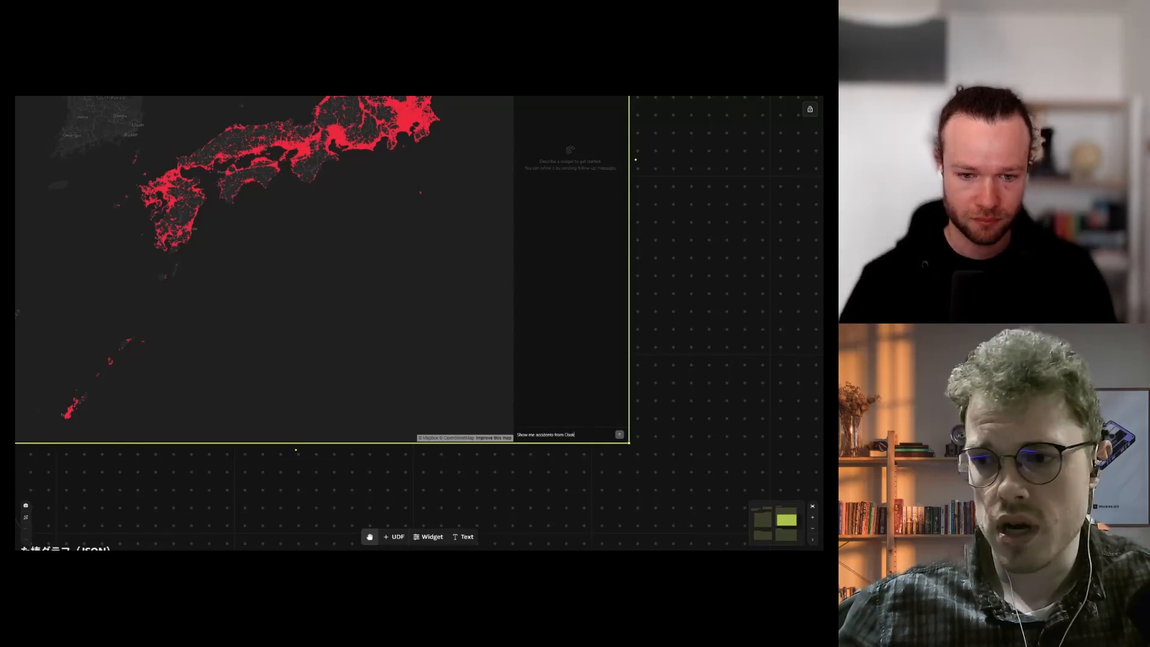
type("a between 10 am and")
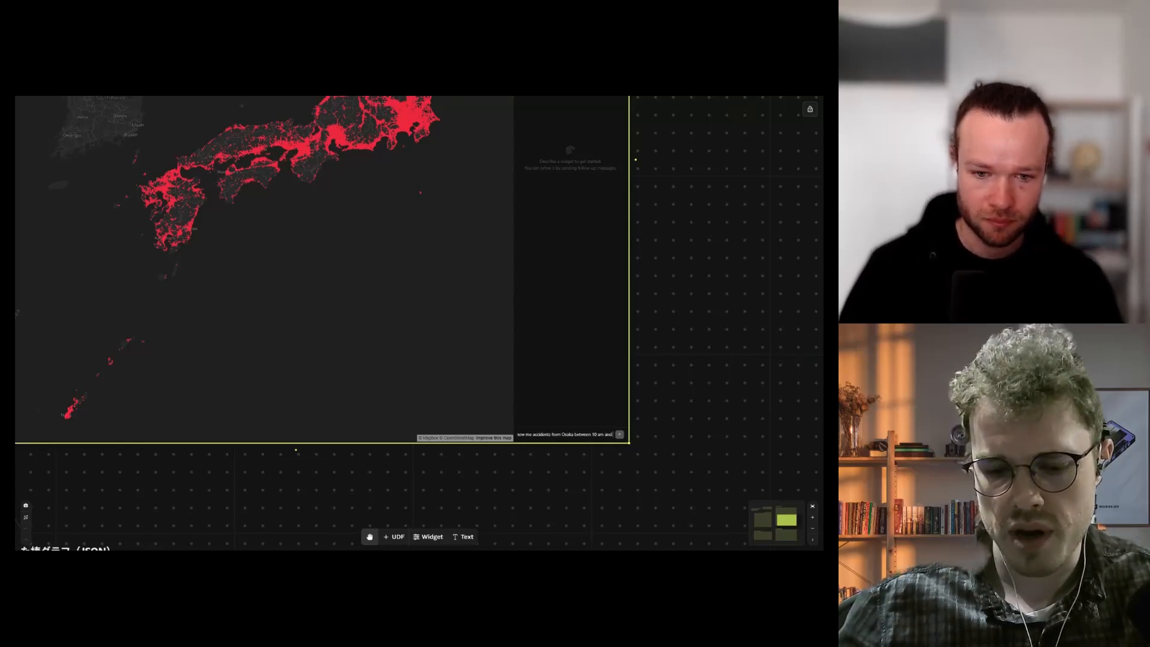
type(" 5 pm")
key("Return")
scroll(717, 310, "down", 5)
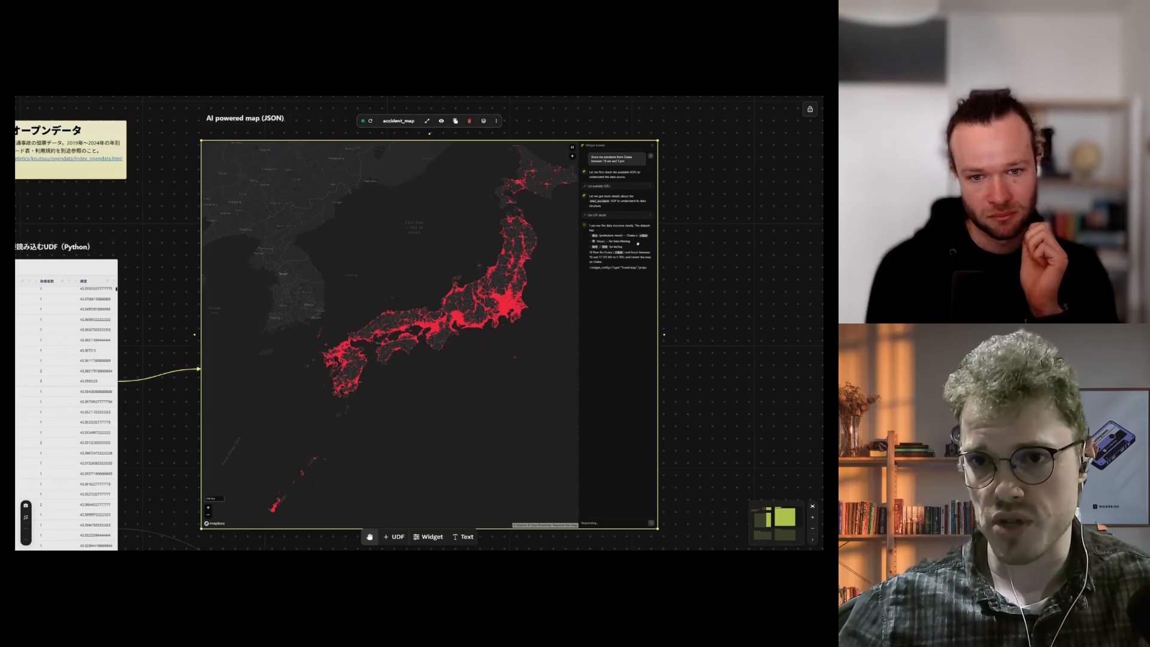
Step: Switch to the hand tool and zoom the re-rendered map out over the wider Osaka area
scroll(662, 257, "up", 2)
key("space")
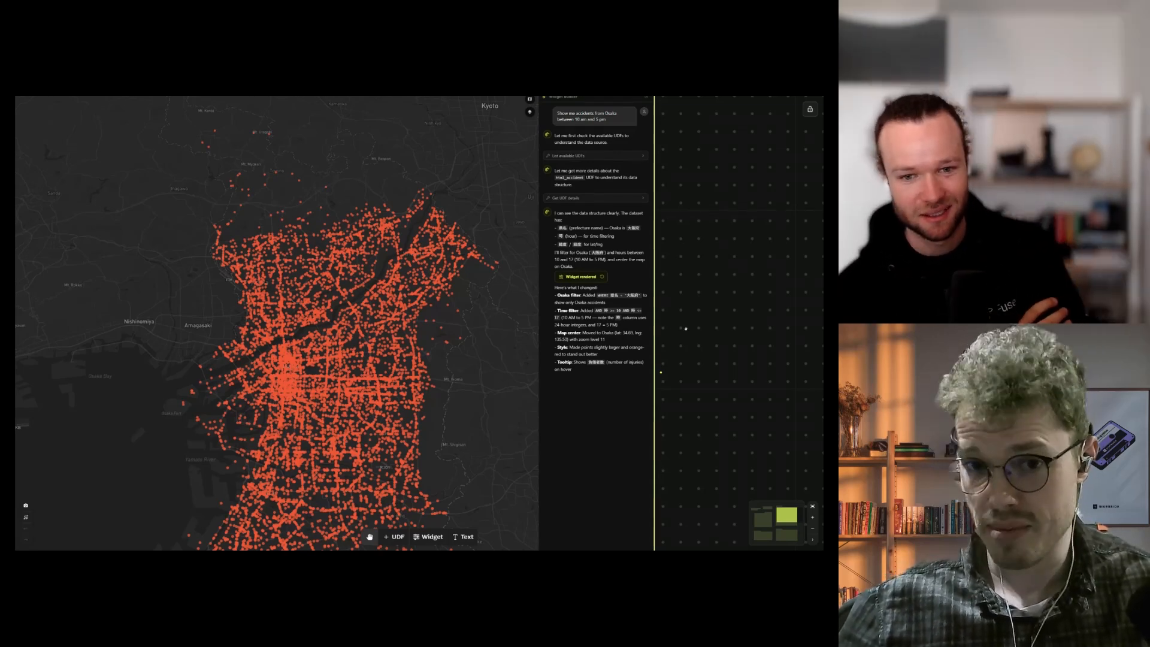
scroll(686, 329, "down", 2)
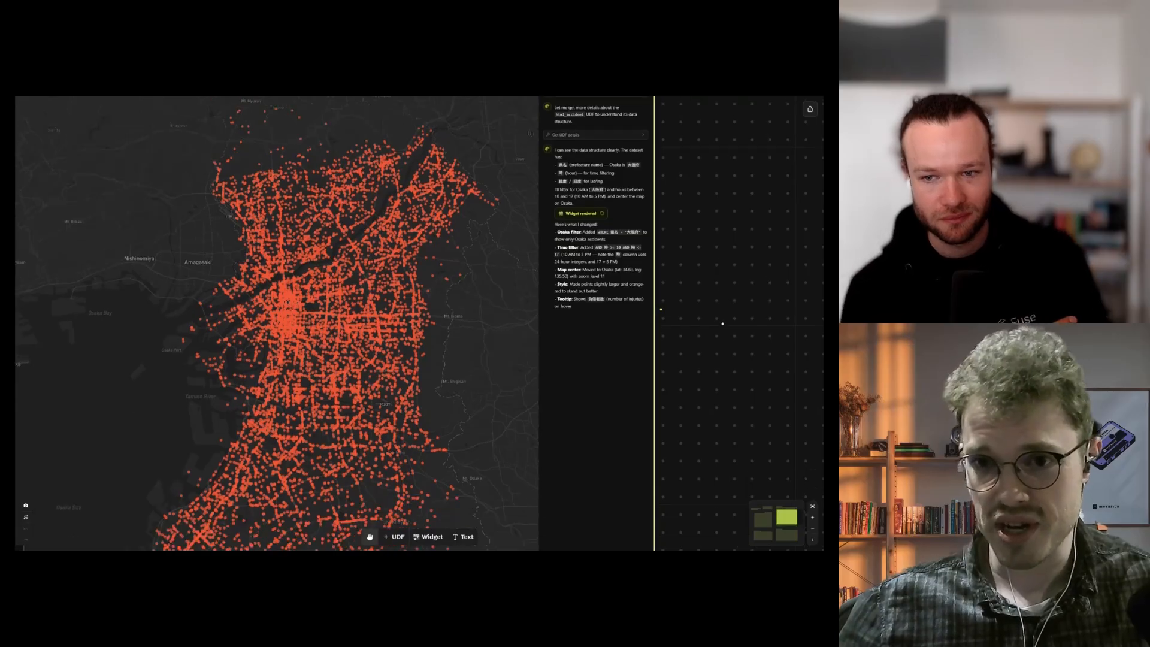
scroll(723, 324, "down", 2)
scroll(416, 320, "up", 5)
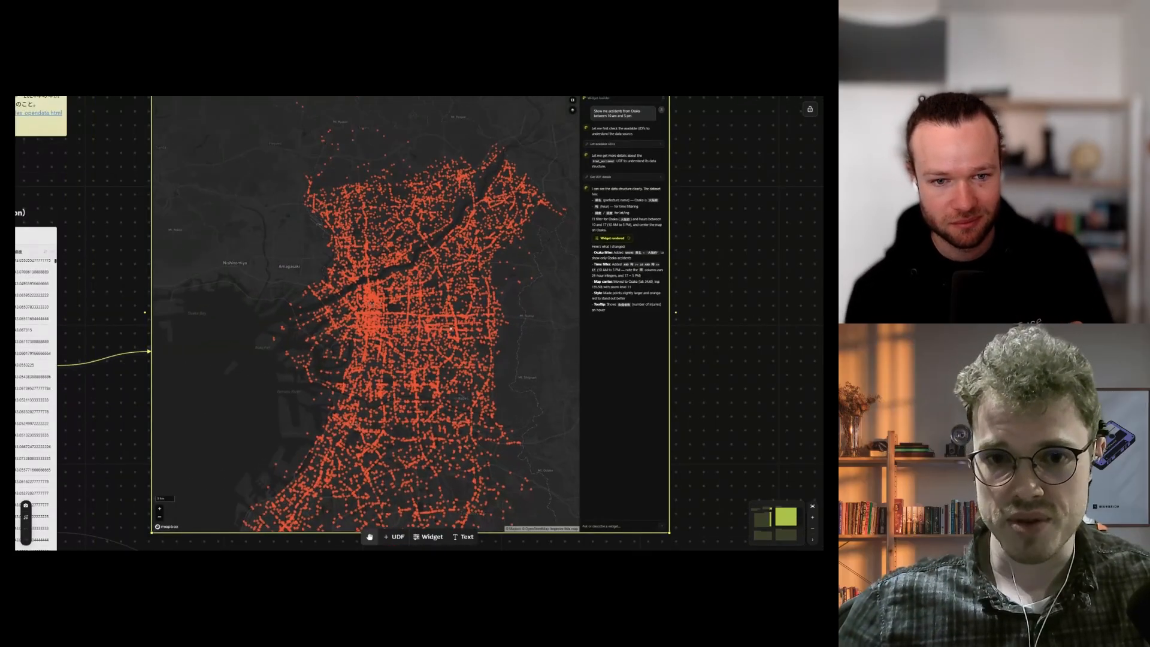
scroll(417, 321, "down", 5)
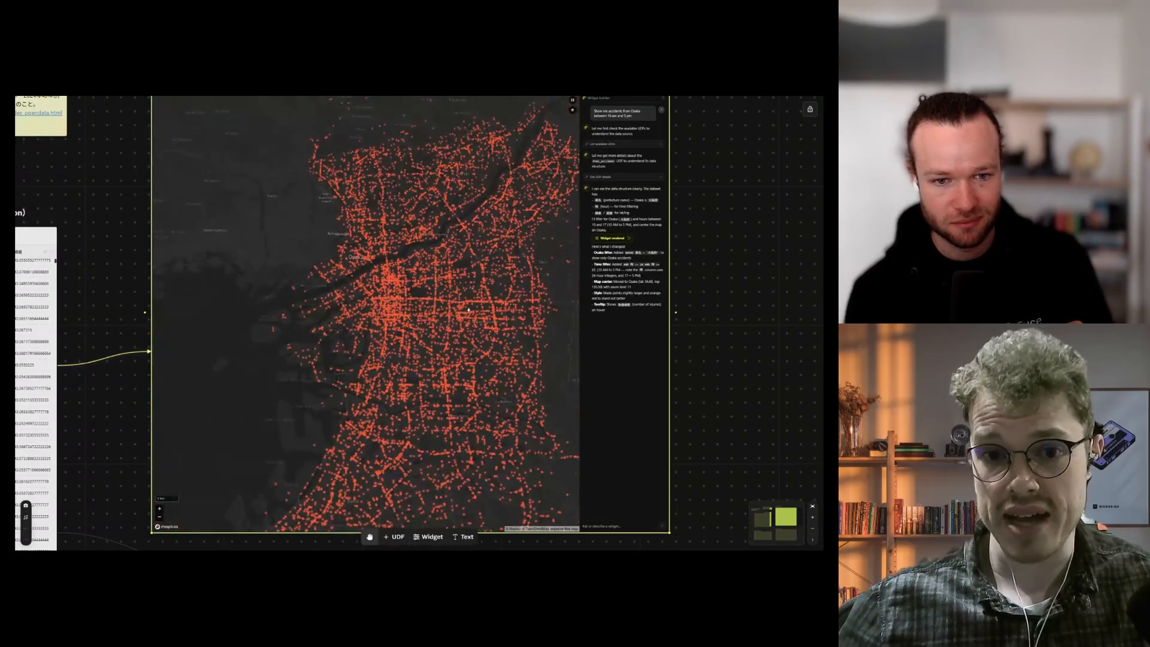
scroll(460, 274, "down", 3)
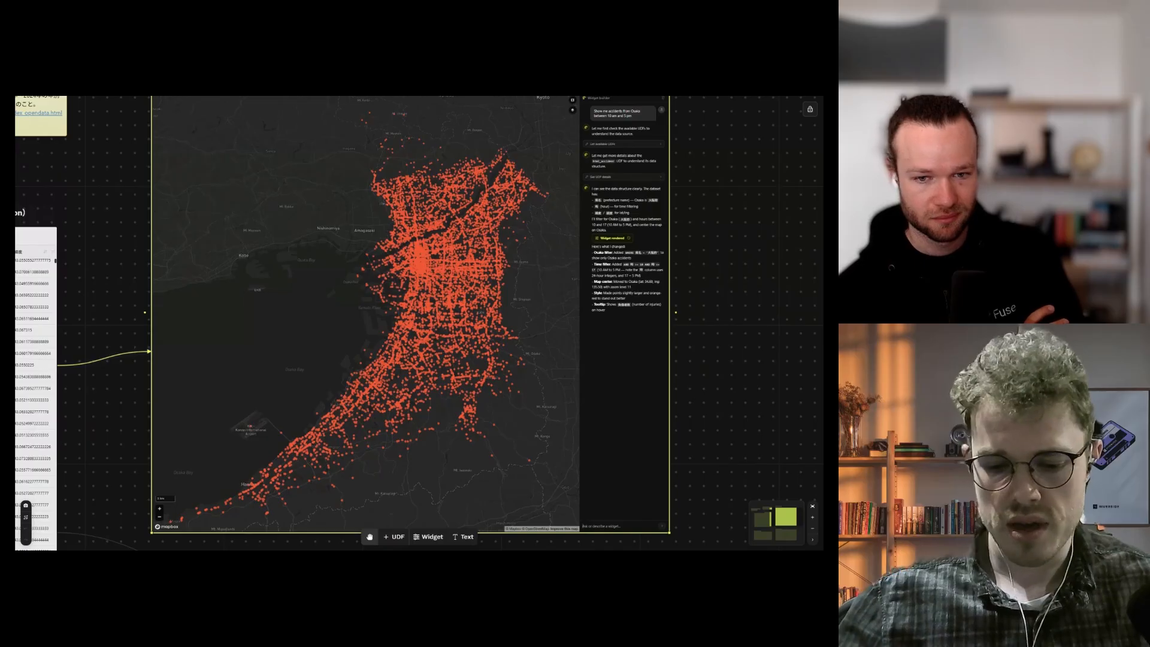
Step: Send 'alot Tokyo too for the same time frame' and zoom to inspect the blue Tokyo layer
type("a")
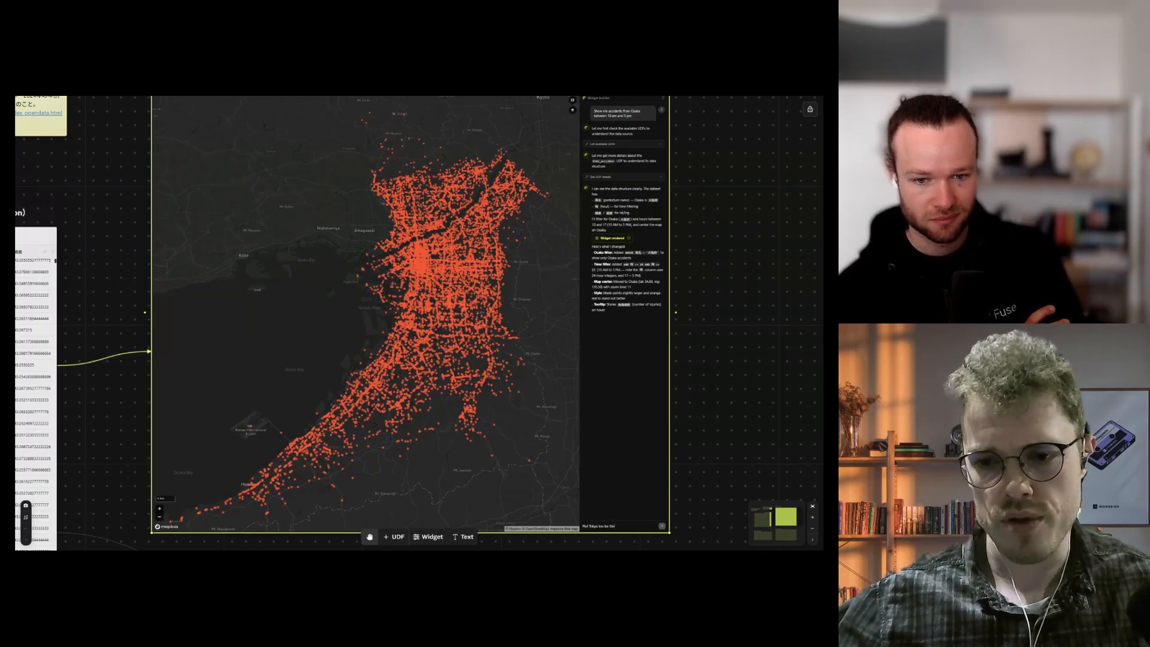
type("lot Tokyo too for the same time frame")
key("Return")
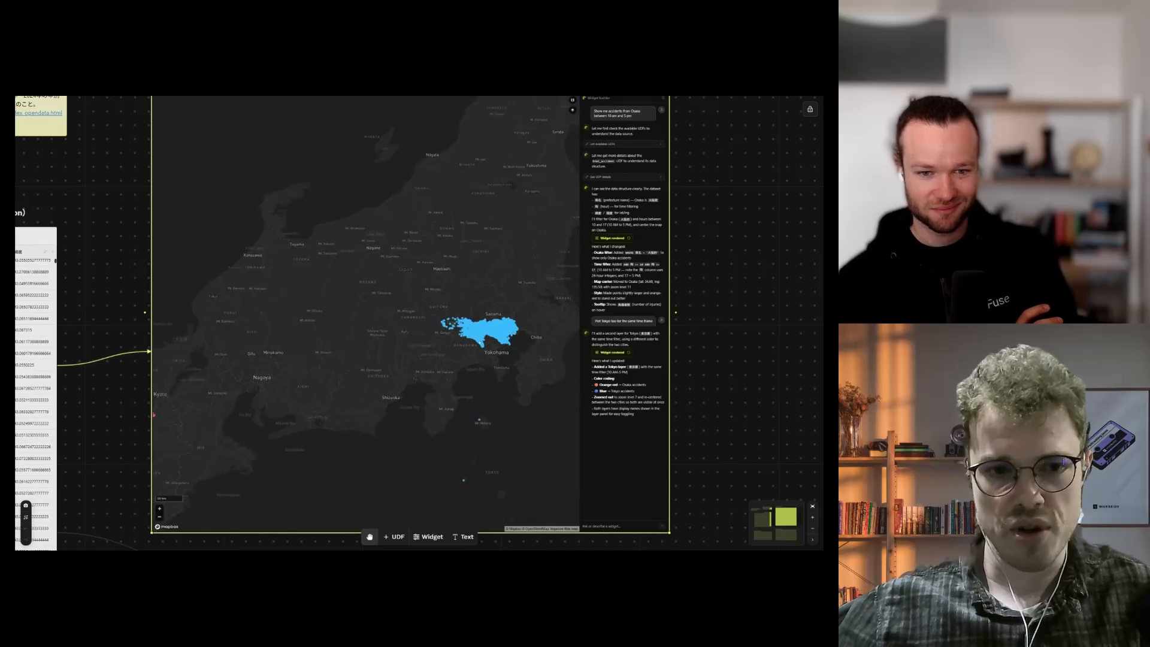
scroll(492, 342, "up", 10)
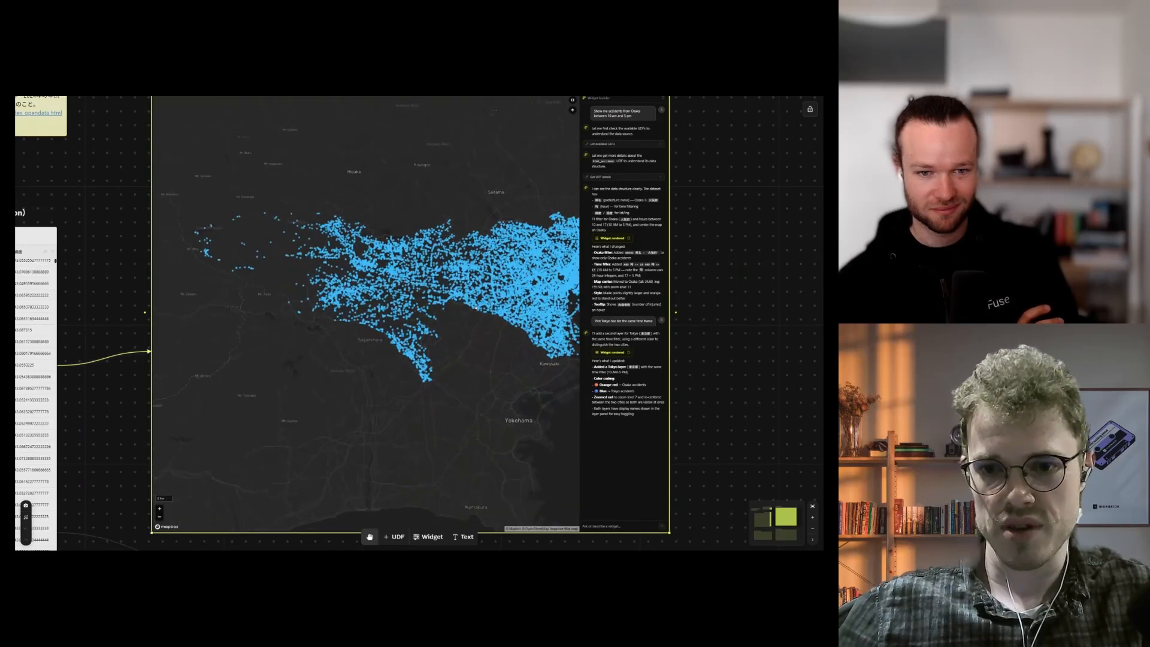
scroll(463, 358, "up", 10)
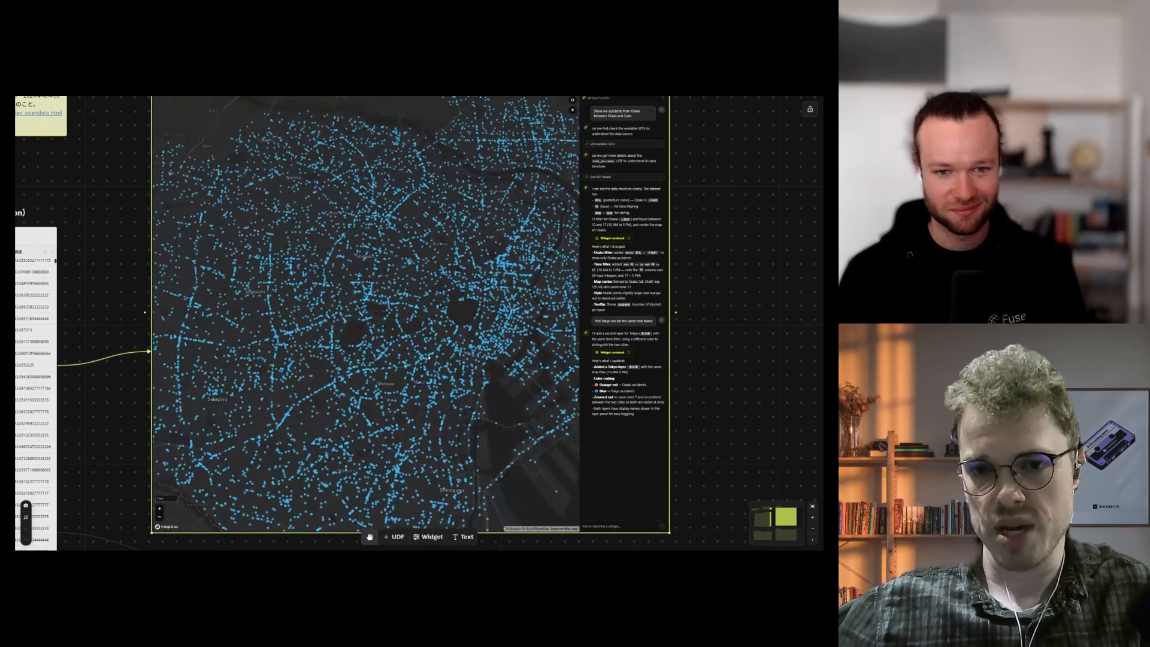
scroll(451, 347, "down", 10)
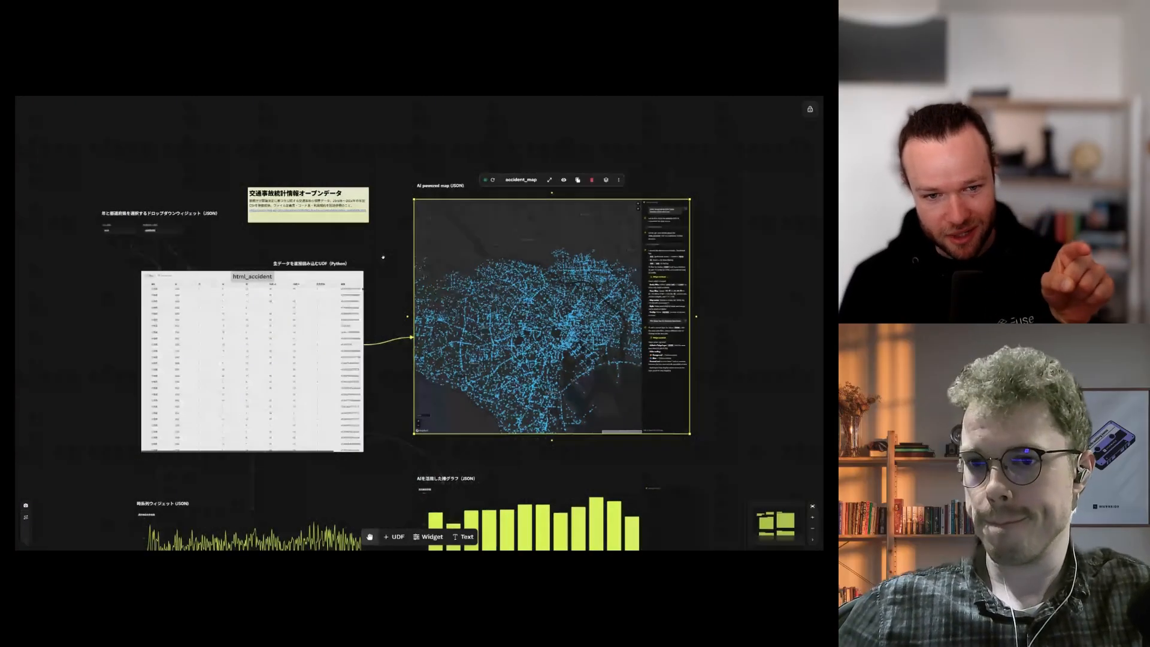
scroll(655, 324, "up", 1)
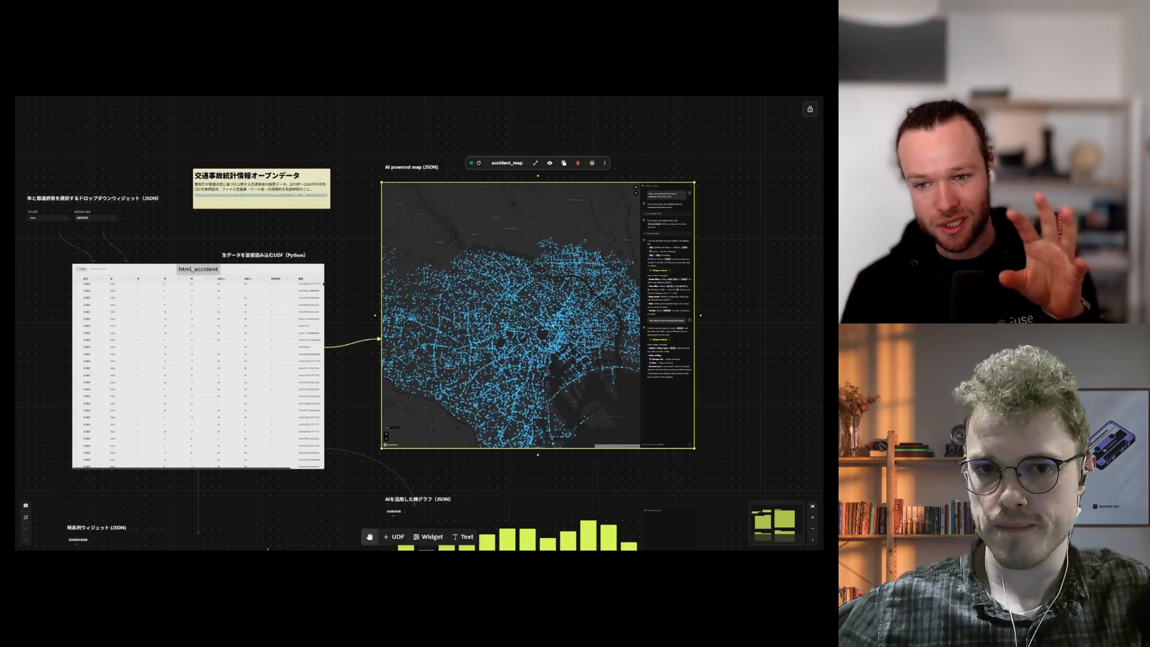
scroll(535, 323, "down", 5)
scroll(533, 298, "left", 1)
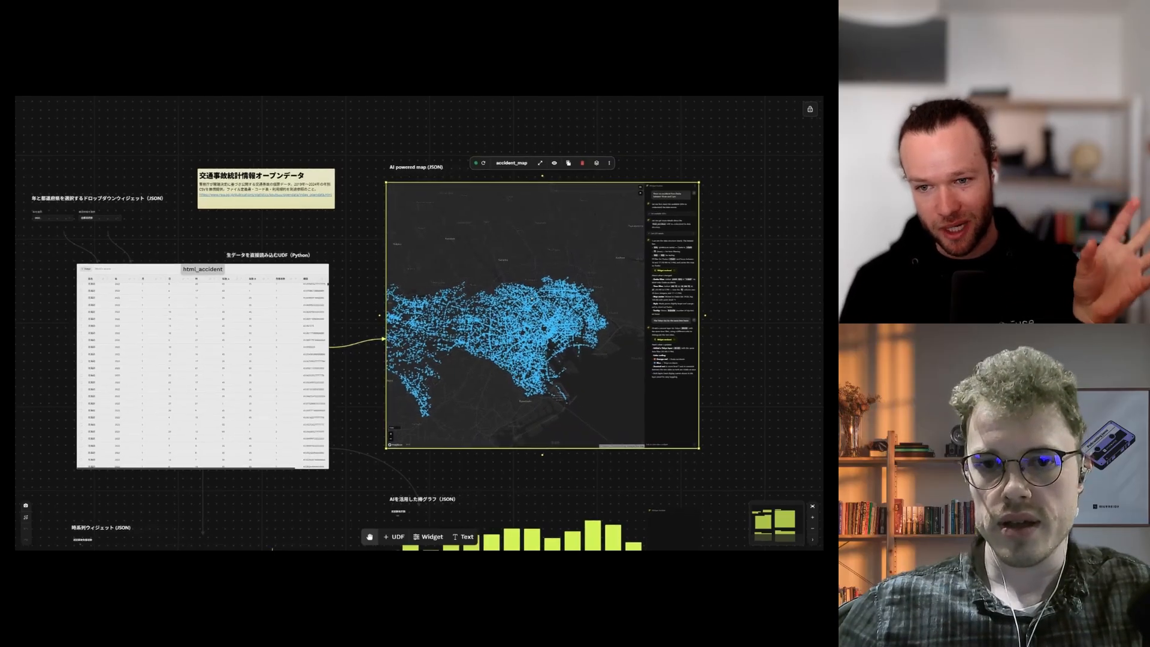
left_click_drag(533, 298, 538, 298)
key("v")
left_click_drag(426, 330, 552, 312)
scroll(535, 306, "down", 3)
scroll(535, 306, "down", 1)
key("h")
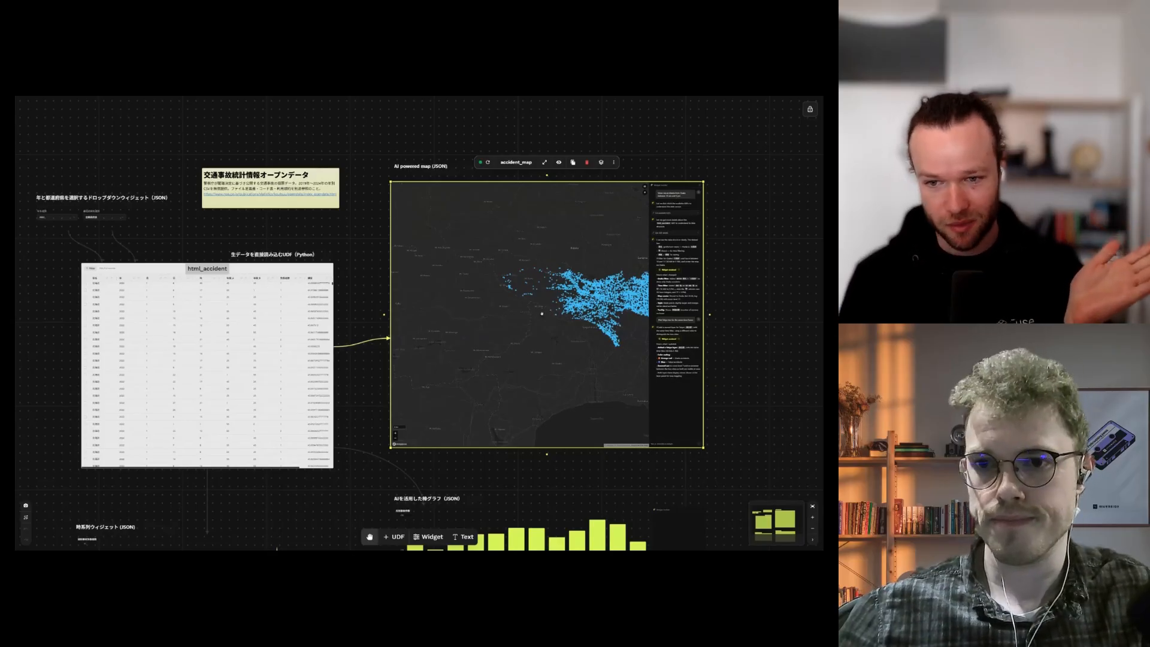
left_click(378, 310)
left_click(525, 333)
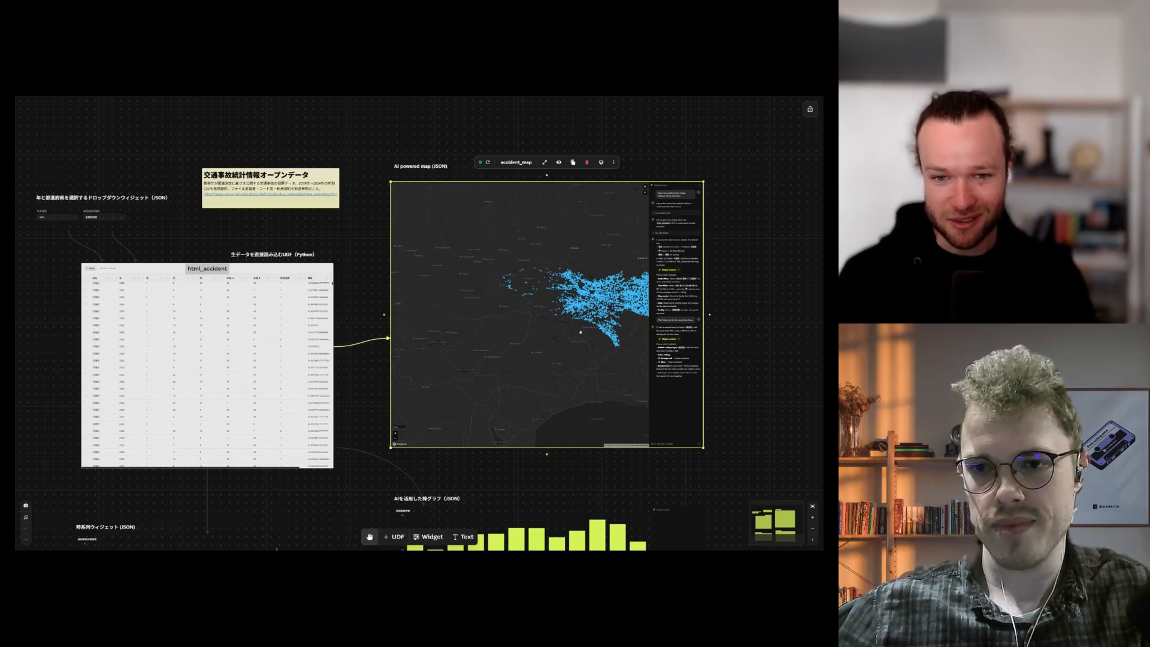
scroll(580, 332, "up", 5)
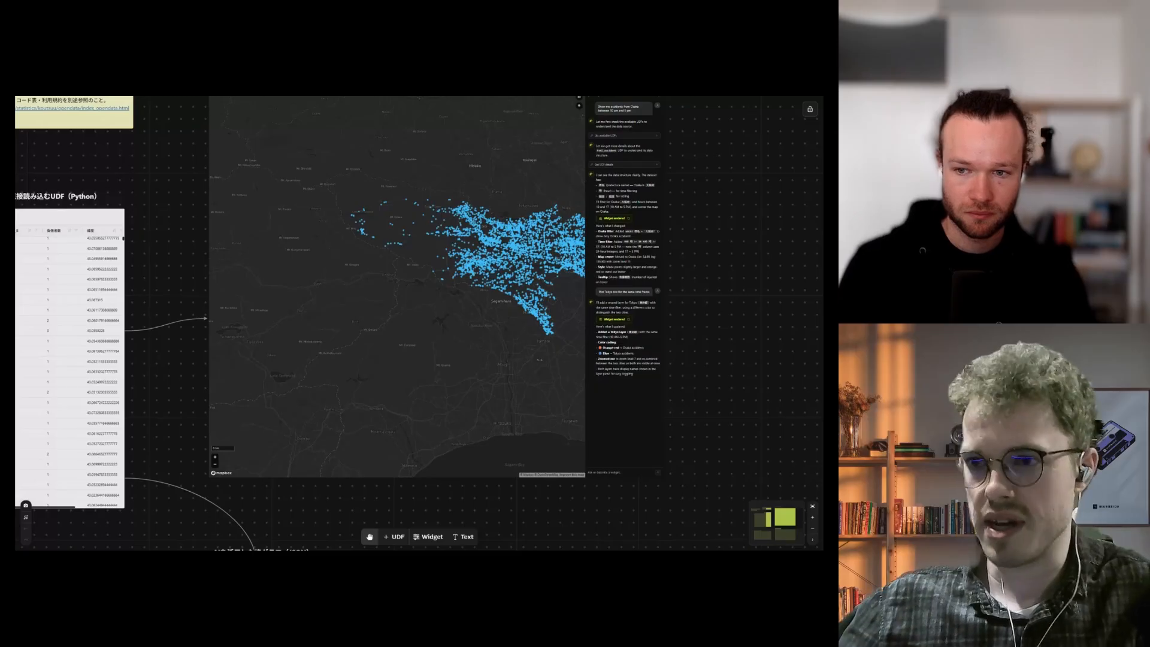
scroll(688, 355, "up", 1)
scroll(703, 359, "down", 2)
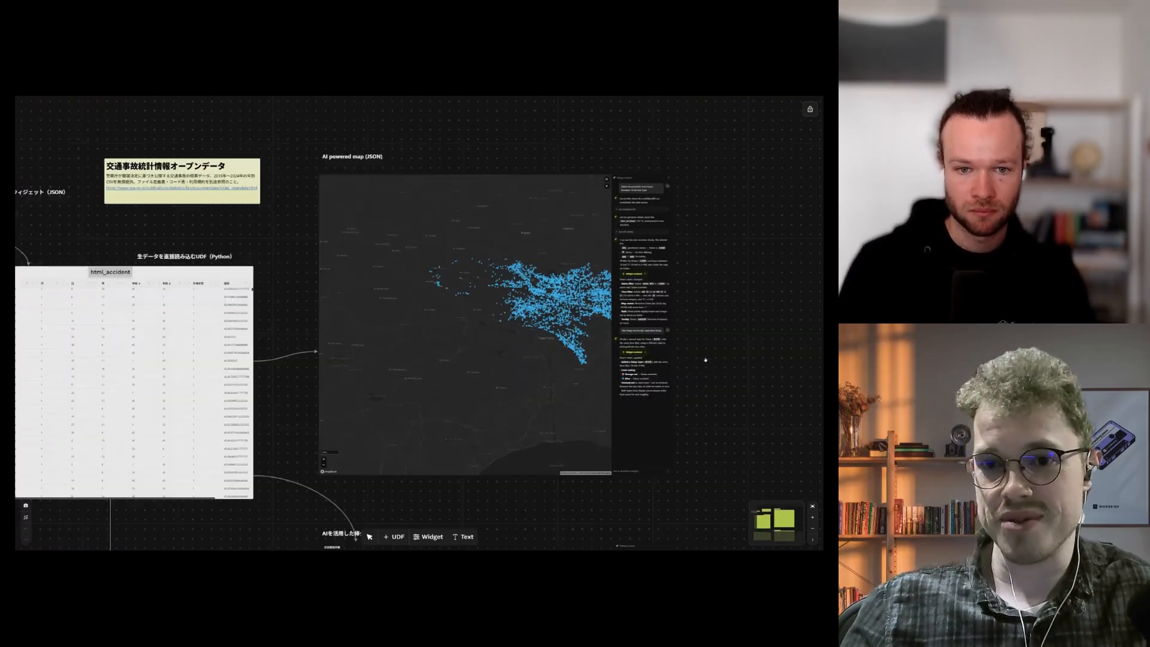
left_click_drag(690, 354, 762, 336)
scroll(479, 324, "down", 1)
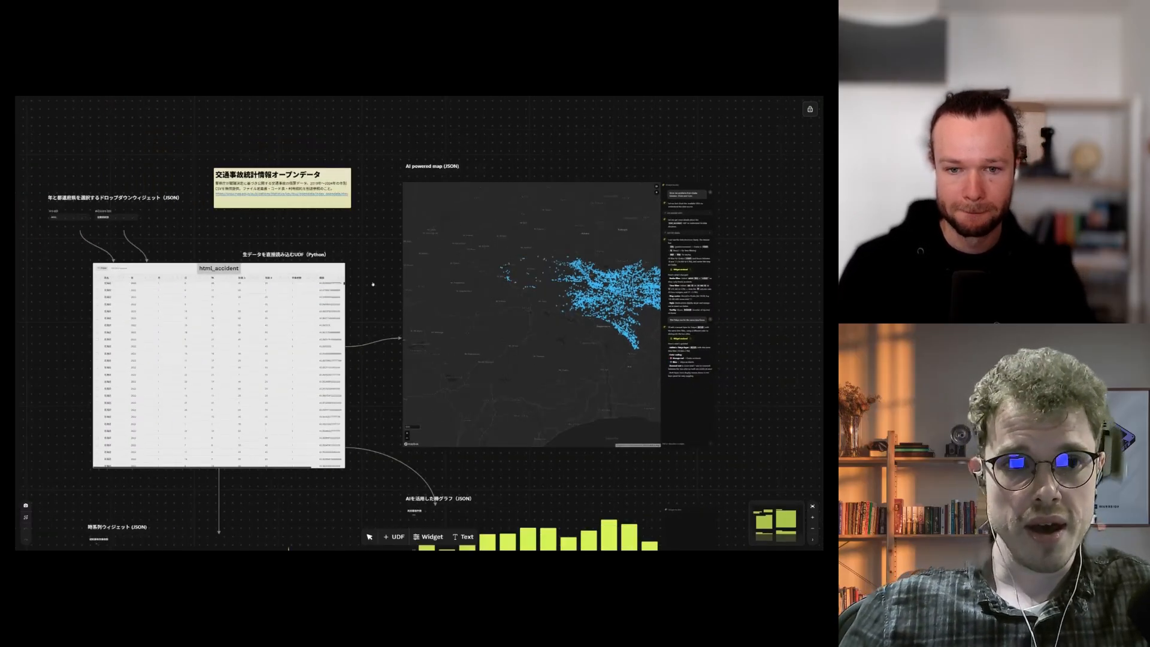
left_click_drag(430, 268, 560, 276)
left_click_drag(483, 252, 426, 254)
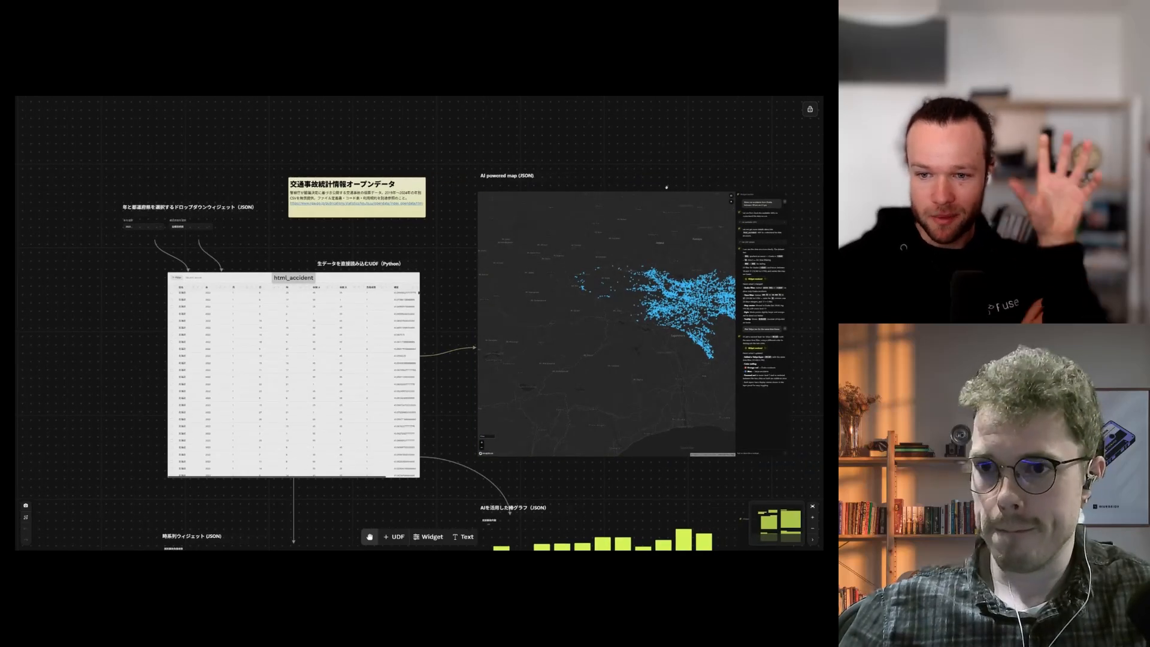
left_click_drag(672, 187, 613, 193)
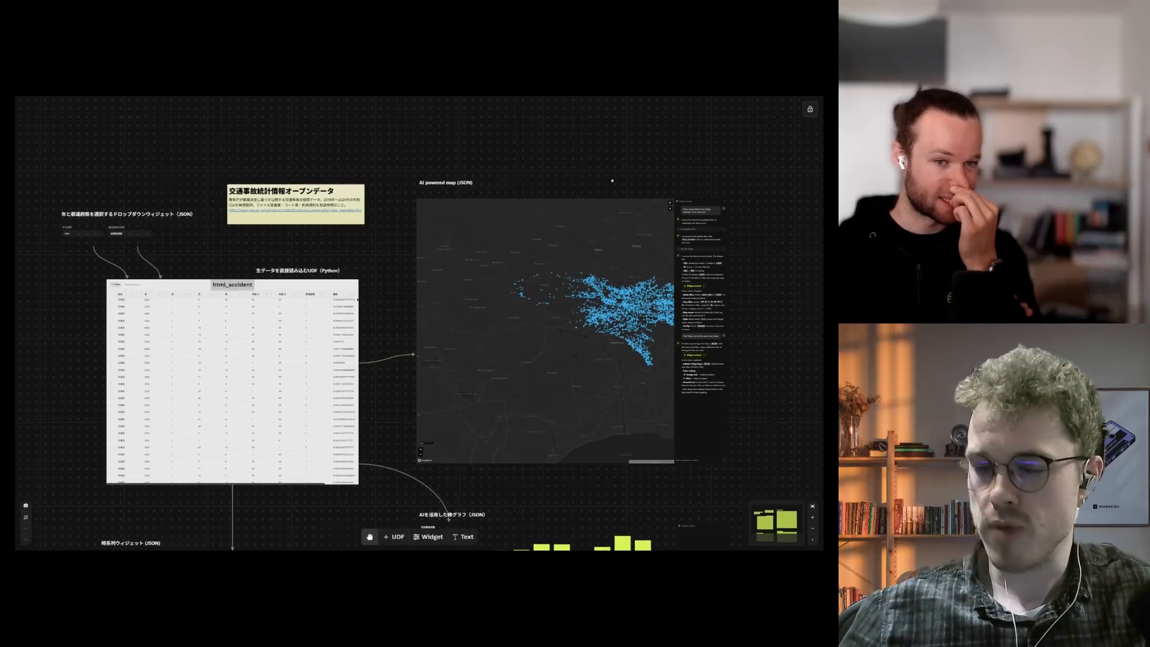
scroll(596, 178, "down", 1)
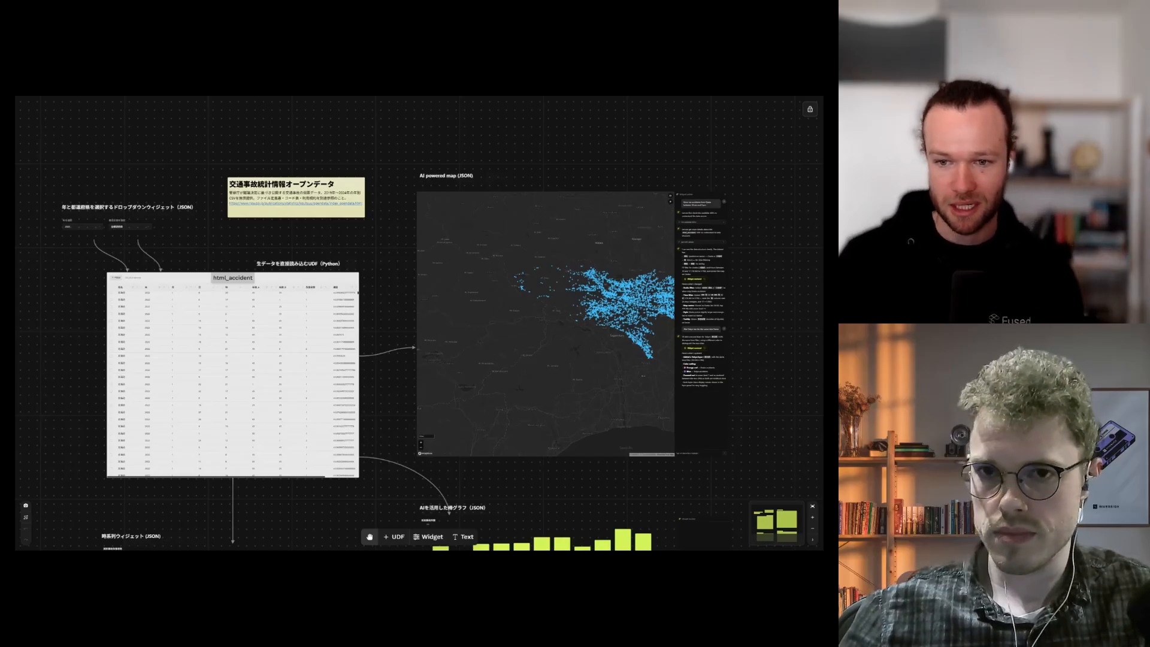
Step: From the map widget's ⋮ menu, go to Open in… > Share link
left_click(638, 172)
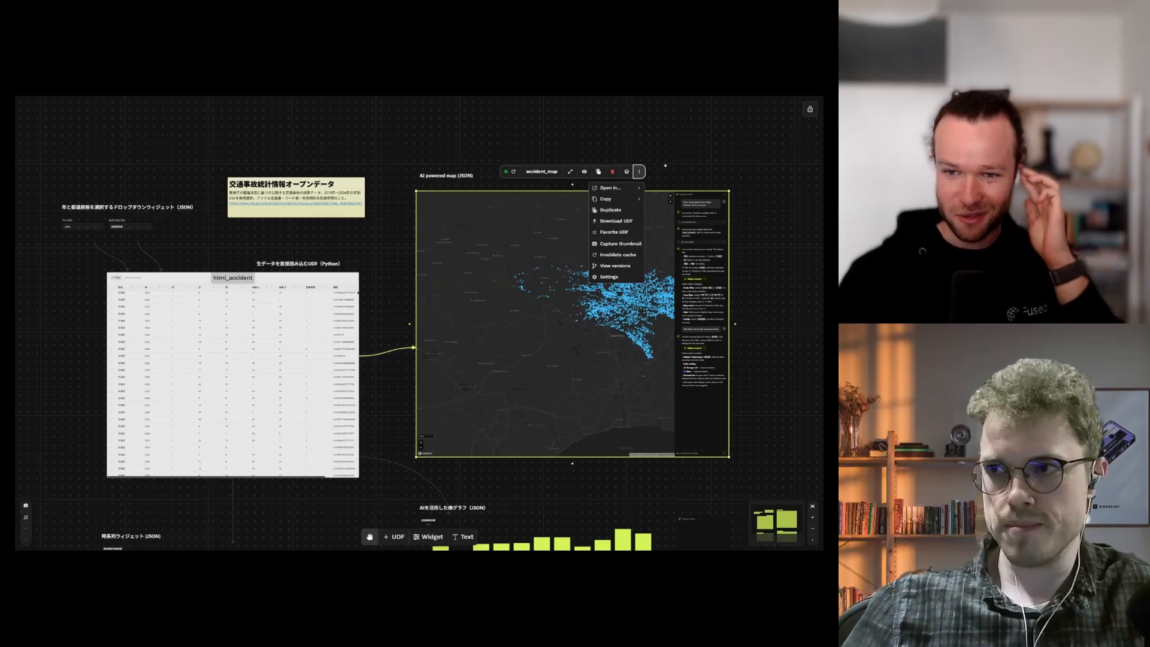
mouse_move(635, 189)
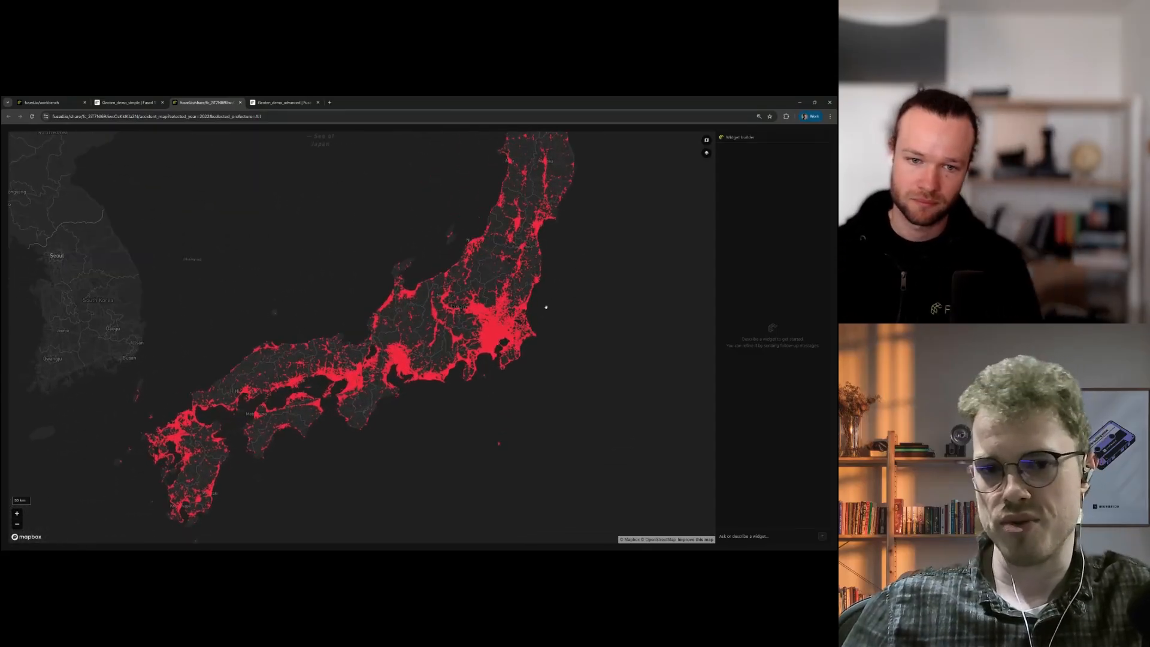
Step: Ask the shared map: 'Show data from Kyushu where the age of either driver is above 60'
scroll(545, 308, "up", 2)
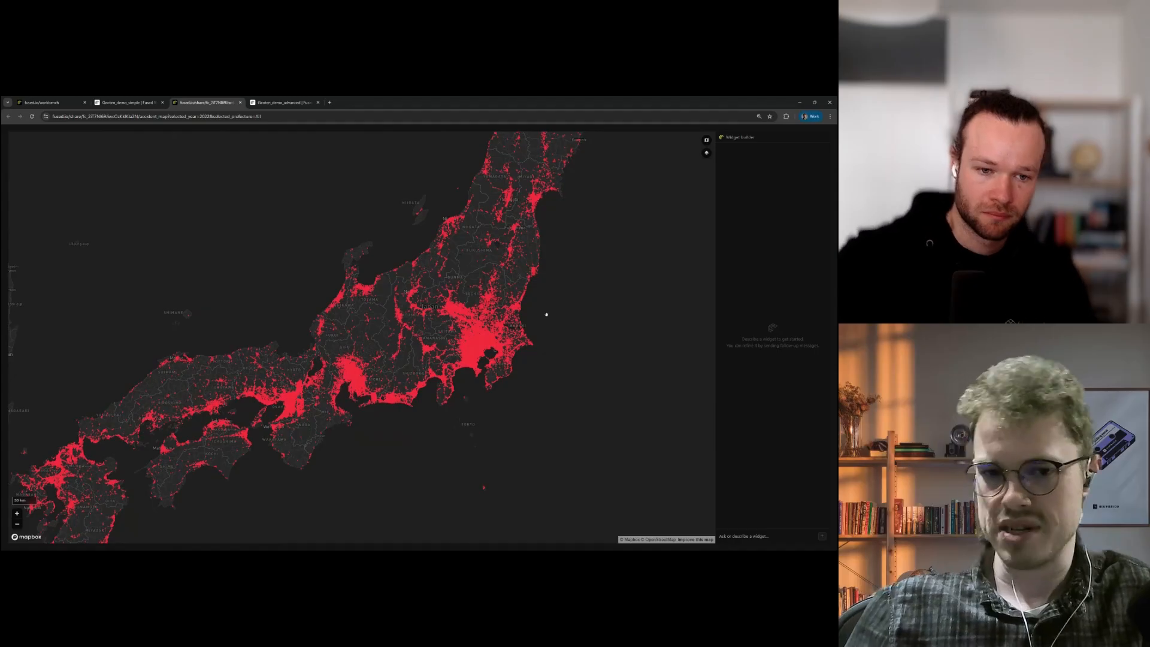
scroll(539, 311, "up", 5)
left_click_drag(363, 391, 470, 308)
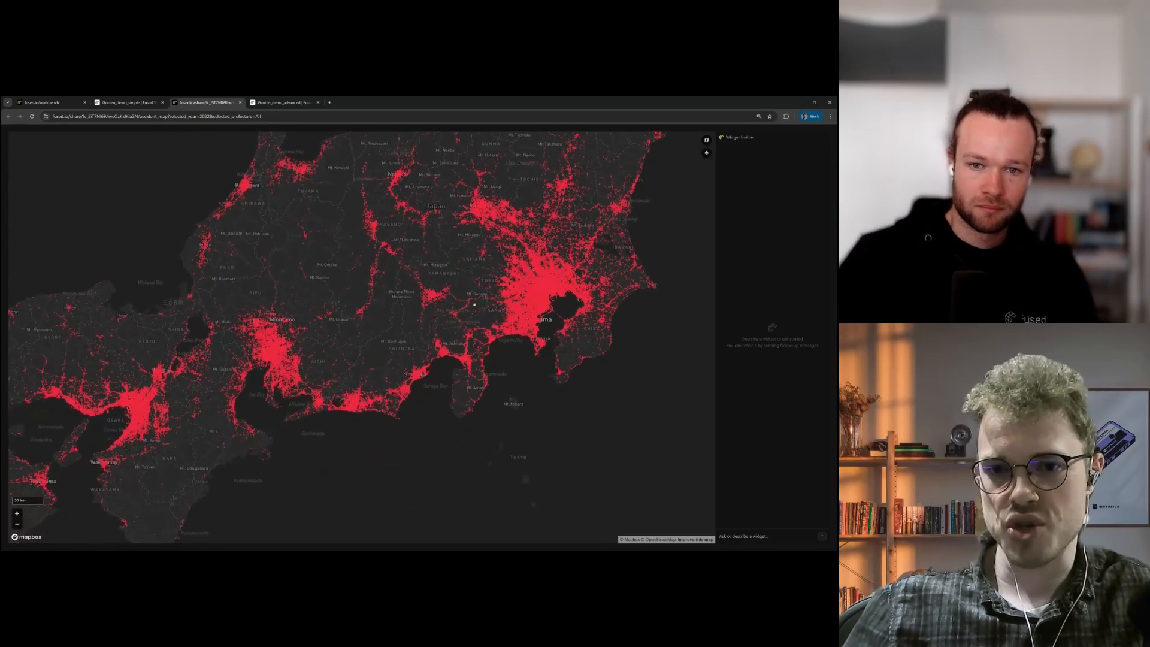
left_click(743, 536)
type("Show dataa from kyuushuu")
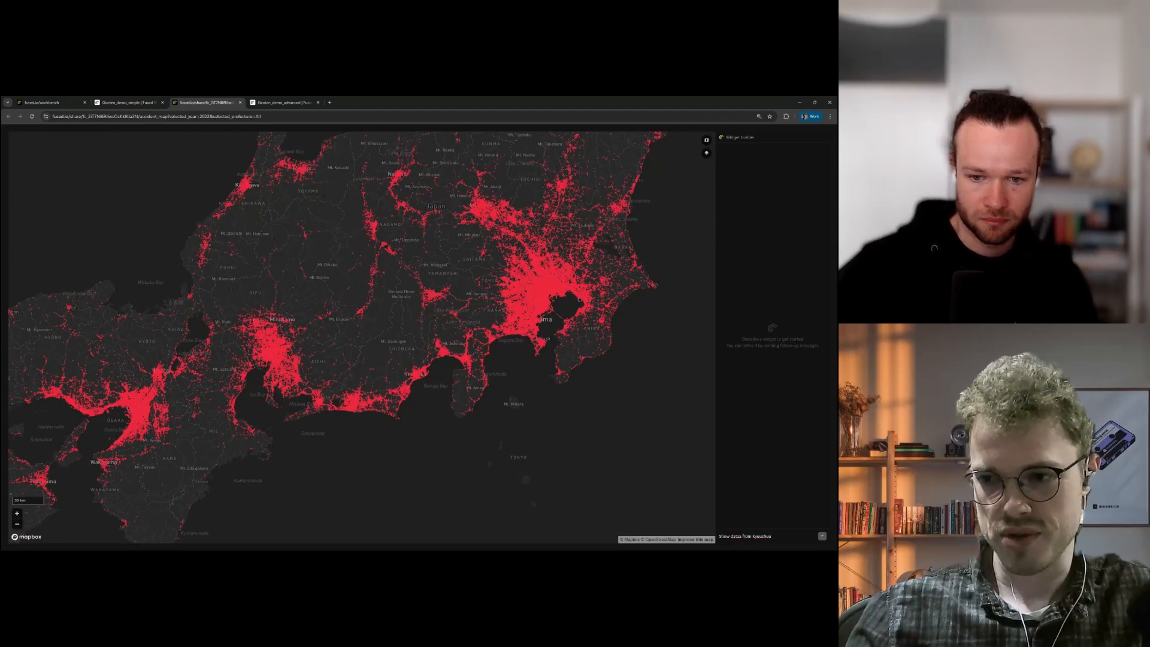
type("where the age")
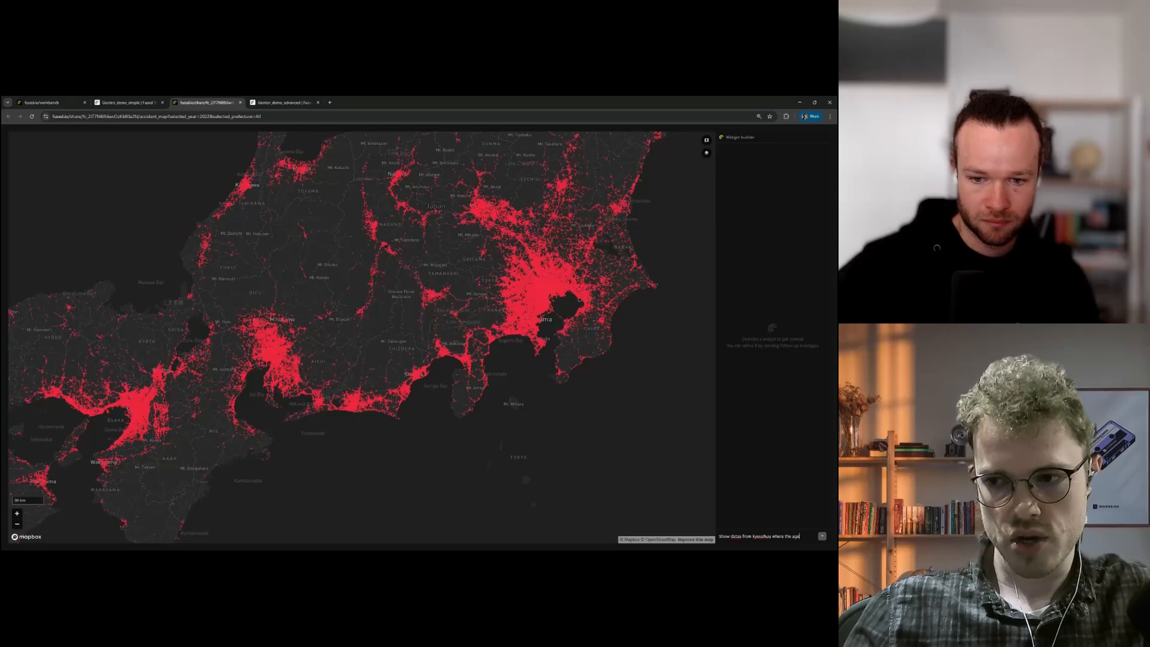
type(" of either")
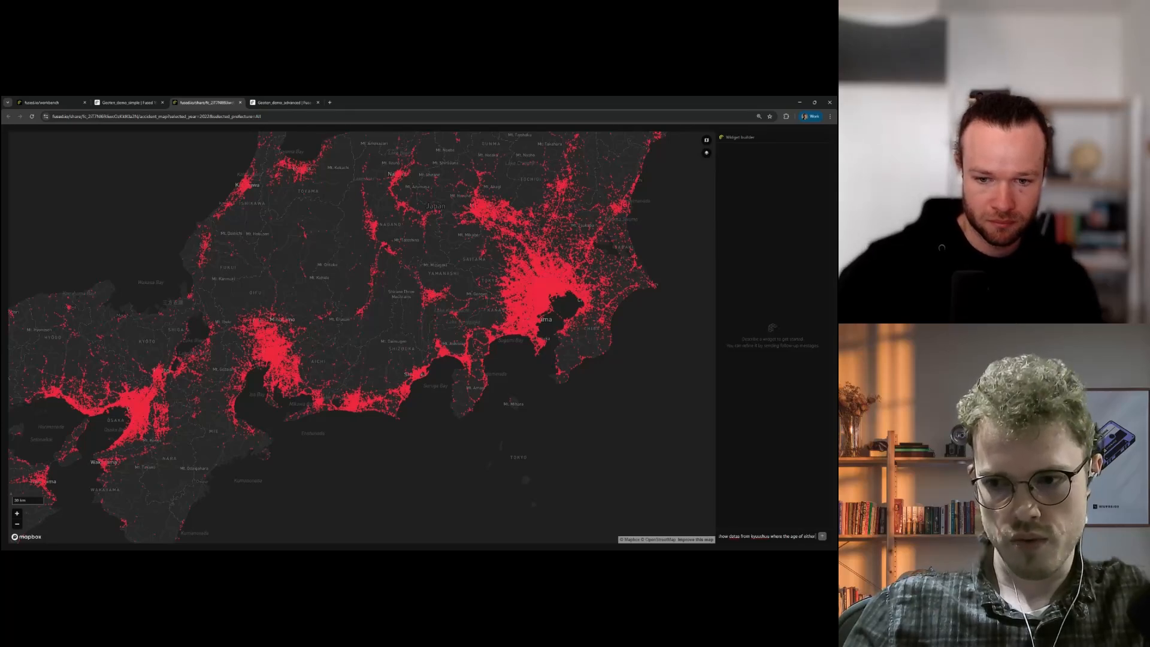
type(" driver is above 60")
key("Return")
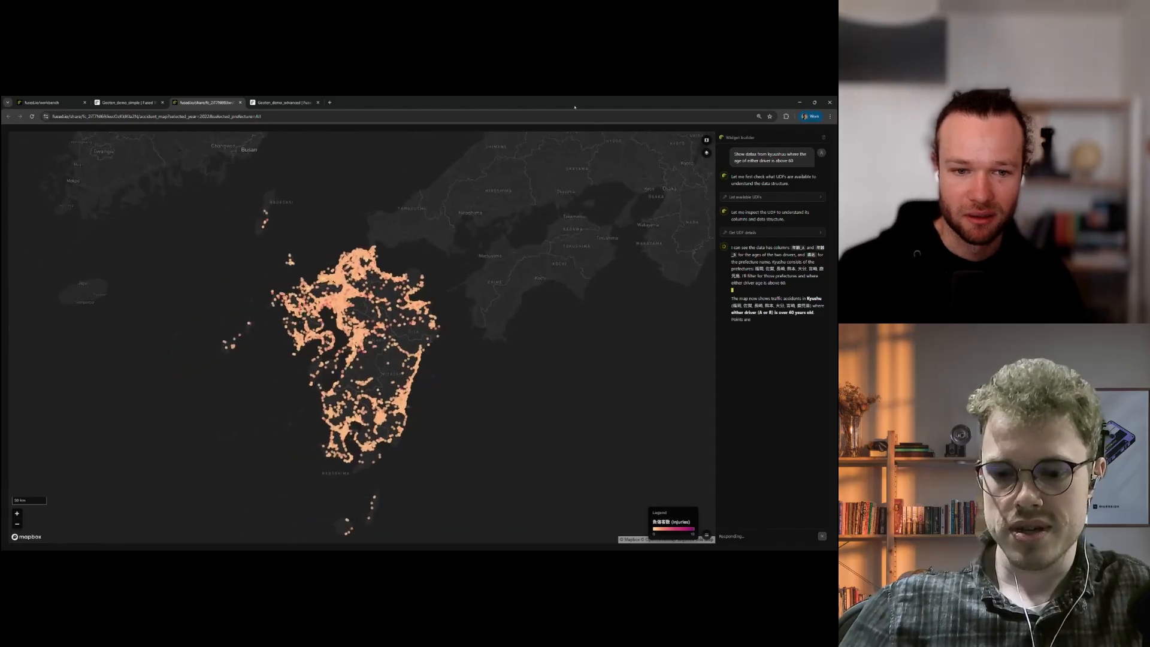
Step: Zoom and pan the shared map to inspect Kyushu's accidents and its layer list
key("ctrl+plus")
key("ctrl+plus")
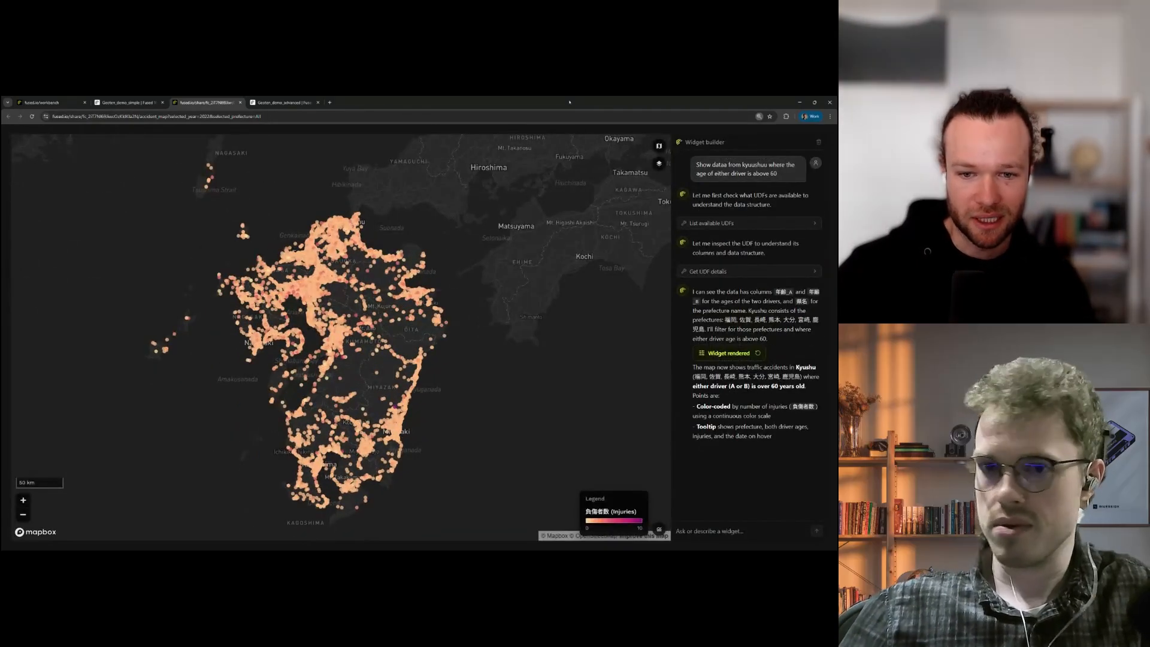
key("ctrl+plus")
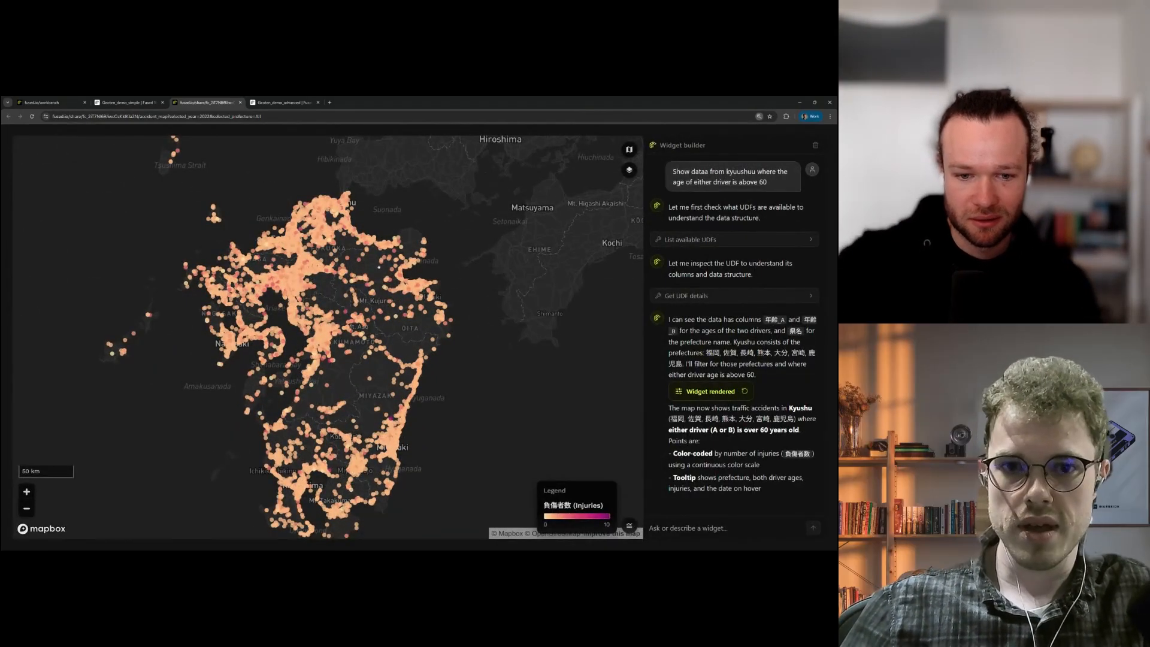
scroll(461, 255, "down", 3)
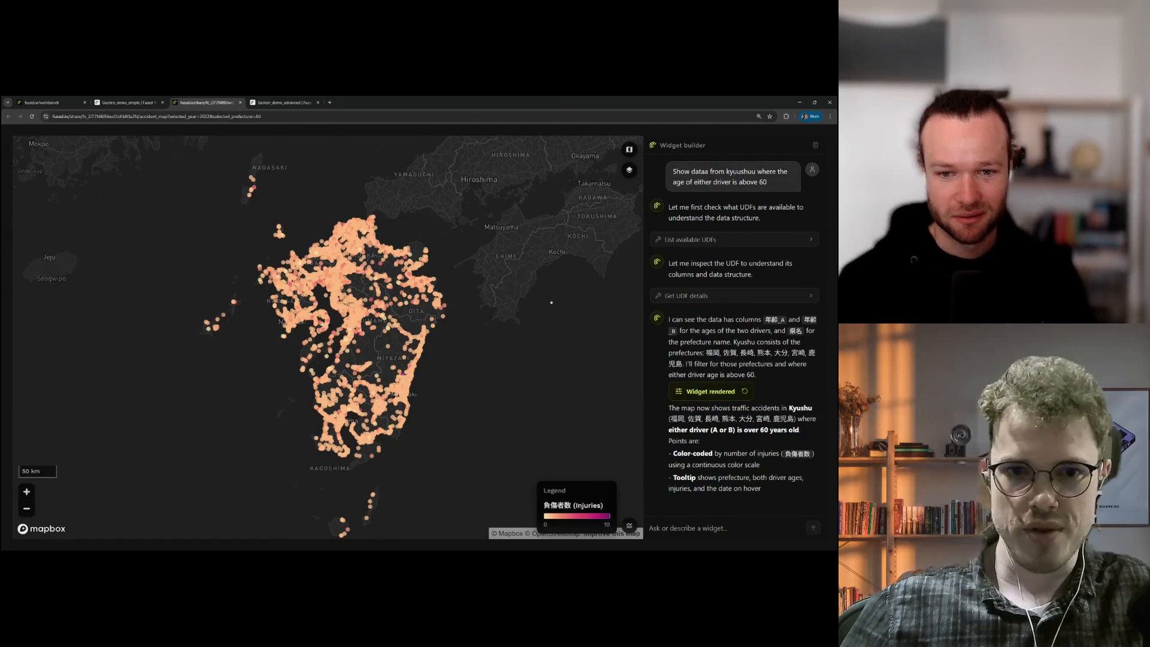
scroll(414, 308, "up", 5)
scroll(413, 307, "down", 5)
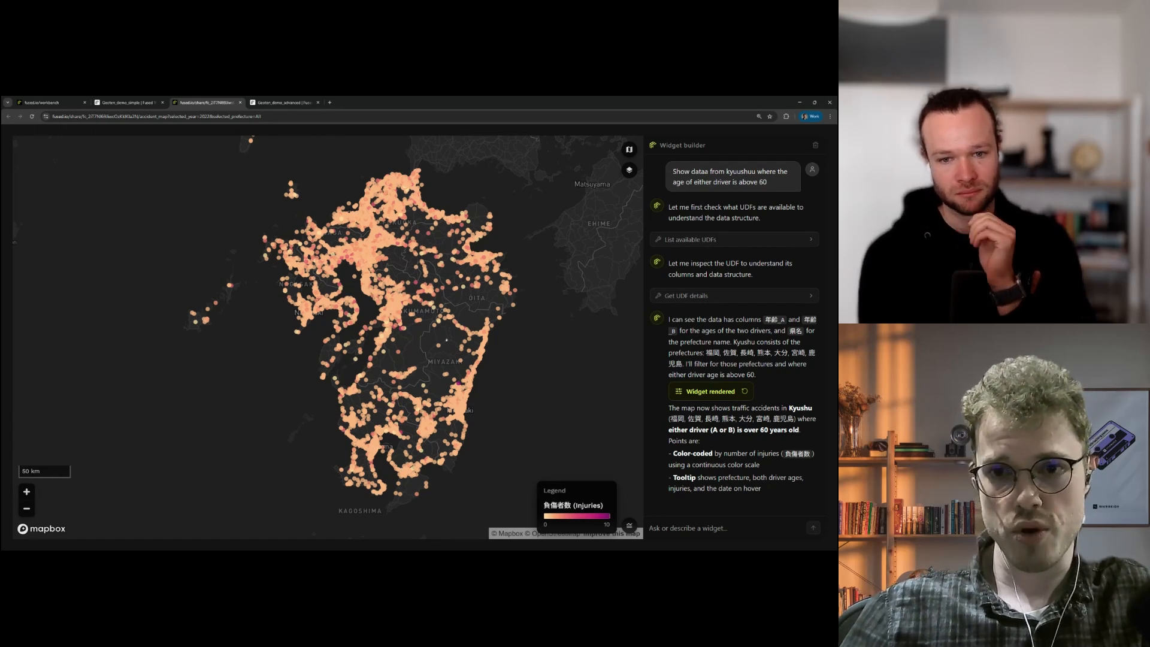
scroll(415, 323, "up", 3)
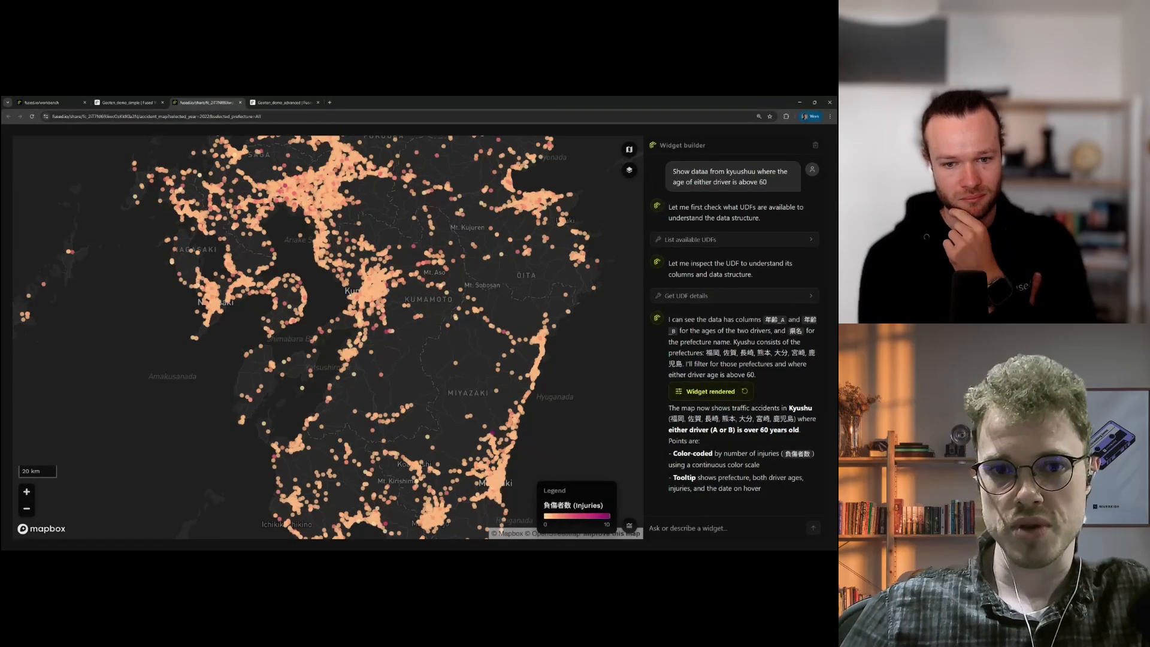
scroll(392, 291, "up", 3)
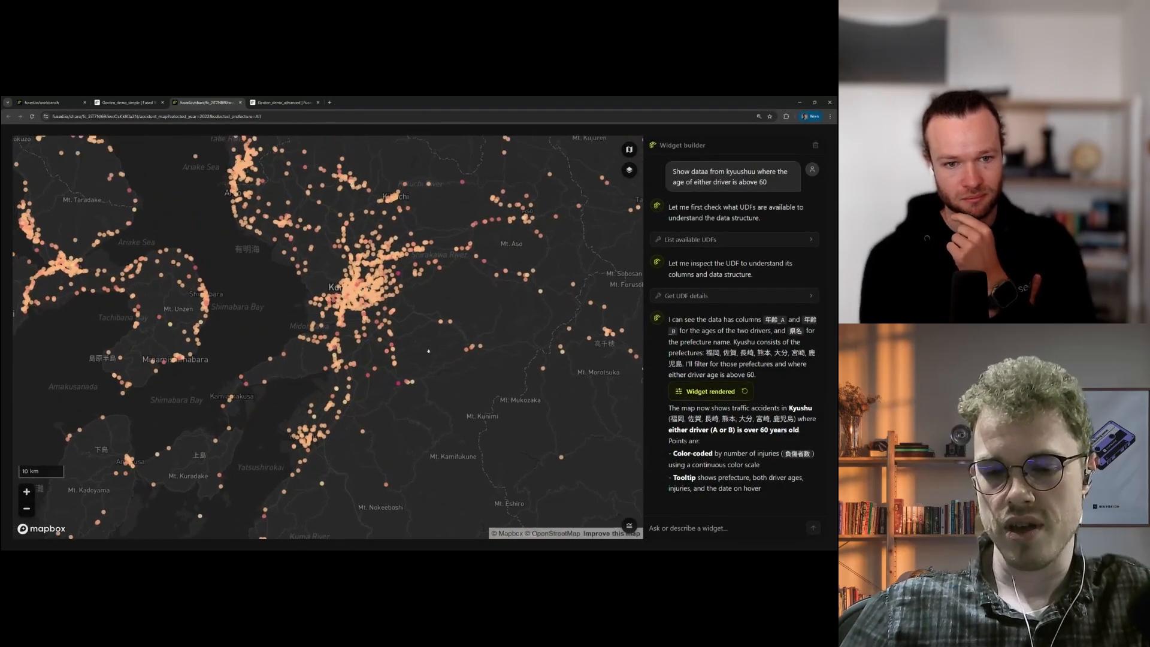
left_click_drag(429, 351, 566, 497)
left_click(629, 170)
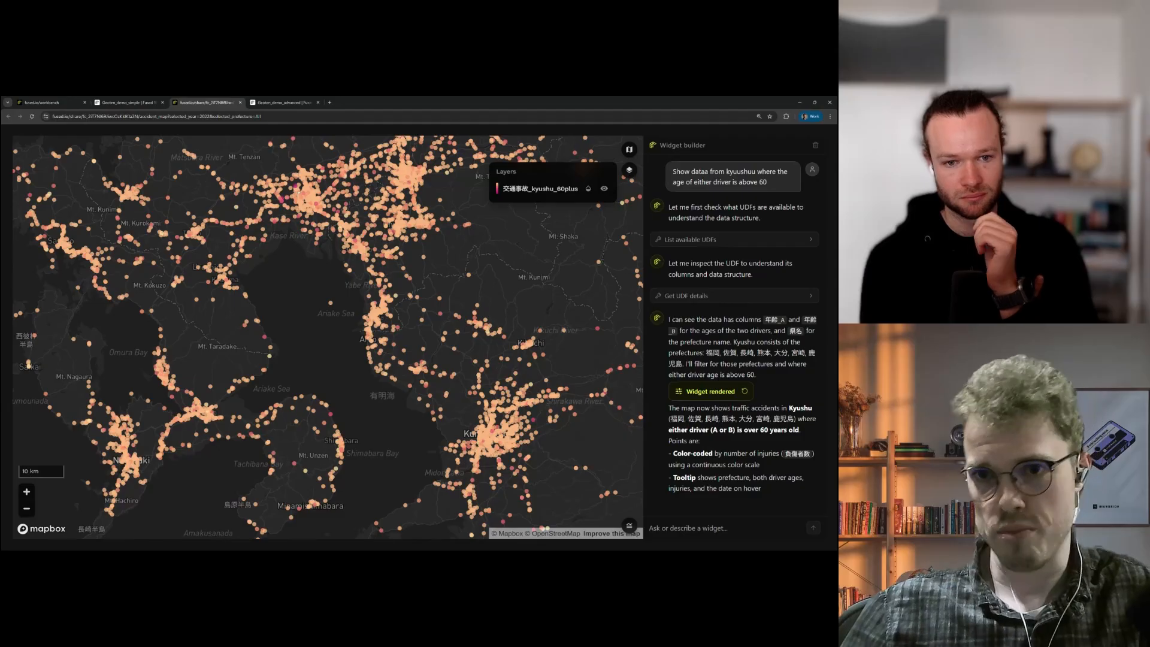
scroll(410, 213, "down", 3)
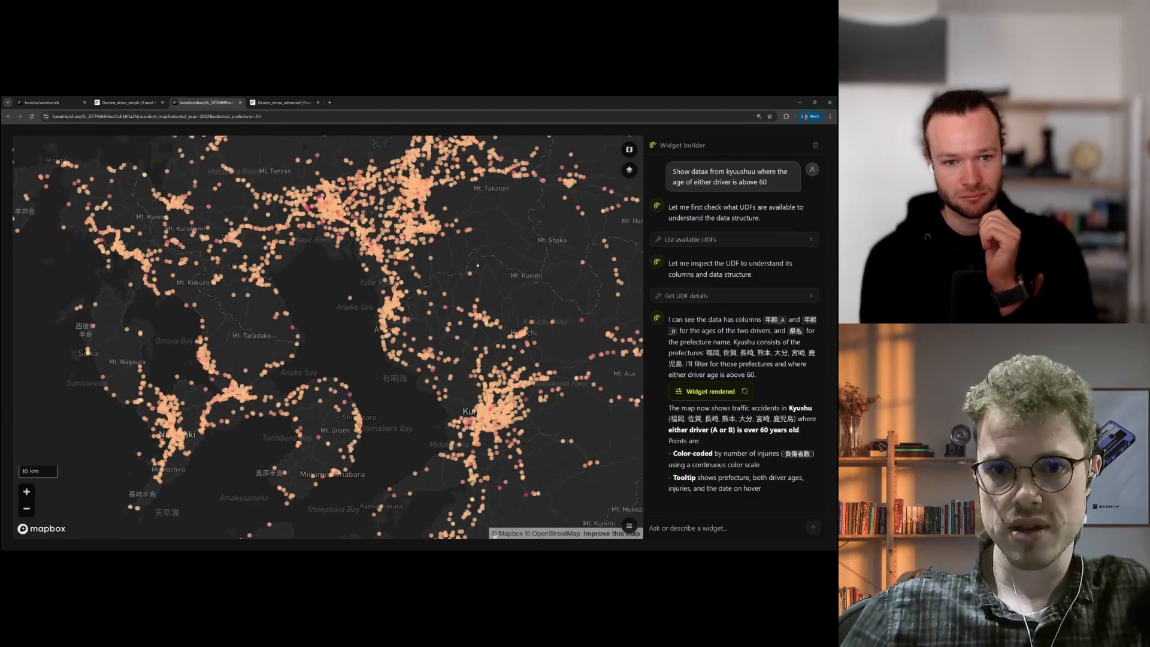
left_click_drag(456, 300, 395, 288)
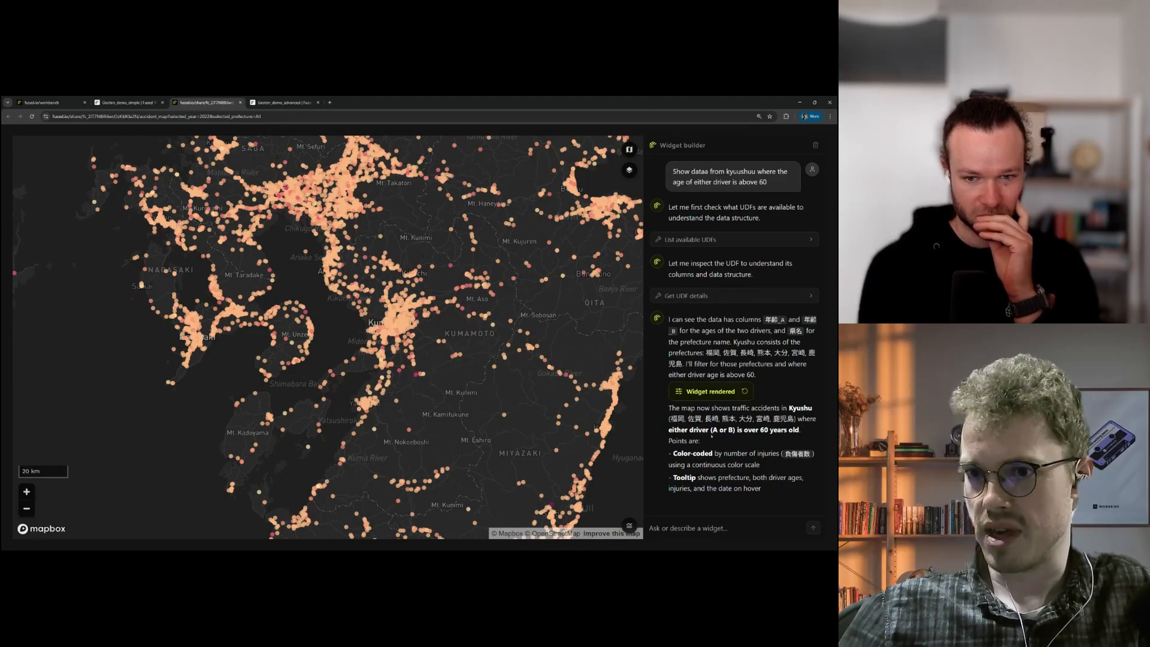
Step: Review the driver age column names in the AI reply, then close the shared map tab
left_click_drag(766, 320, 676, 331)
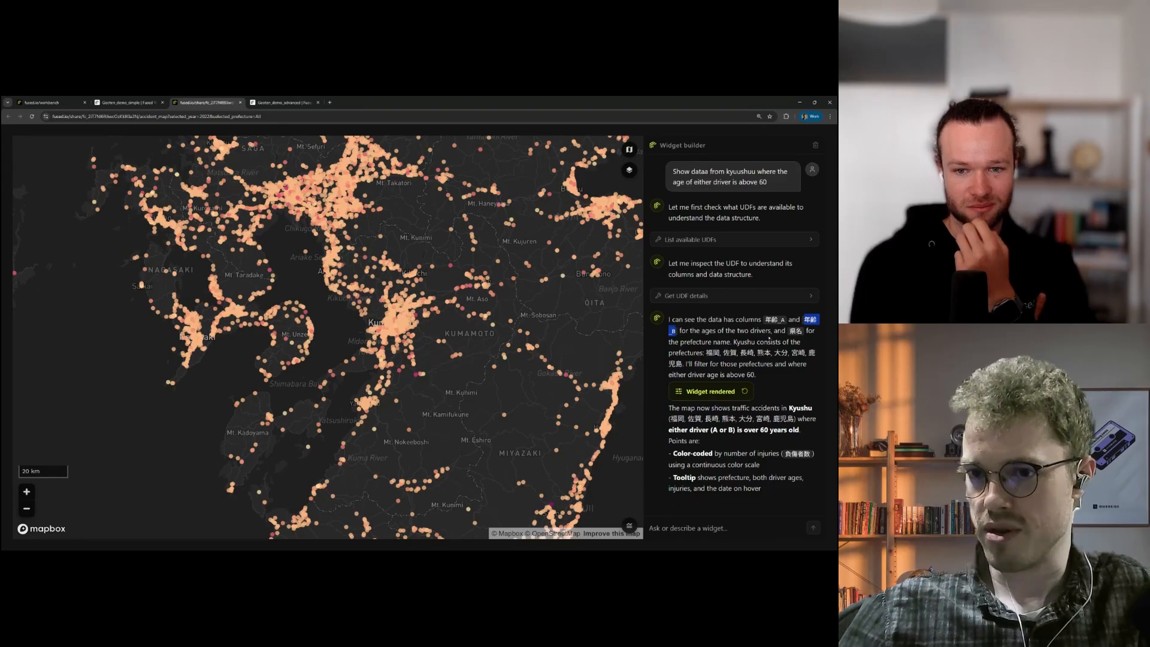
left_click(770, 338)
scroll(553, 324, "down", 5)
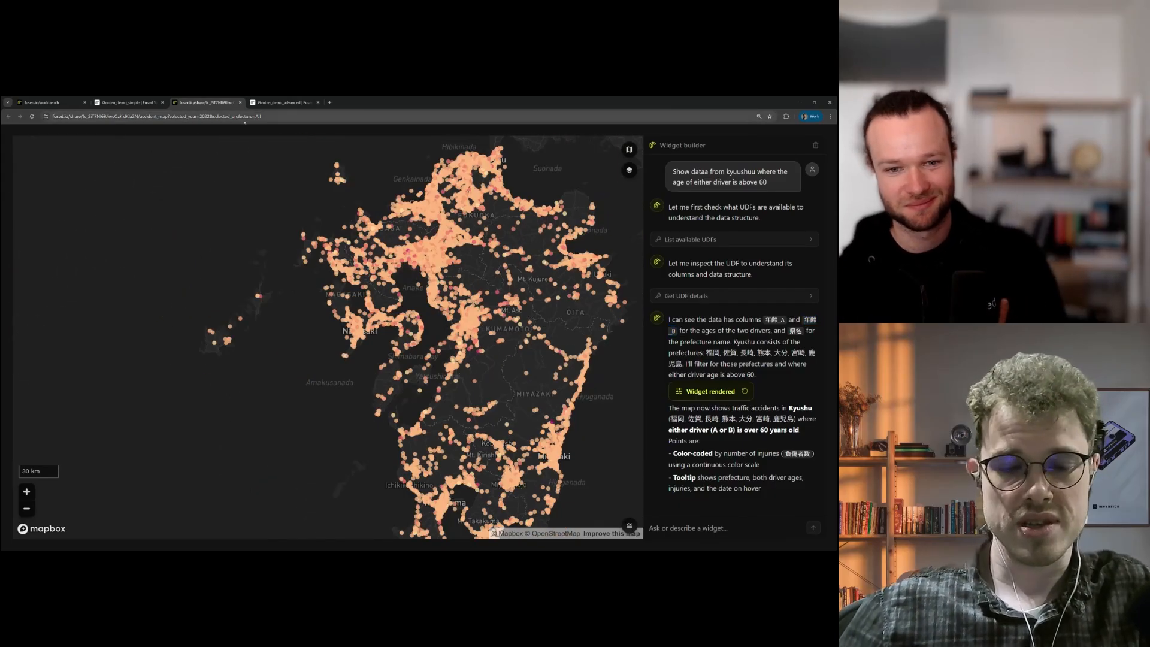
key("ctrl+w")
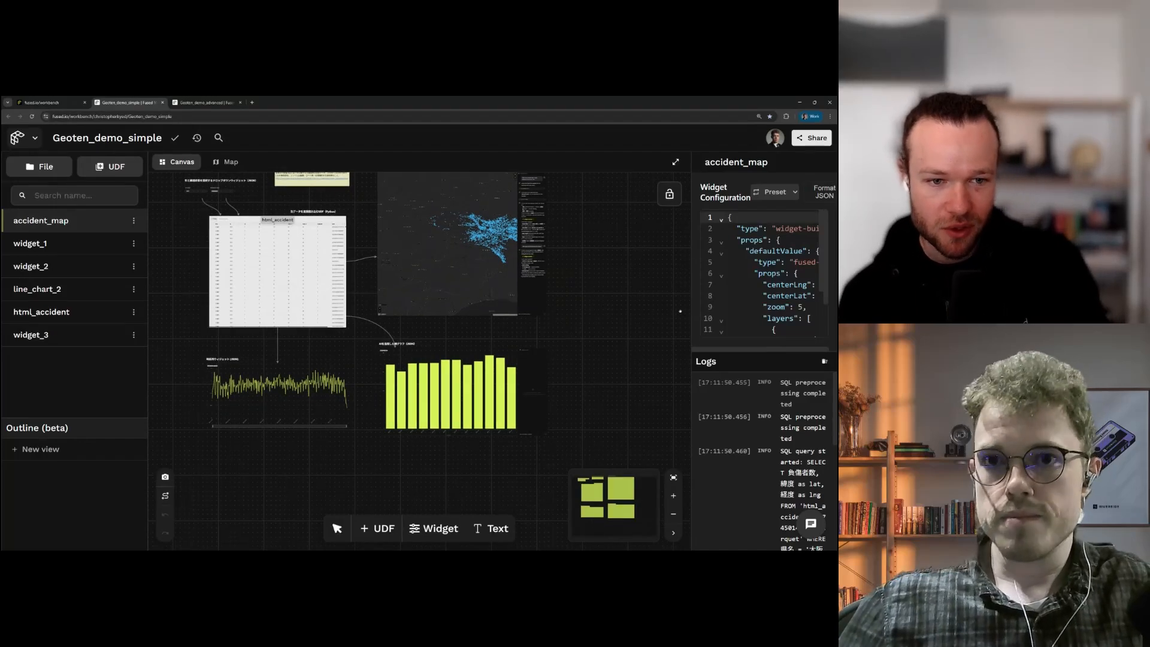
Step: Zoom the page out and open the html_accident node's code in a widened, taller editor
key("space")
key("ctrl+minus")
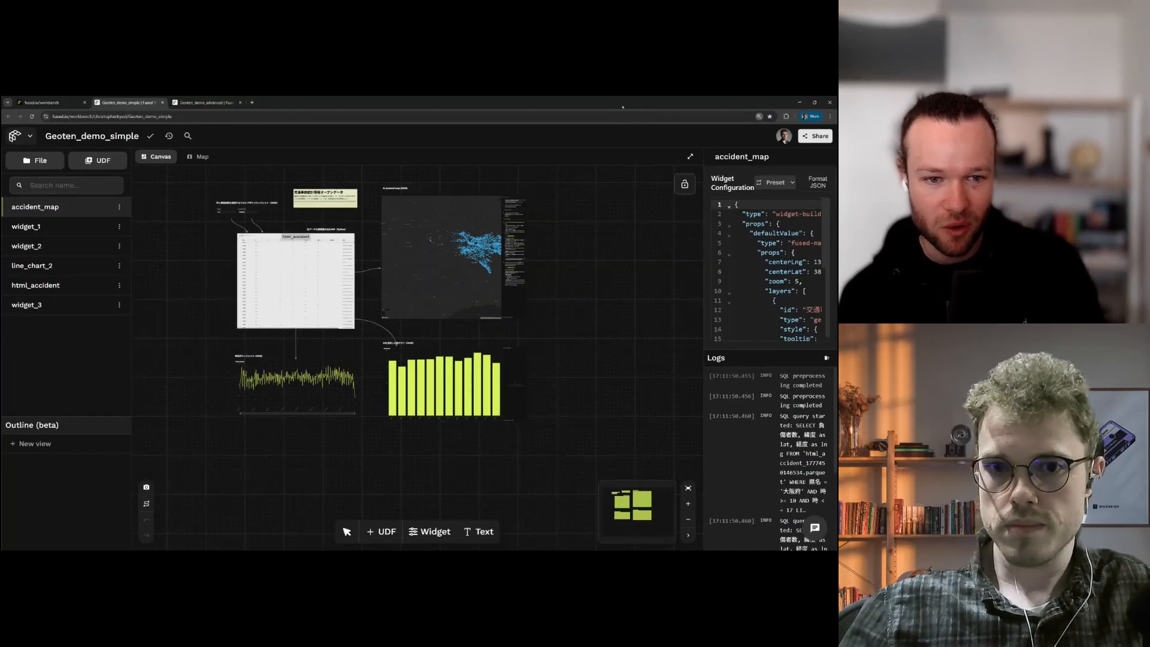
key("ctrl+minus")
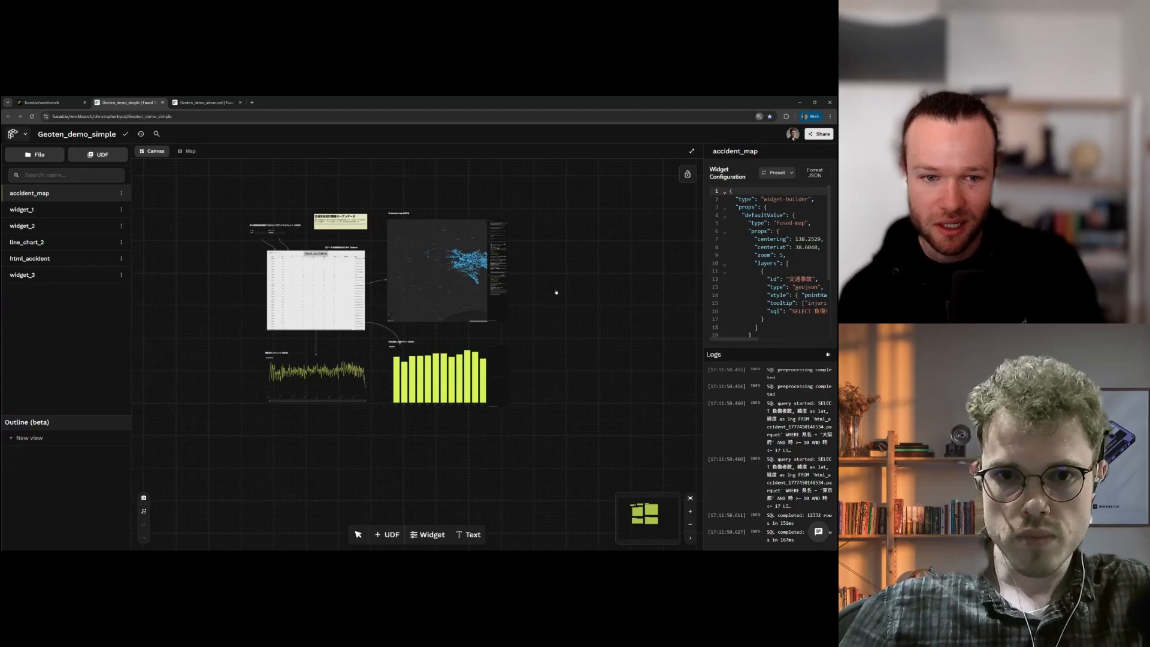
key("space")
scroll(551, 293, "up", 3)
left_click_drag(551, 294, 664, 284)
left_click_drag(354, 282, 442, 315)
left_click_drag(704, 312, 534, 311)
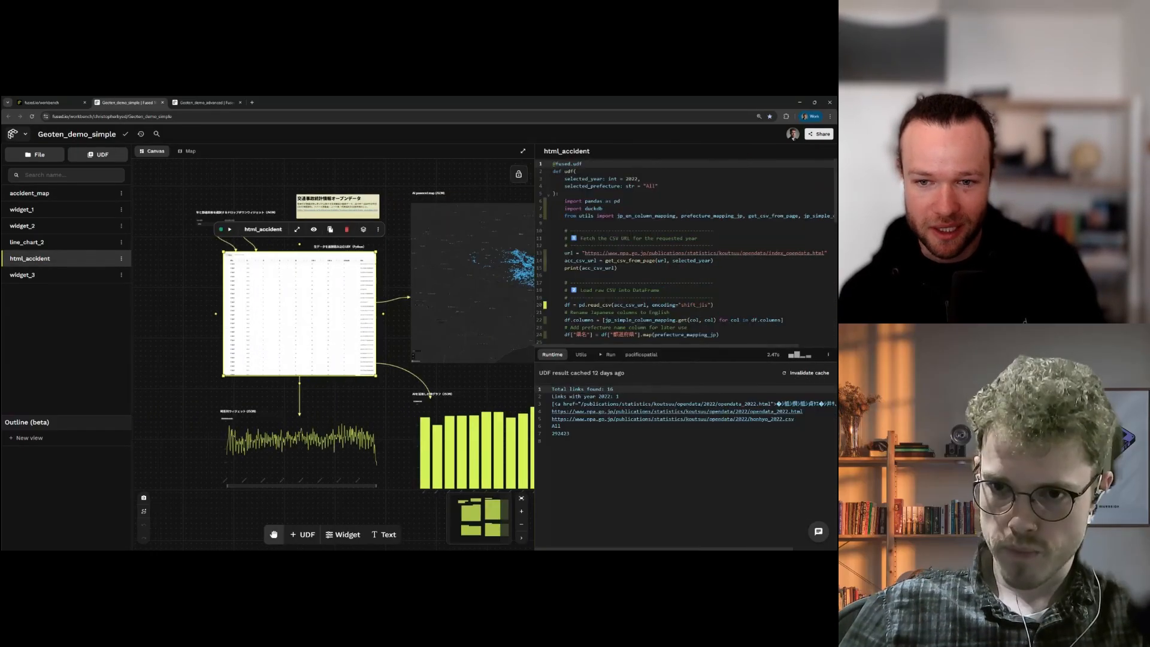
left_click_drag(679, 347, 679, 387)
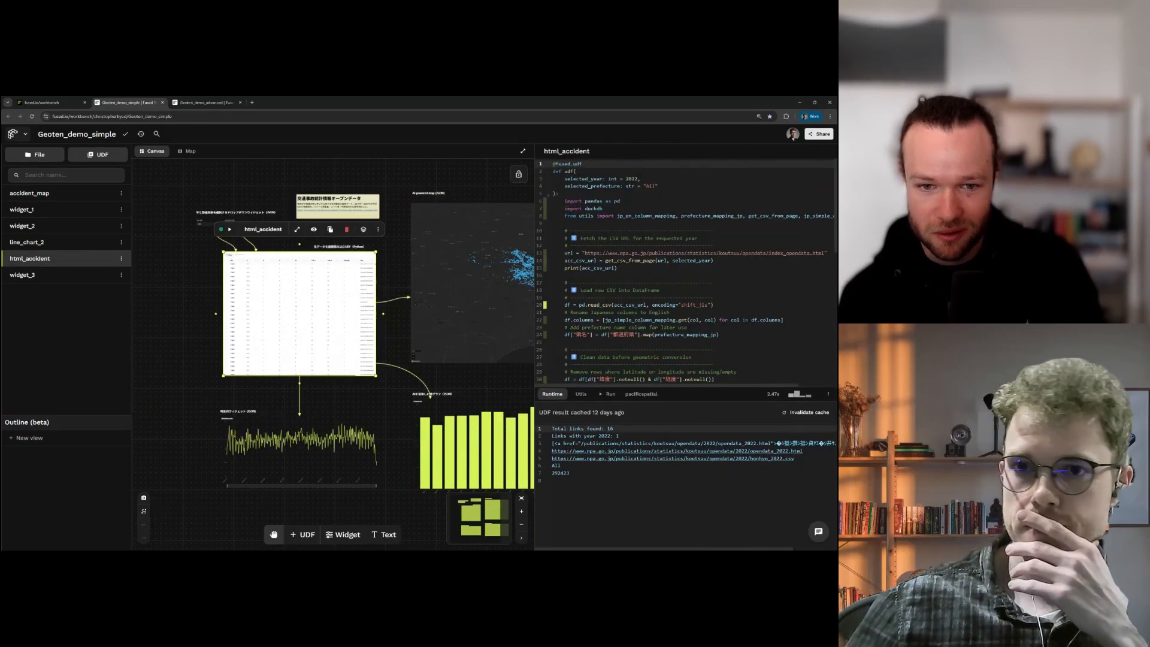
Step: Read through the UDF code at normal zoom and switch to its Utils helper code
scroll(686, 269, "down", 5)
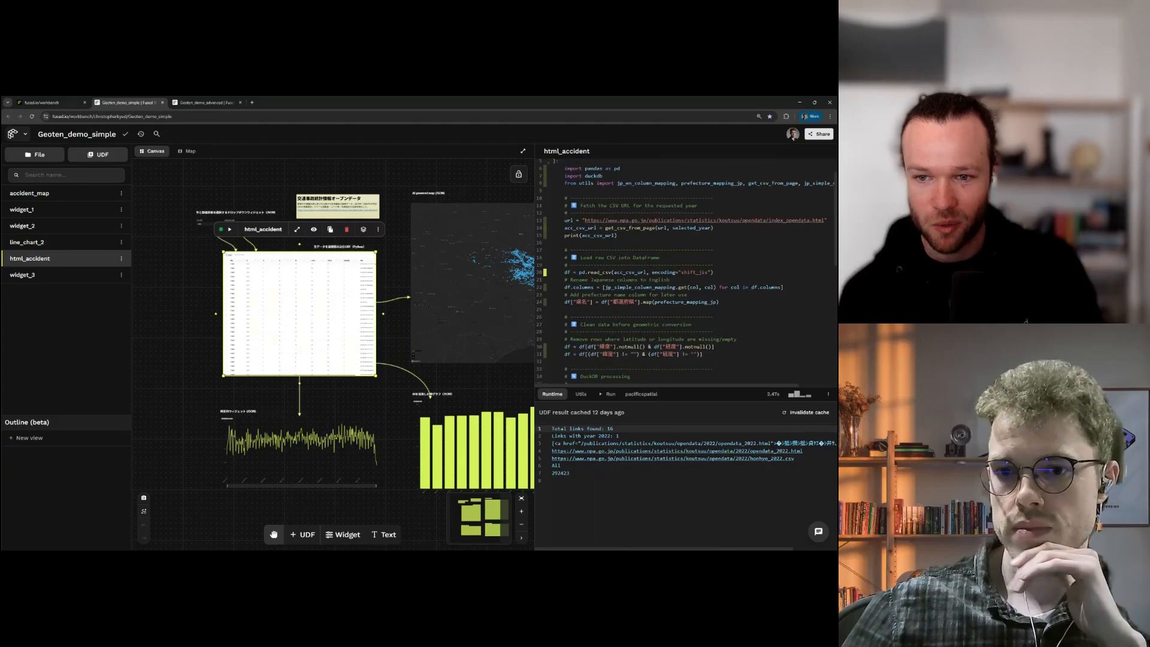
scroll(686, 270, "up", 5)
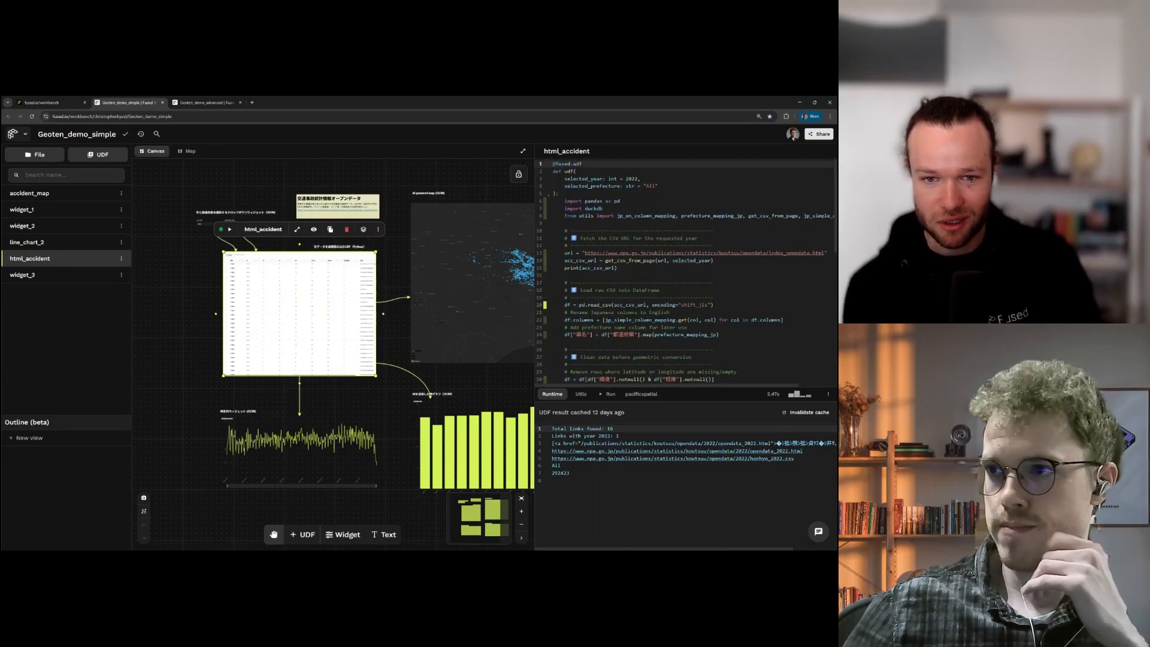
scroll(686, 269, "down", 3)
scroll(686, 270, "down", 3)
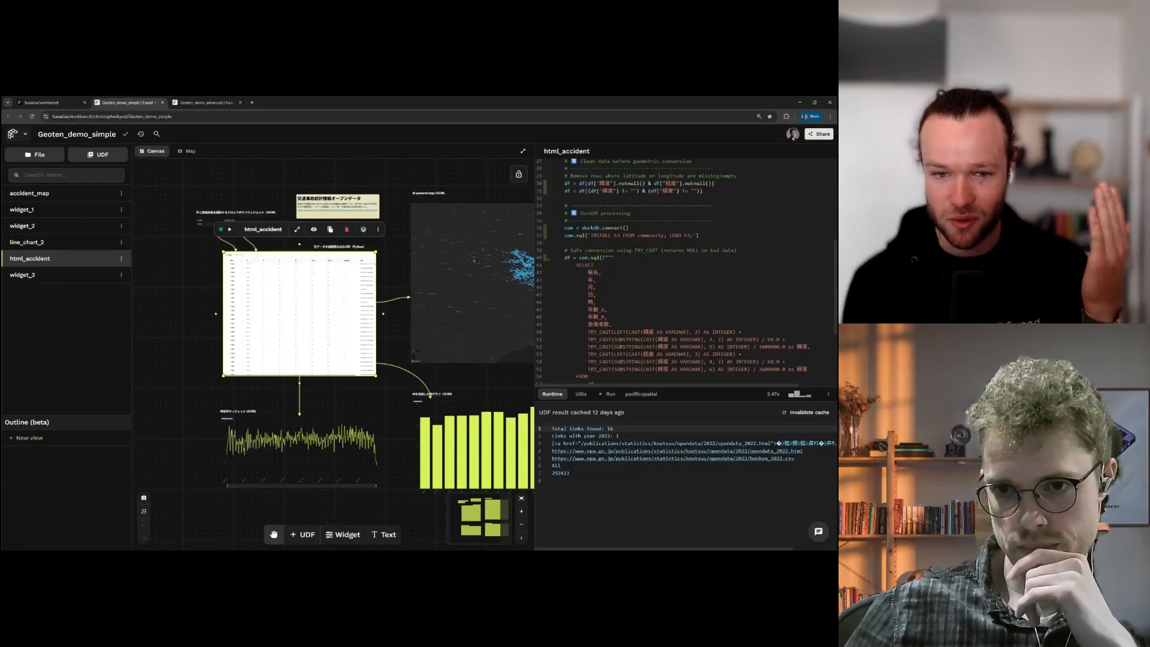
scroll(686, 270, "down", 1)
scroll(670, 271, "down", 3)
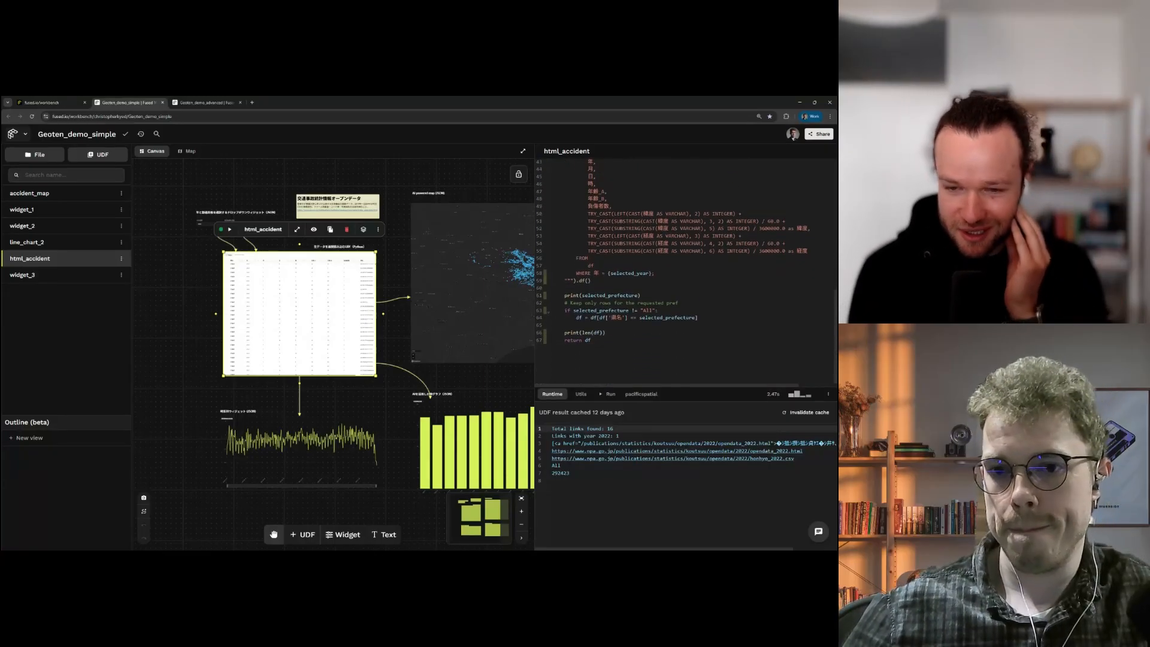
key("ctrl+plus")
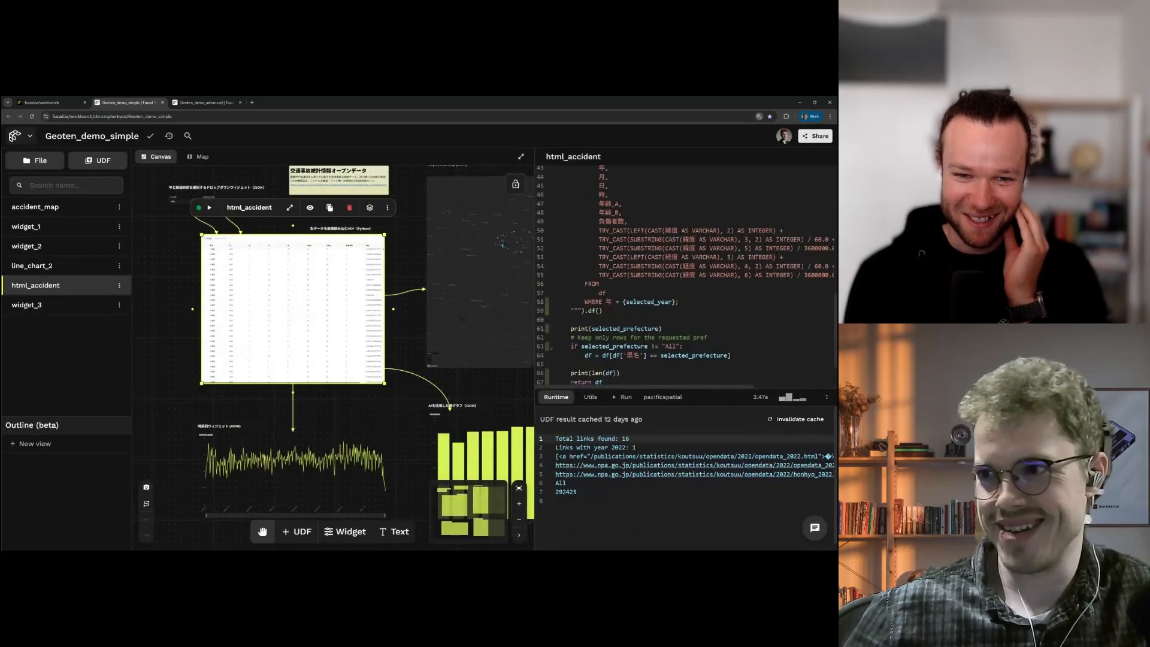
key("ctrl+plus")
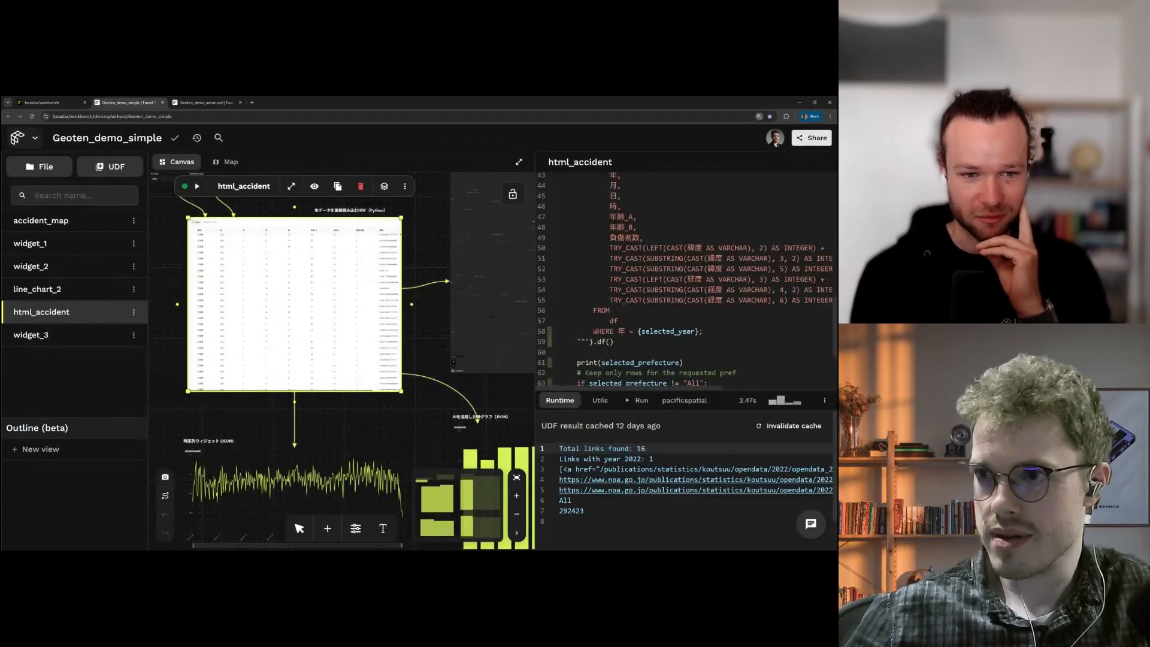
scroll(686, 279, "up", 10)
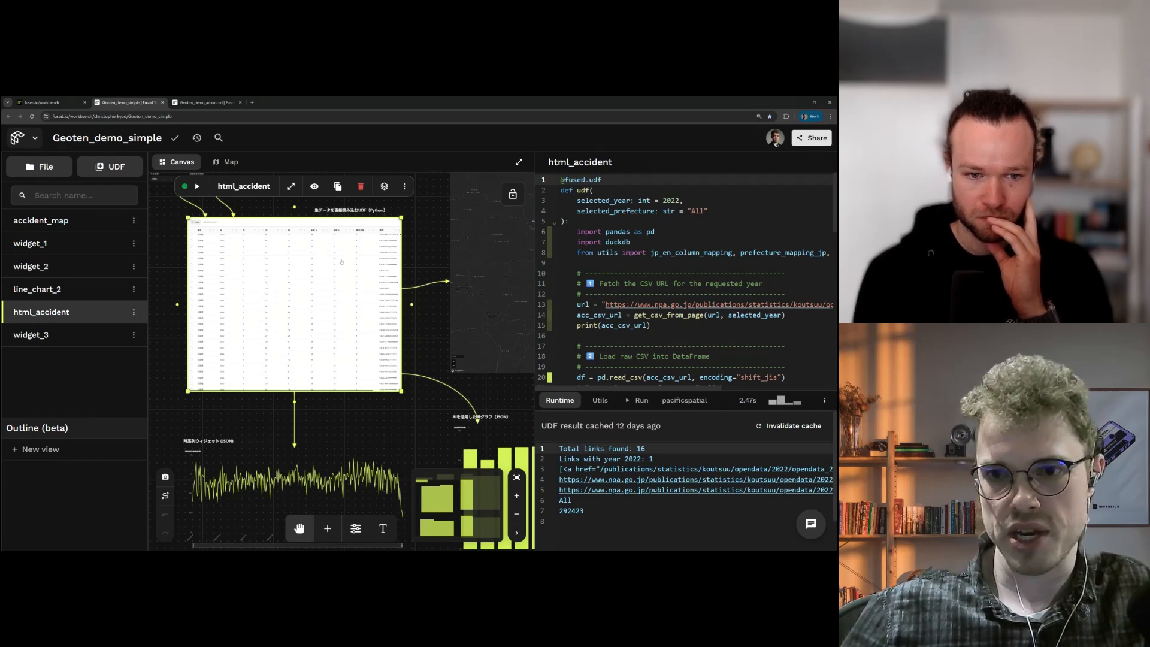
scroll(686, 278, "down", 1)
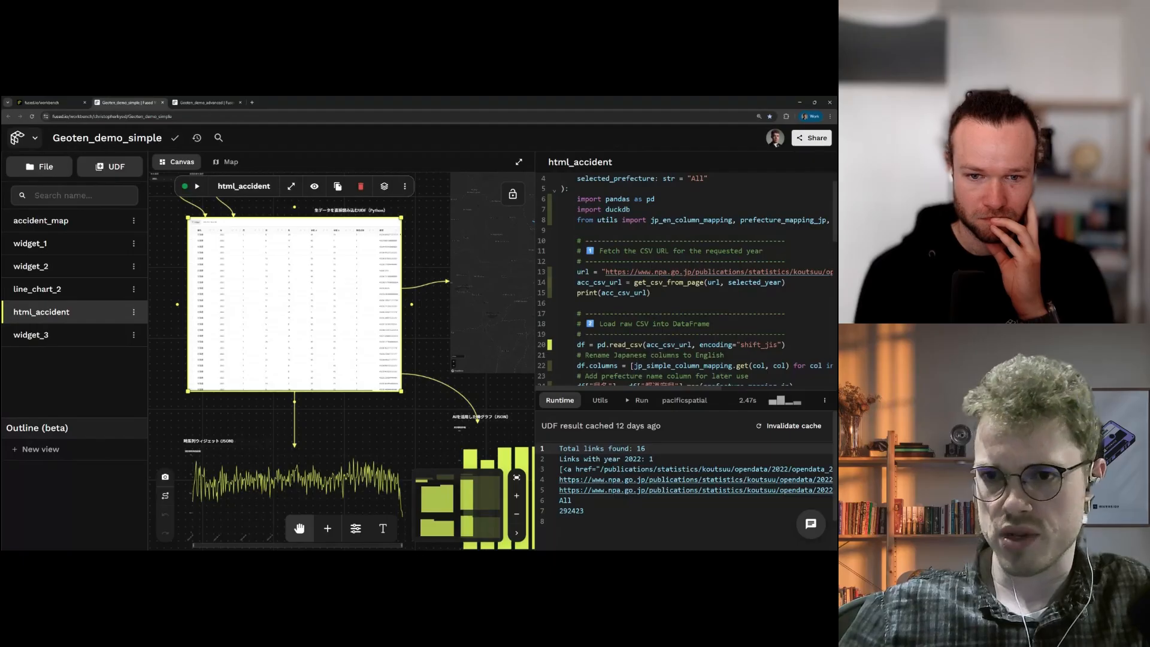
scroll(686, 278, "down", 1)
left_click(601, 400)
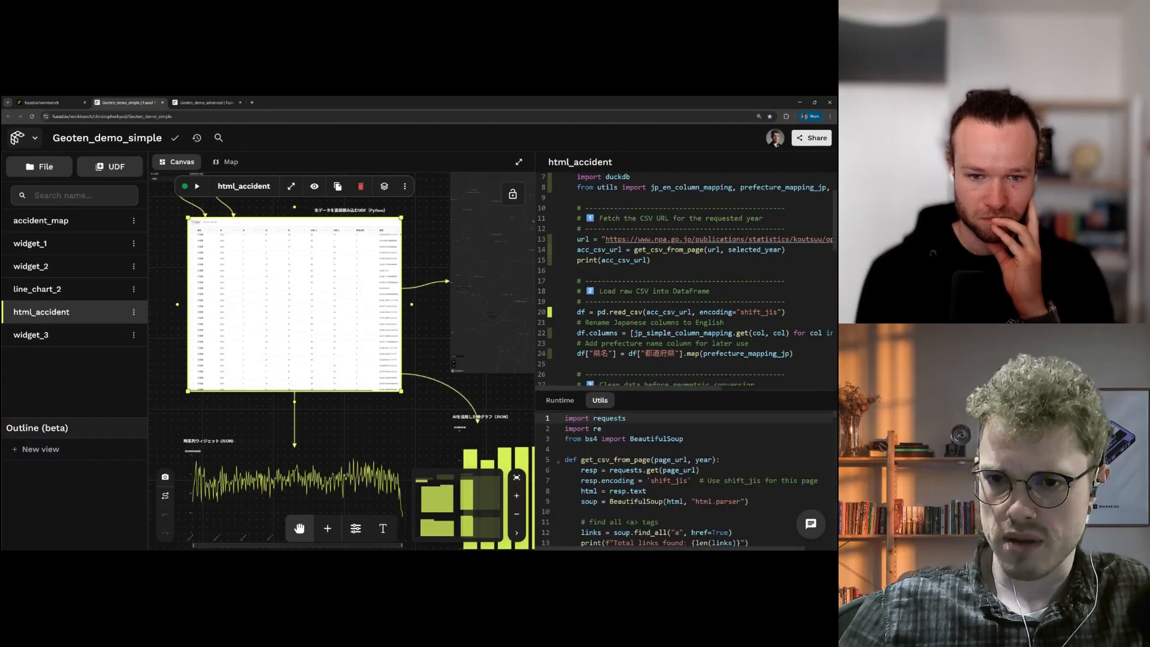
Step: Enlarge the Utils code area and highlight where year and page_url are used
scroll(686, 479, "down", 5)
left_click_drag(686, 391, 686, 263)
scroll(686, 413, "up", 5)
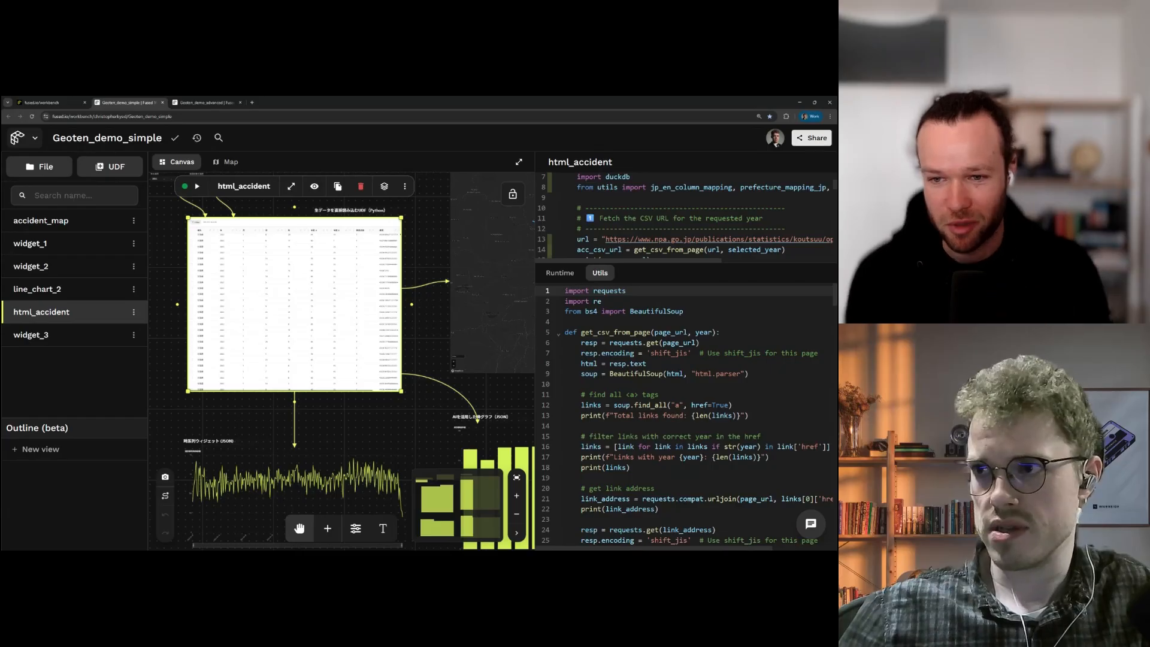
scroll(686, 419, "down", 6)
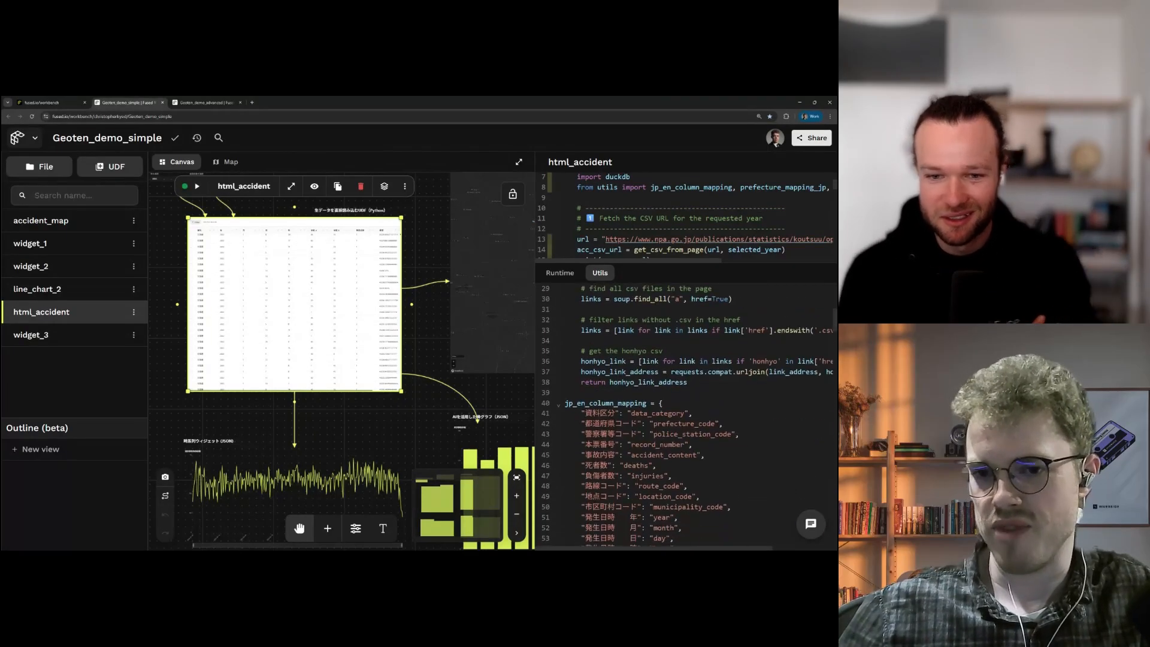
scroll(686, 413, "up", 6)
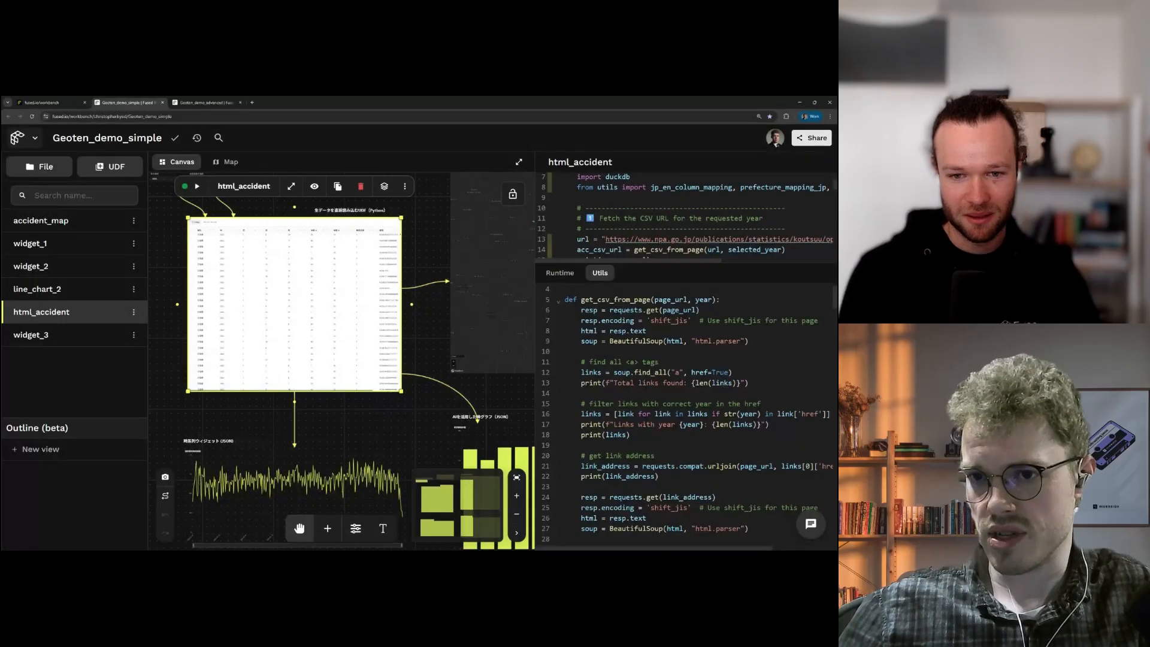
double_click(704, 300)
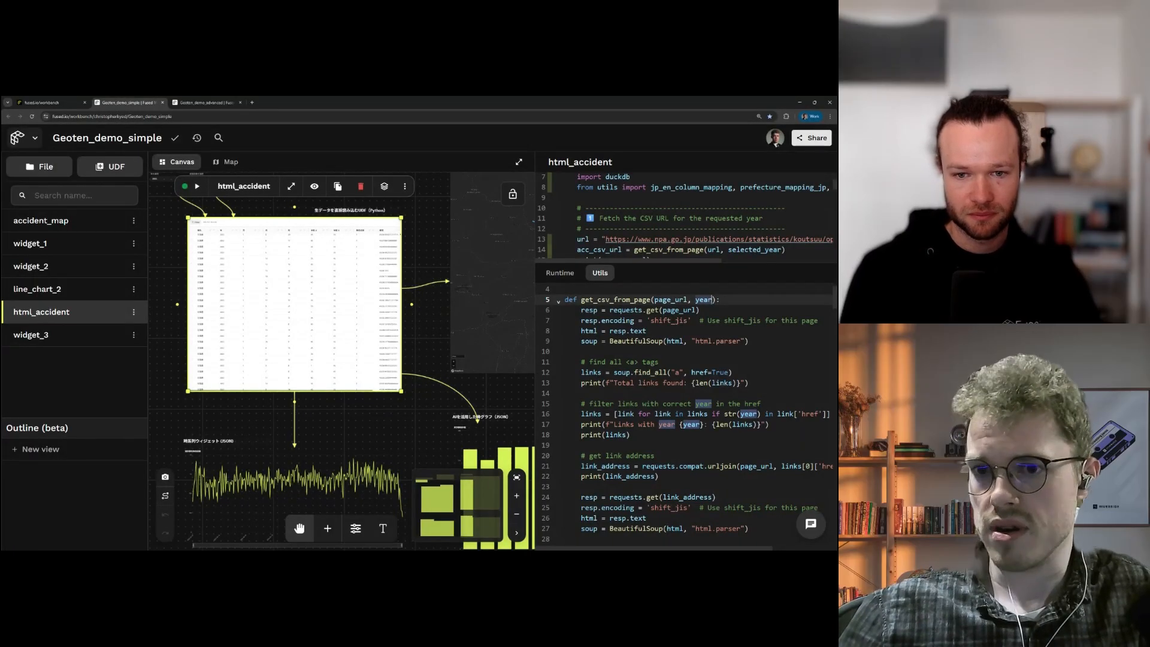
left_click(687, 299)
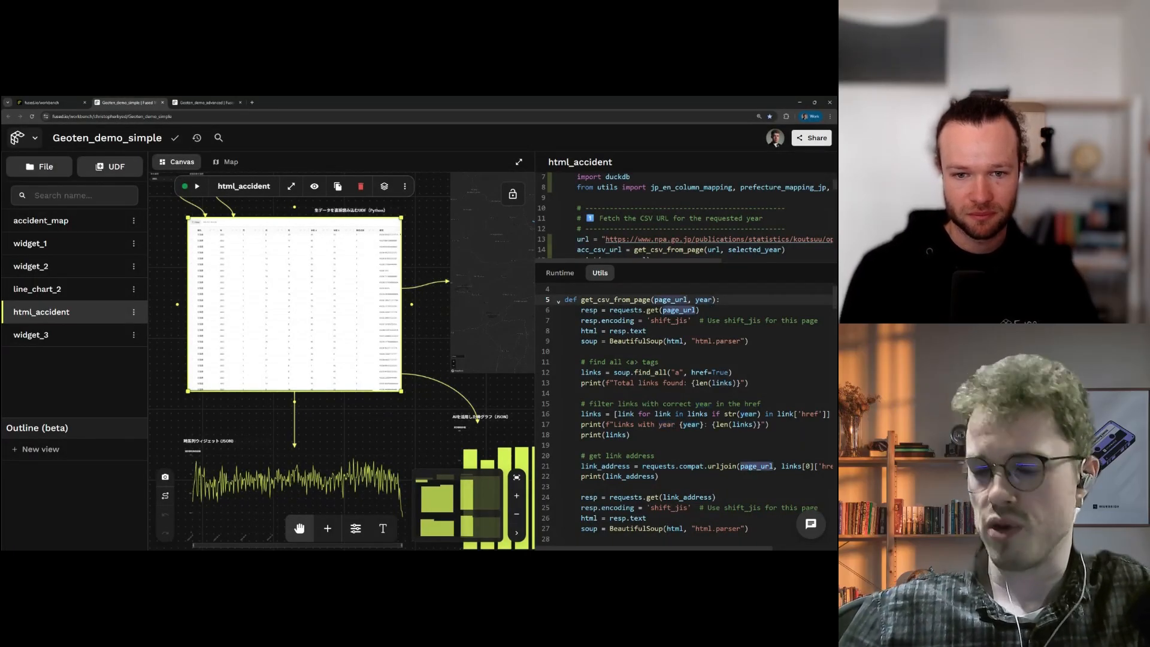
Step: Collapse the jp_en_column_mapping and jp_simple_column_mapping dictionaries in the code
scroll(685, 413, "down", 3)
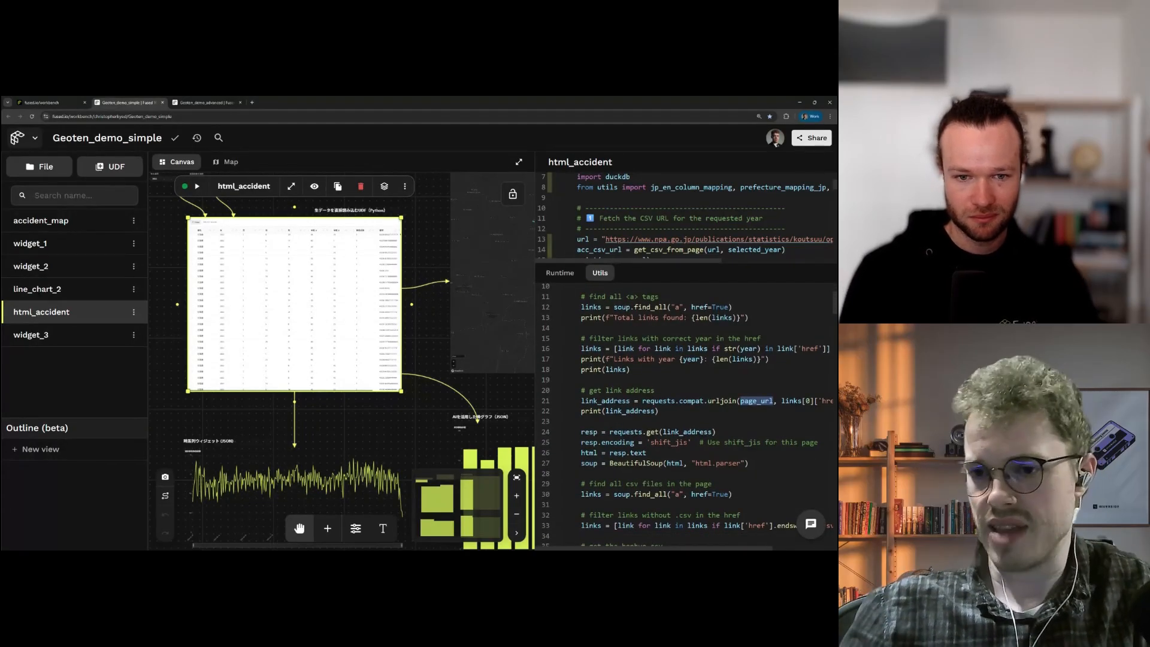
scroll(685, 413, "down", 10)
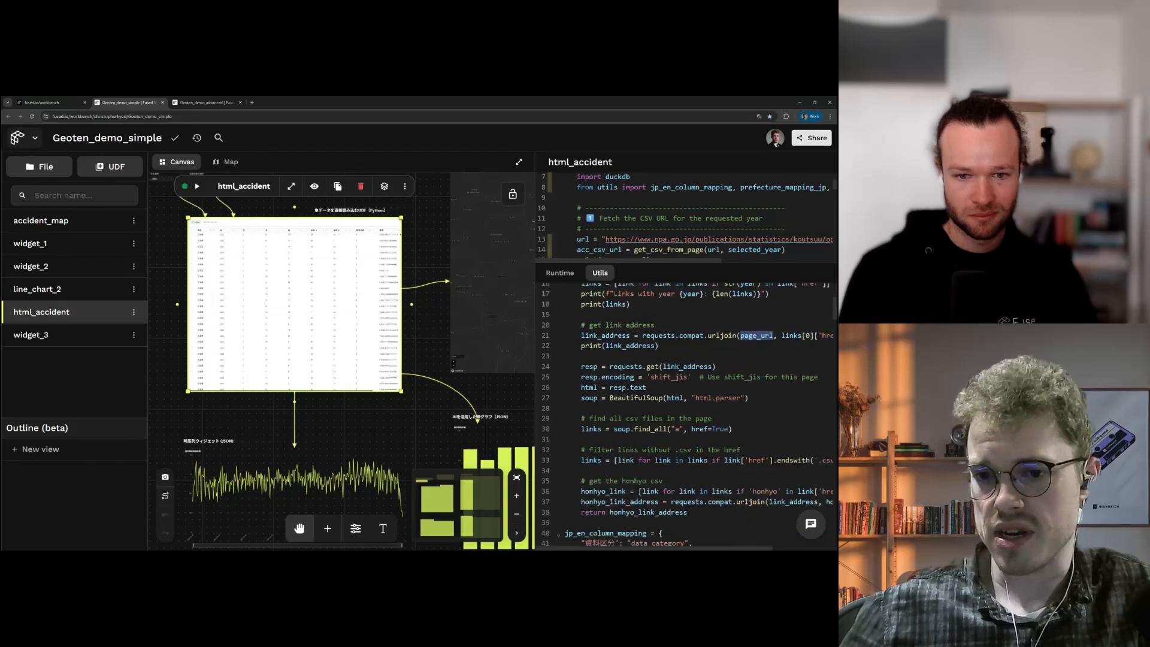
scroll(685, 413, "down", 5)
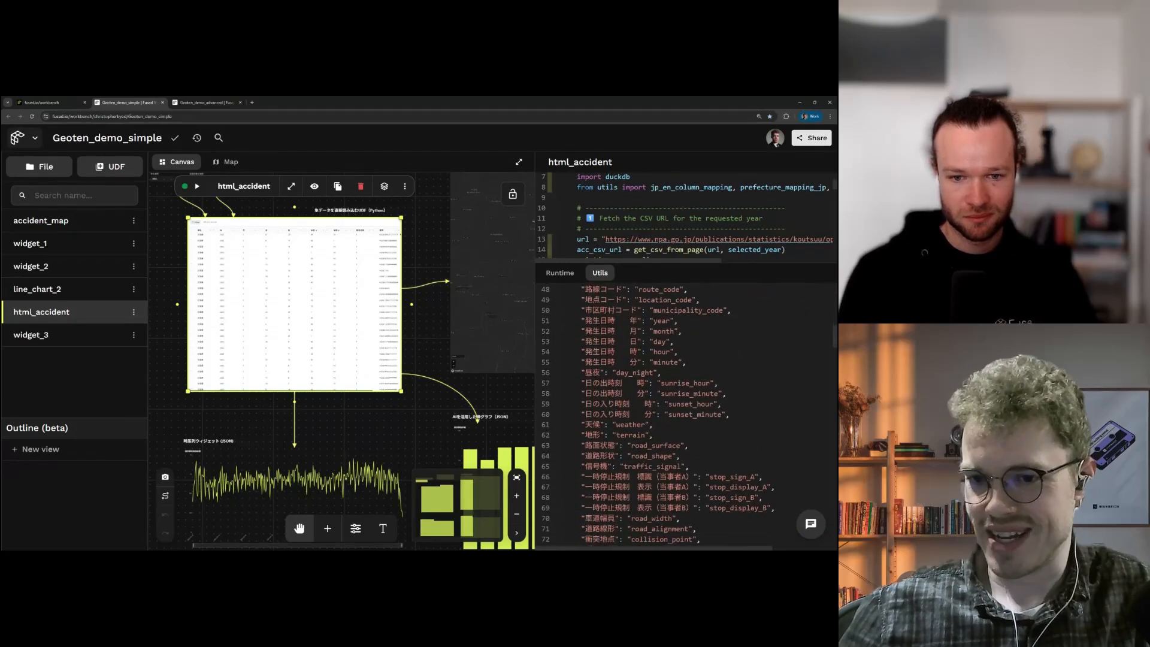
scroll(685, 413, "down", 9)
scroll(684, 414, "up", 14)
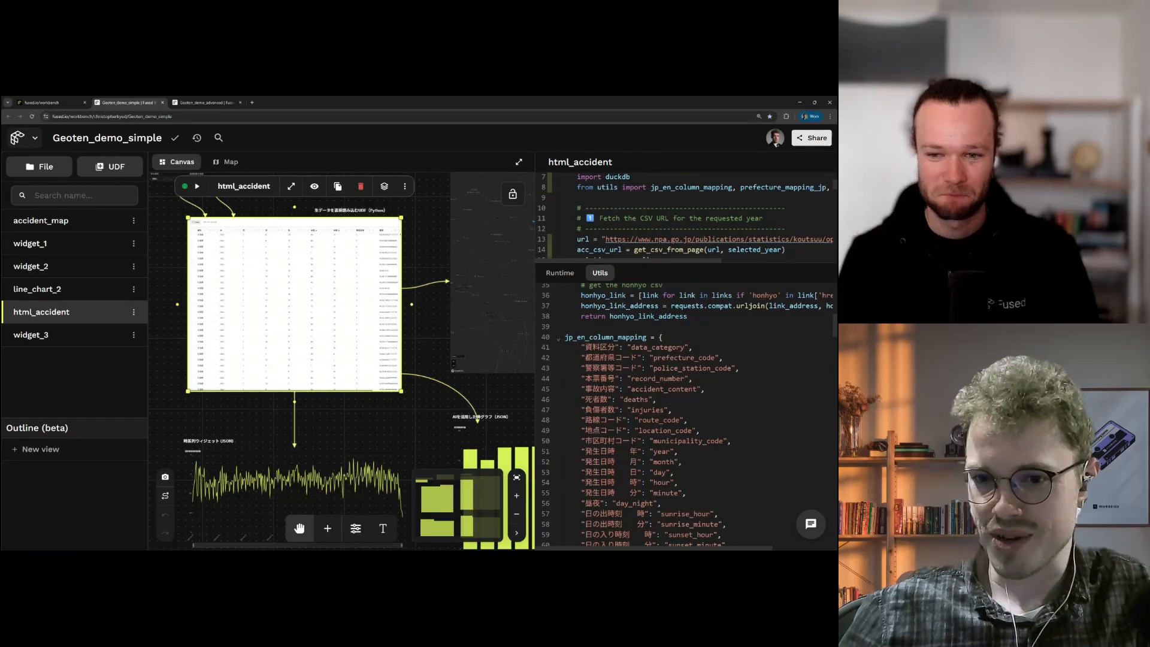
left_click(563, 338)
scroll(561, 340, "down", 20)
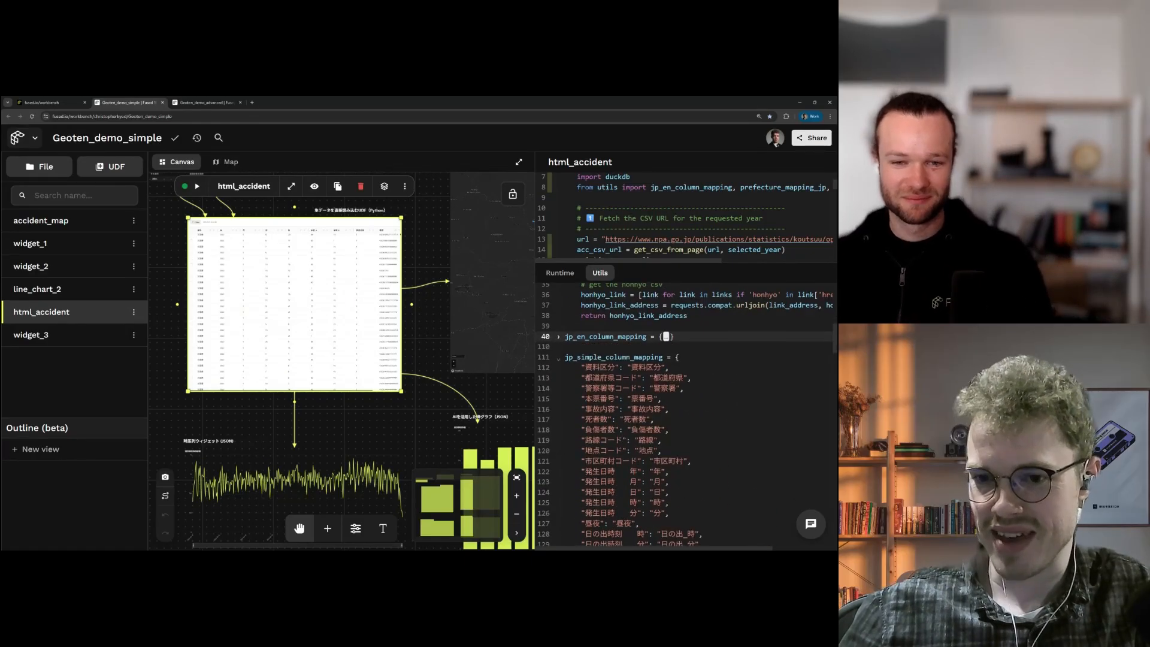
scroll(686, 413, "up", 20)
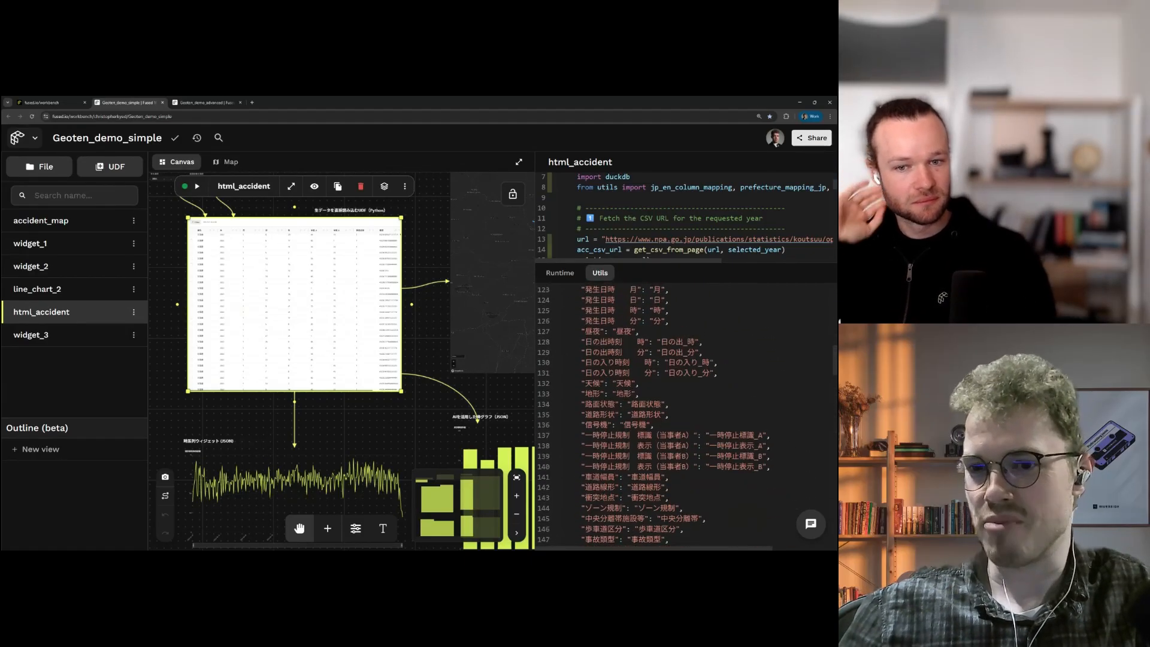
left_click(558, 456)
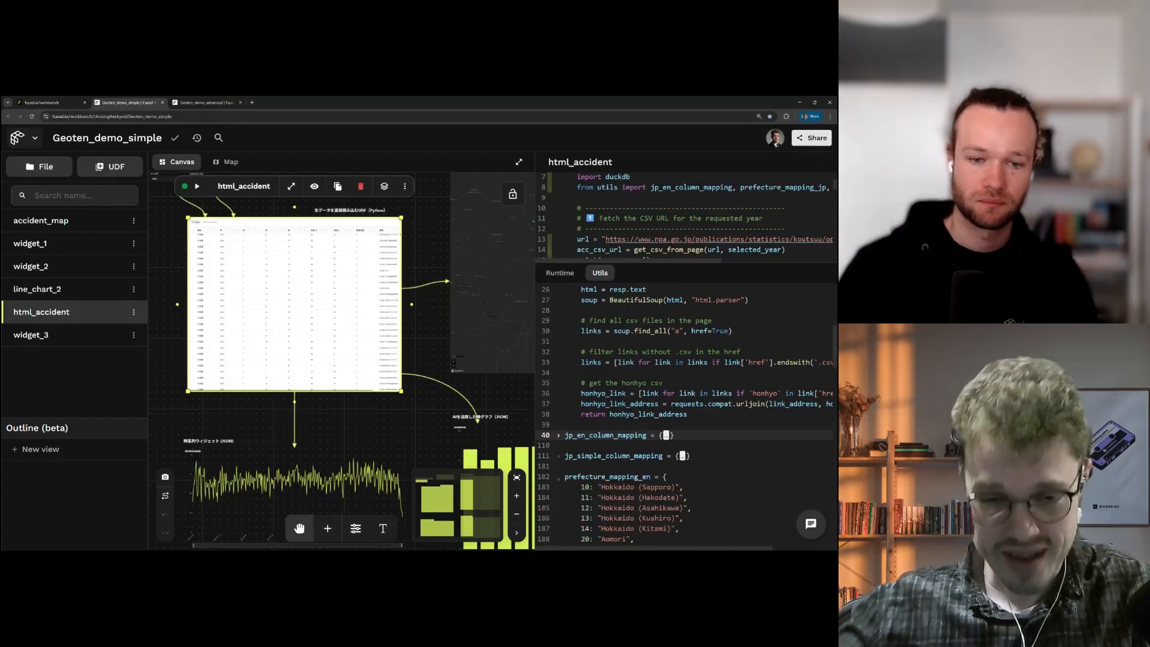
Step: Collapse prefecture_mapping_en and scroll down to the year and prefecture filter lines
scroll(686, 414, "down", 3)
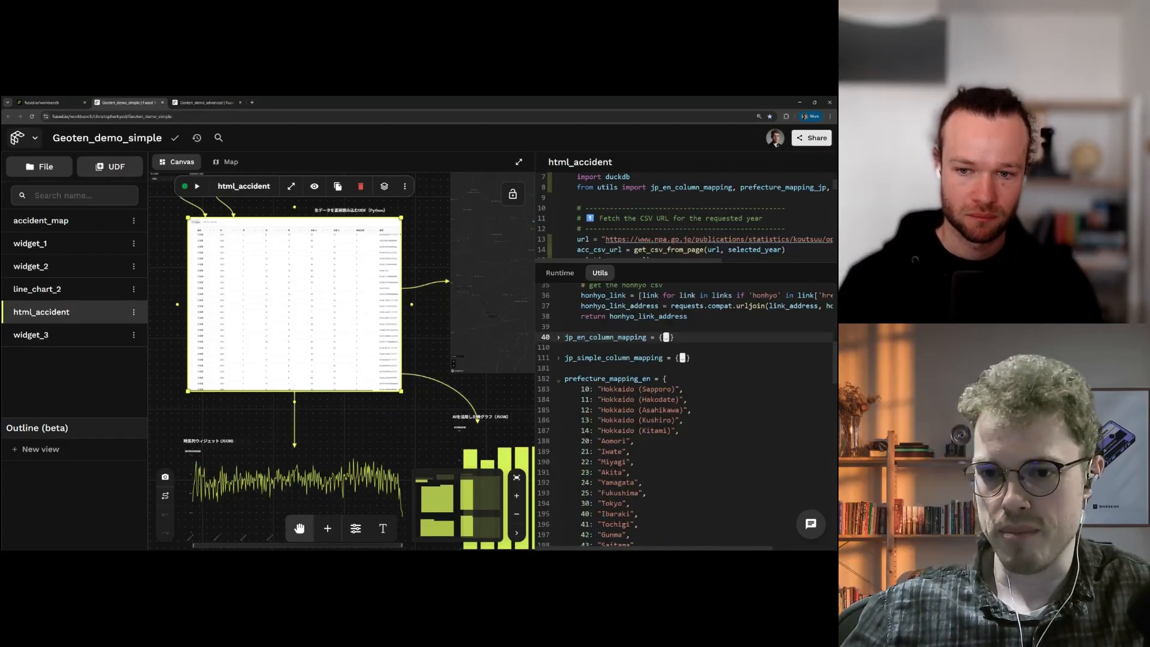
left_click(558, 380)
scroll(686, 384, "up", 5)
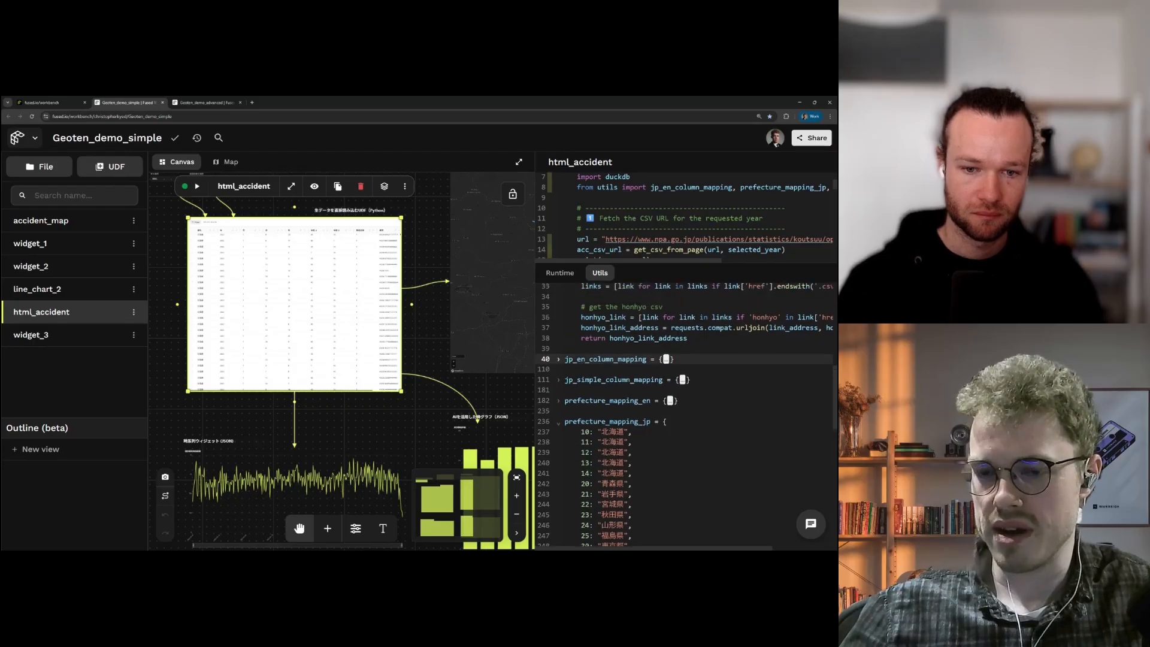
left_click_drag(686, 263, 686, 468)
scroll(686, 336, "down", 6)
scroll(686, 336, "down", 5)
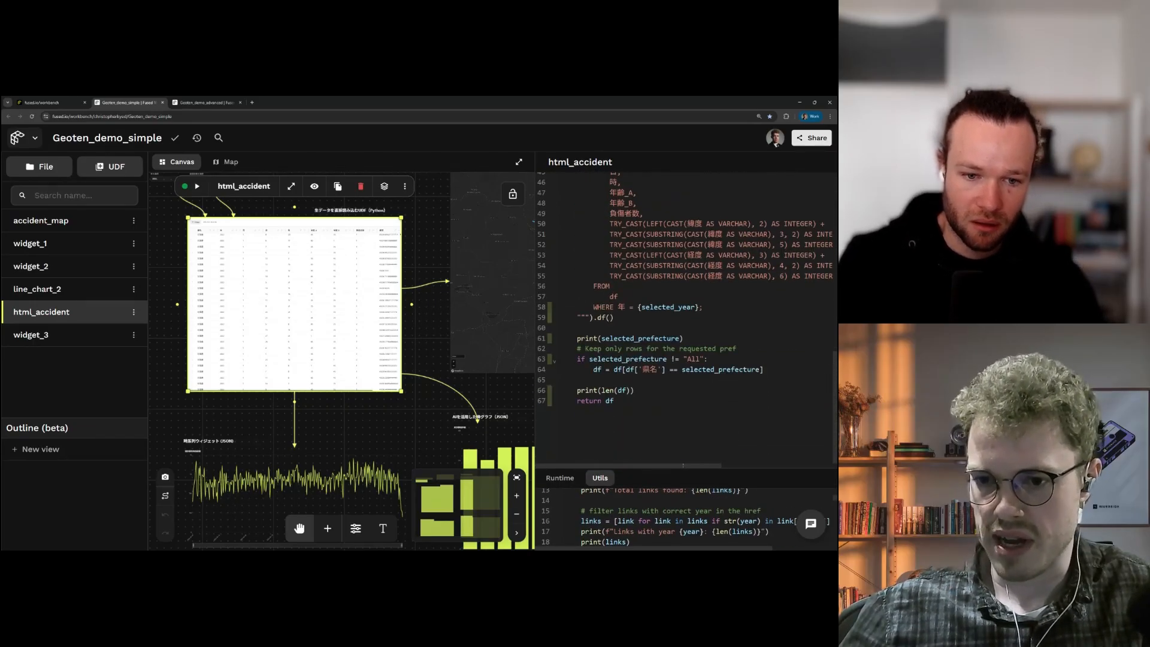
Step: Pan the canvas to widget_3's monthly bar chart and open its Widget Configuration
left_click_drag(687, 473, 687, 487)
scroll(686, 360, "up", 9)
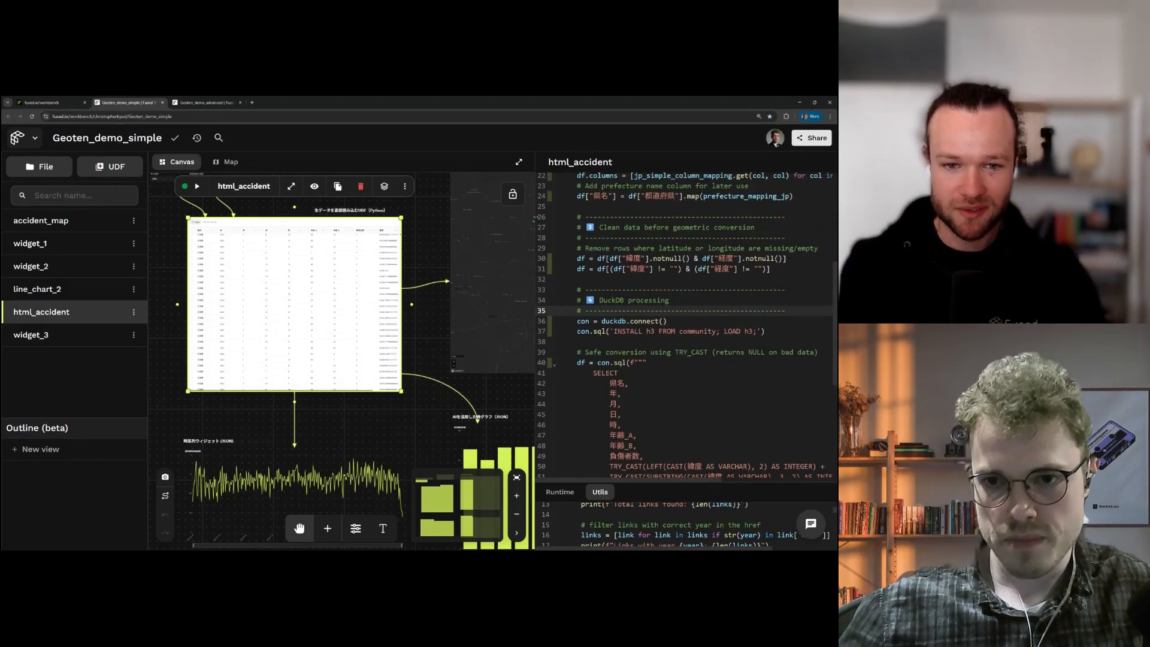
left_click_drag(536, 217, 674, 222)
scroll(635, 303, "down", 3)
left_click_drag(647, 308, 466, 306)
scroll(570, 401, "up", 1)
left_click_drag(570, 401, 606, 352)
left_click(555, 372)
scroll(608, 379, "up", 2)
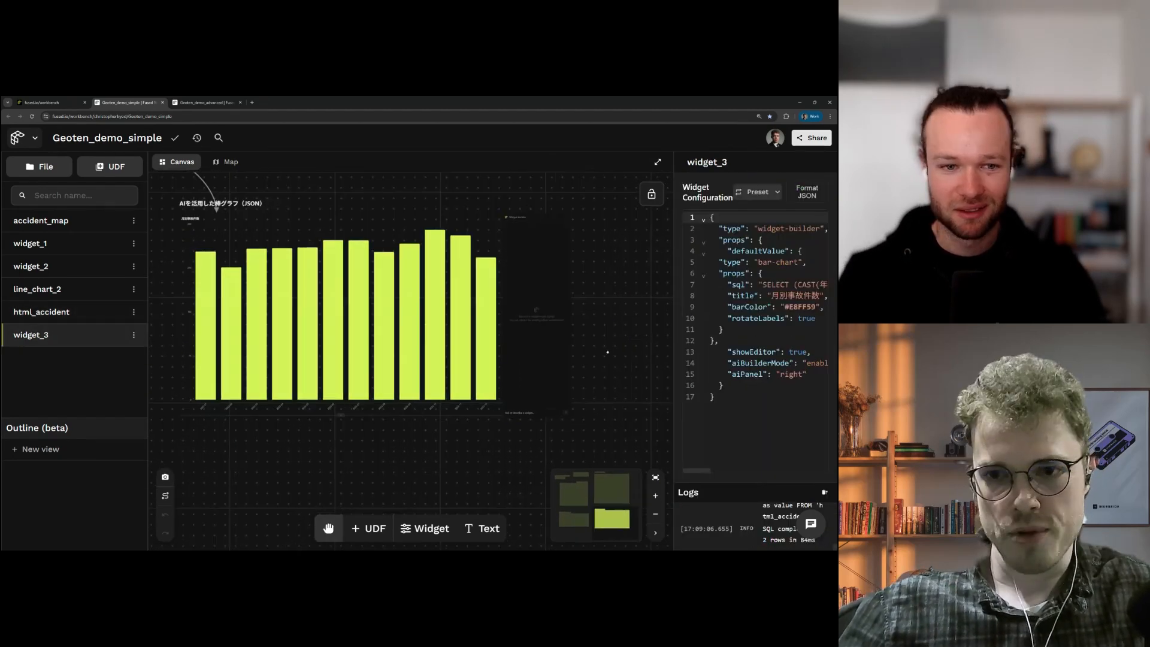
Step: Select the widget_3 bar chart and ask its AI chat to 'Show data from the summer months'
left_click(512, 407)
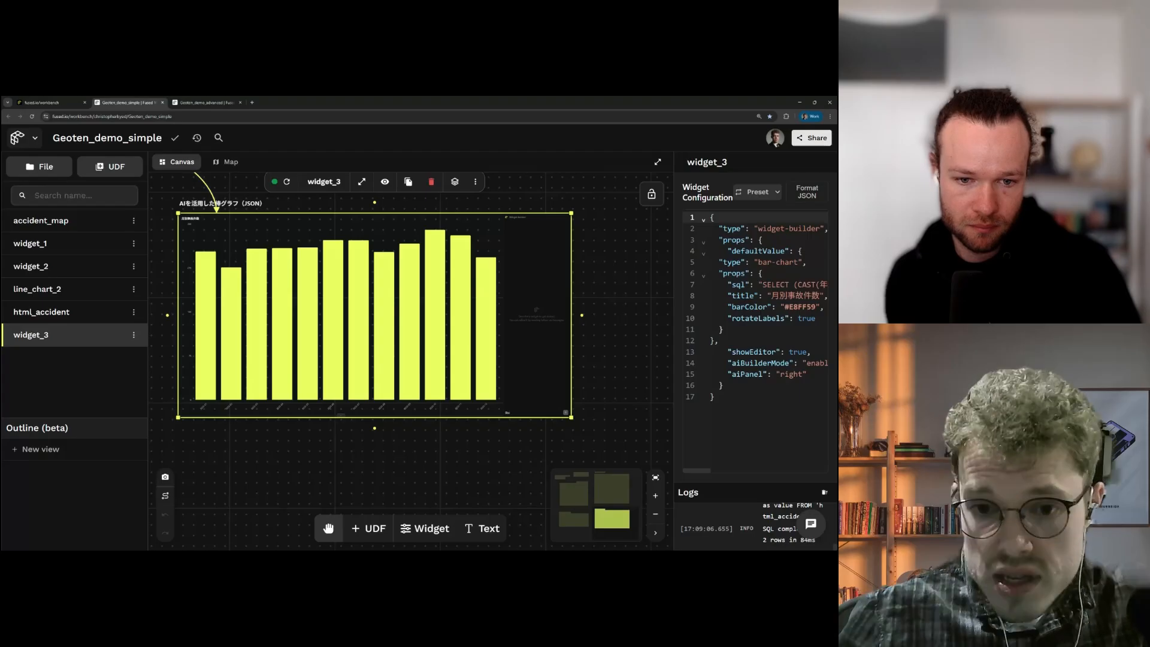
scroll(515, 353, "up", 3)
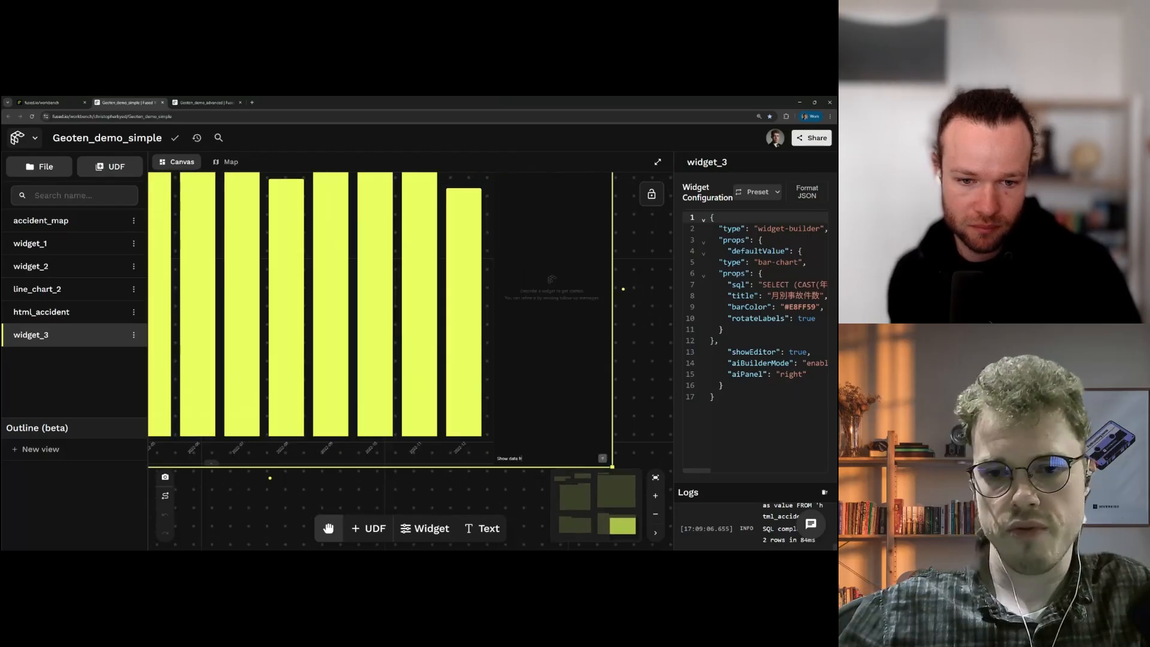
type("om the summer months")
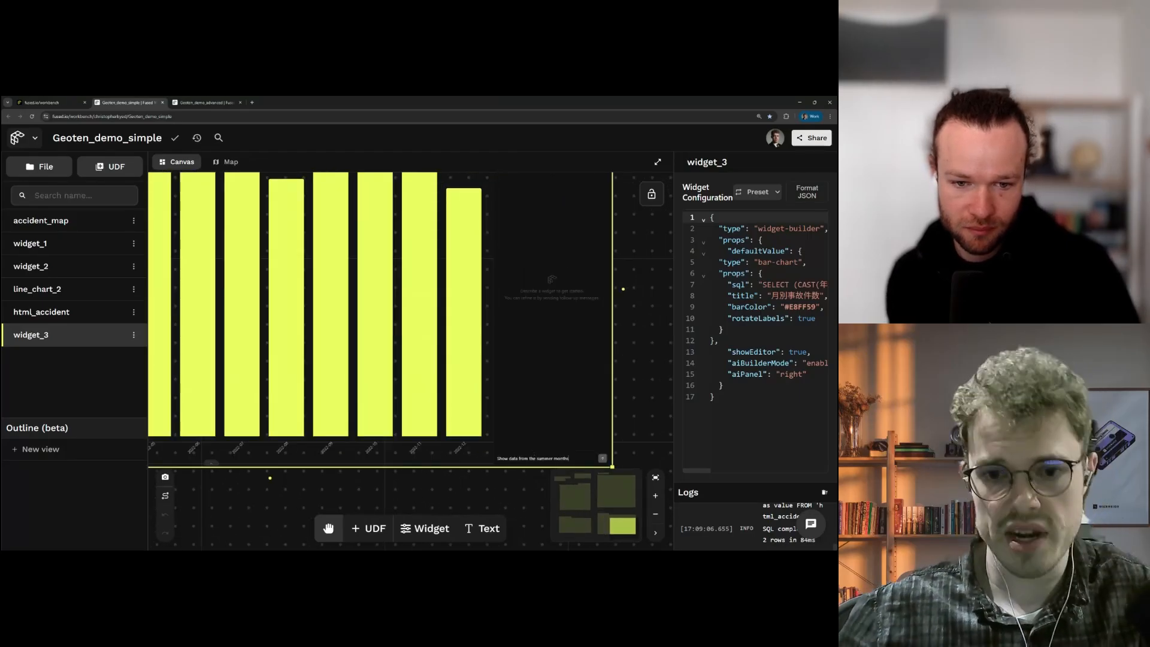
left_click_drag(453, 486, 572, 475)
scroll(393, 471, "down", 2)
left_click_drag(393, 470, 490, 486)
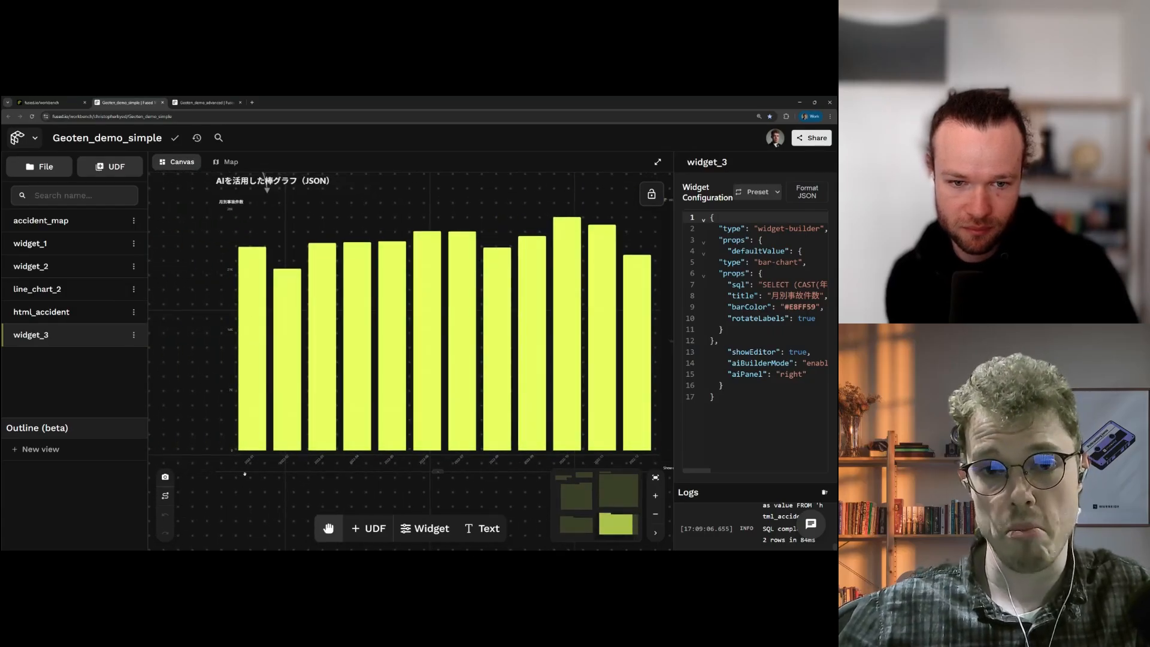
left_click_drag(469, 483, 321, 468)
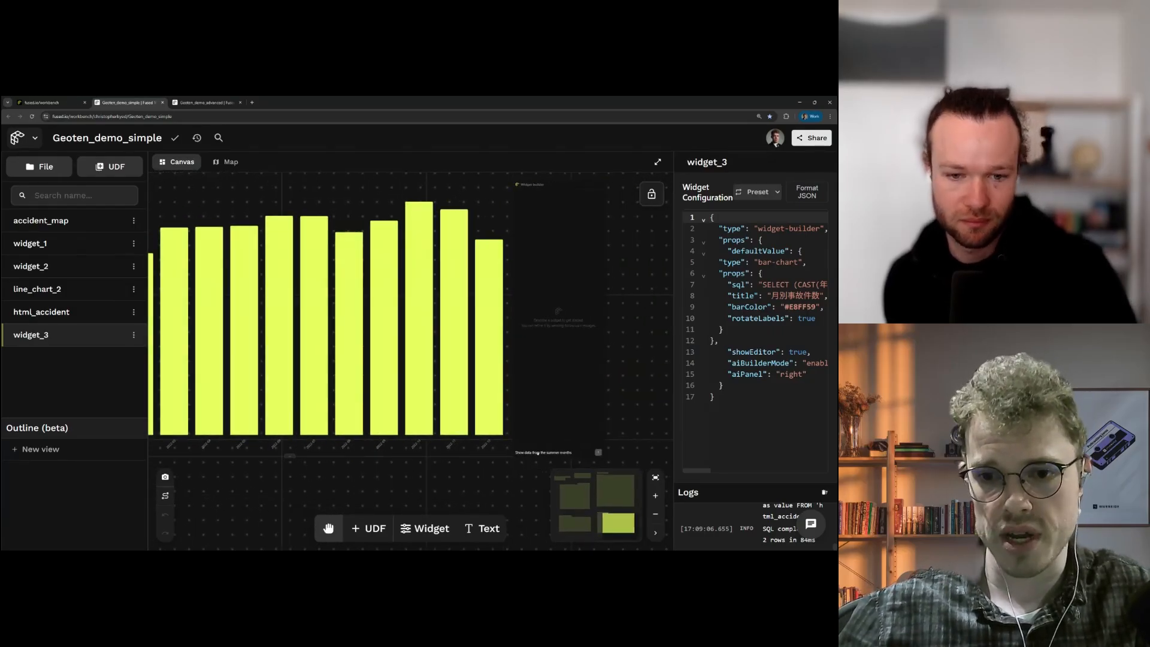
Step: Reselect widget_3 and watch its bar chart narrow to the three summer months
left_click(528, 313)
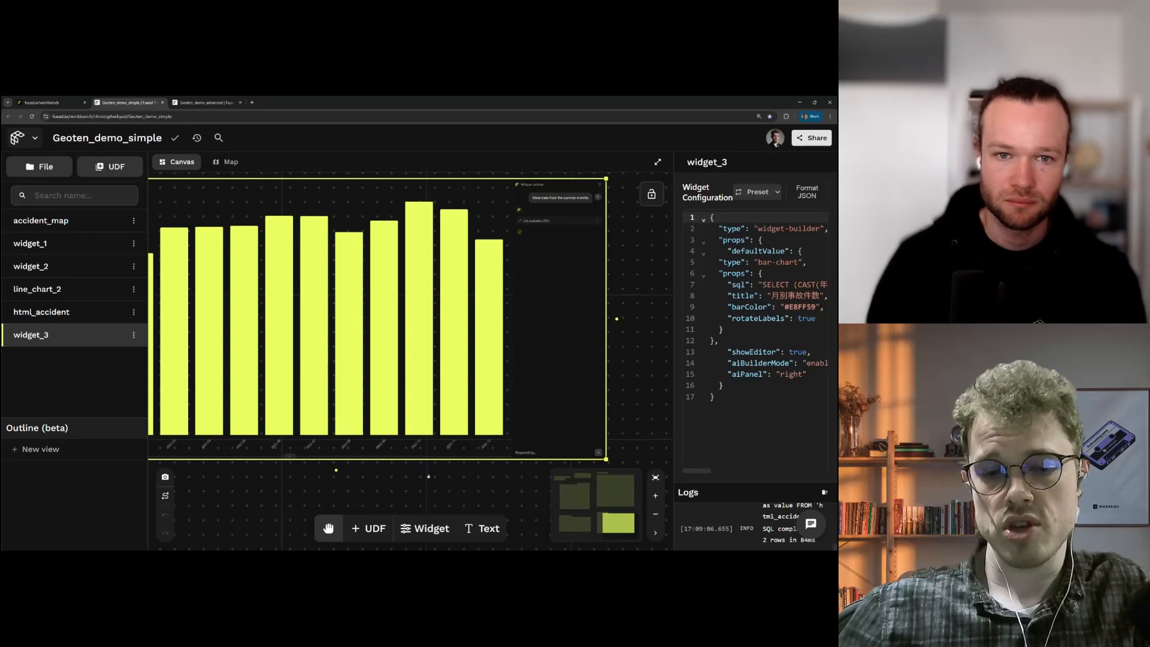
left_click_drag(392, 480, 455, 476)
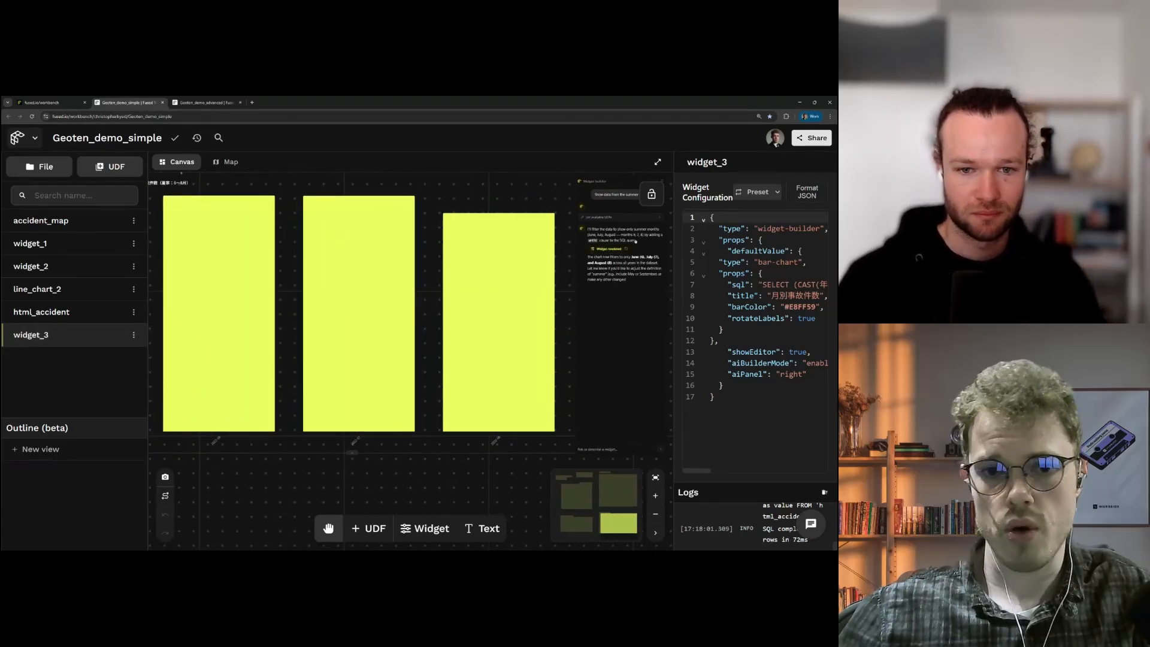
left_click_drag(370, 464, 397, 470)
scroll(434, 473, "down", 1)
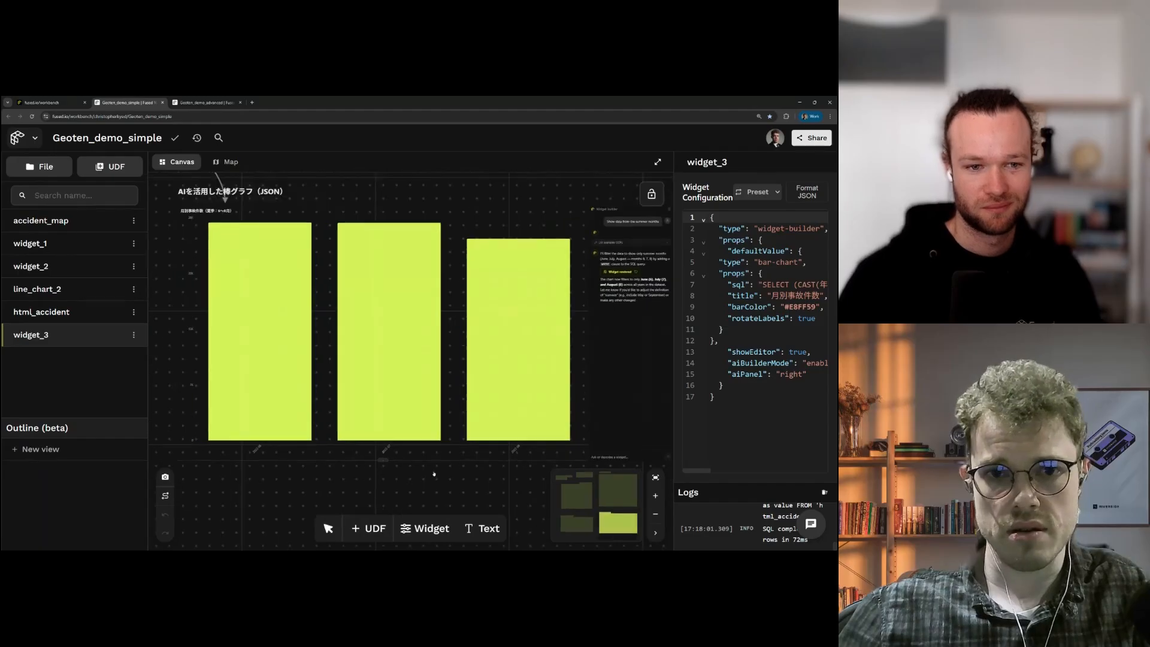
left_click_drag(246, 303, 224, 305)
Step: Send widget_3's AI a follow-up asking for winter-month accident counts by age
left_click(225, 306)
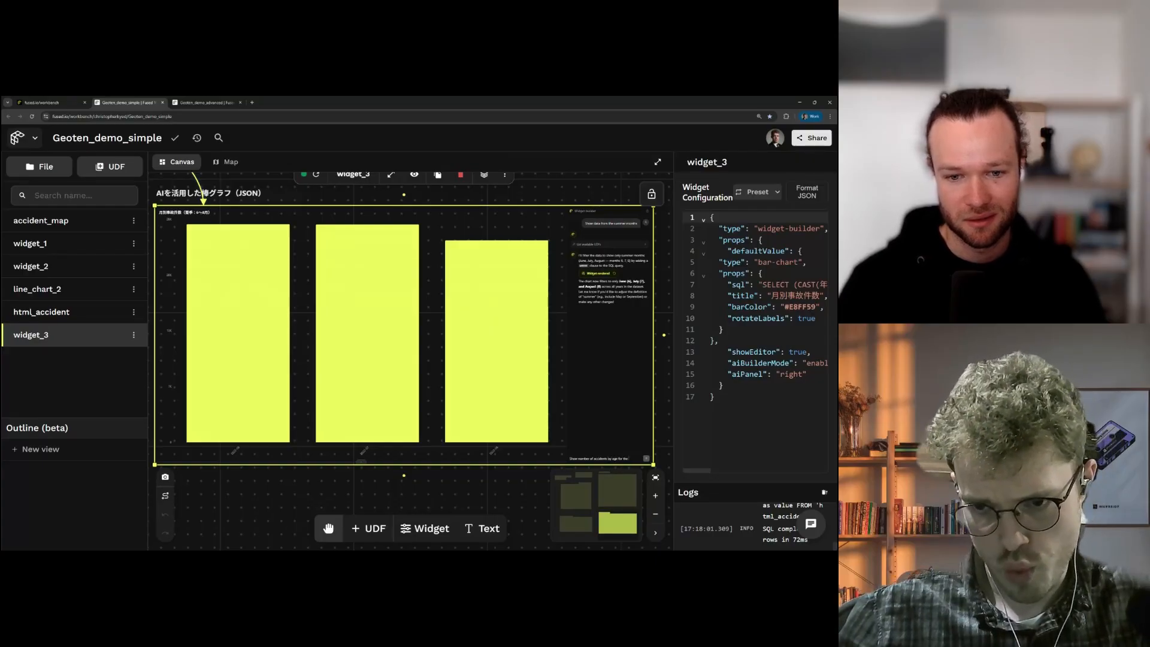
key("Return")
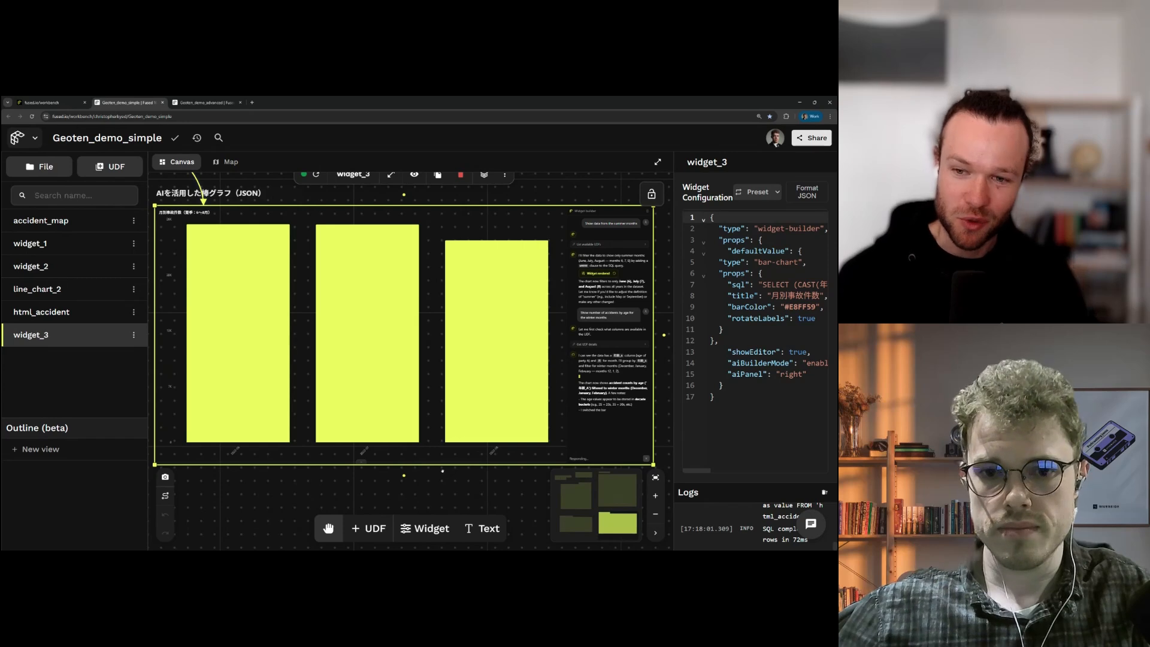
scroll(465, 467, "down", 1)
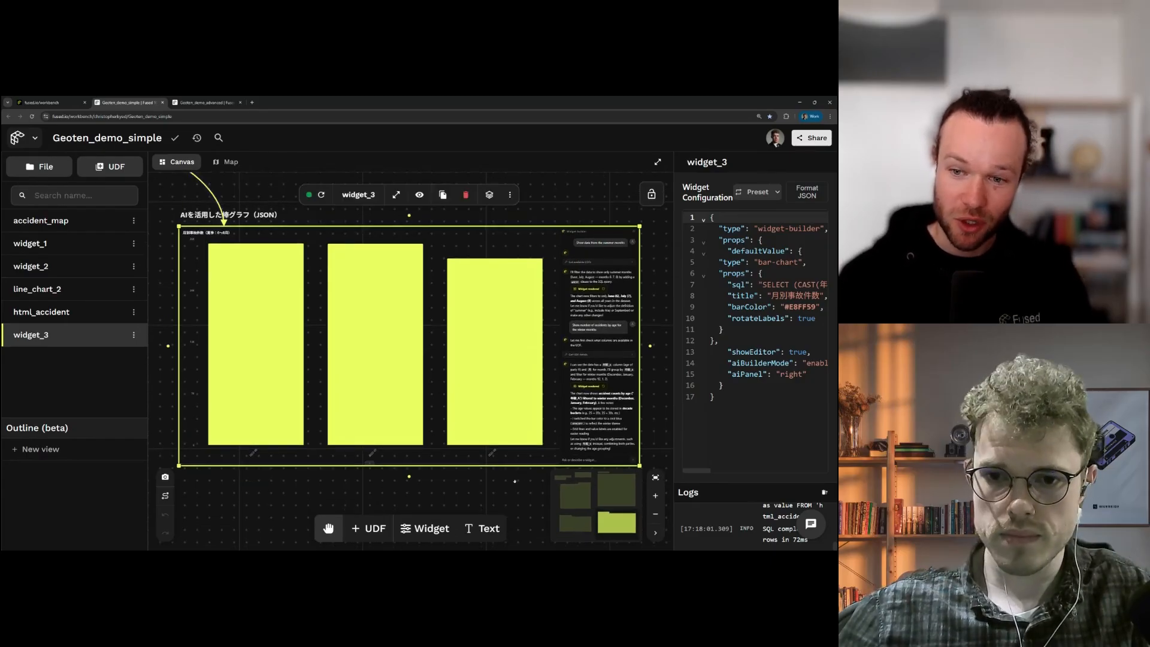
left_click_drag(520, 481, 502, 456)
Step: Select widget_3, start reverting to an earlier rendered version, then cancel the revert
scroll(571, 419, "down", 1)
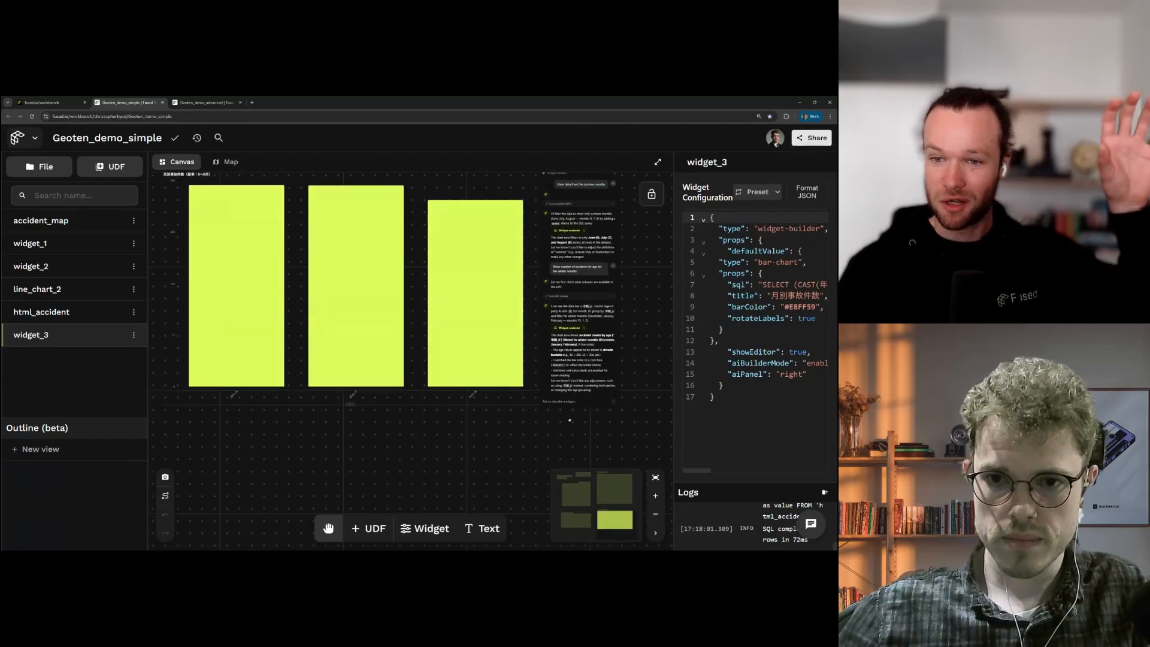
scroll(570, 419, "up", 1)
left_click(570, 419)
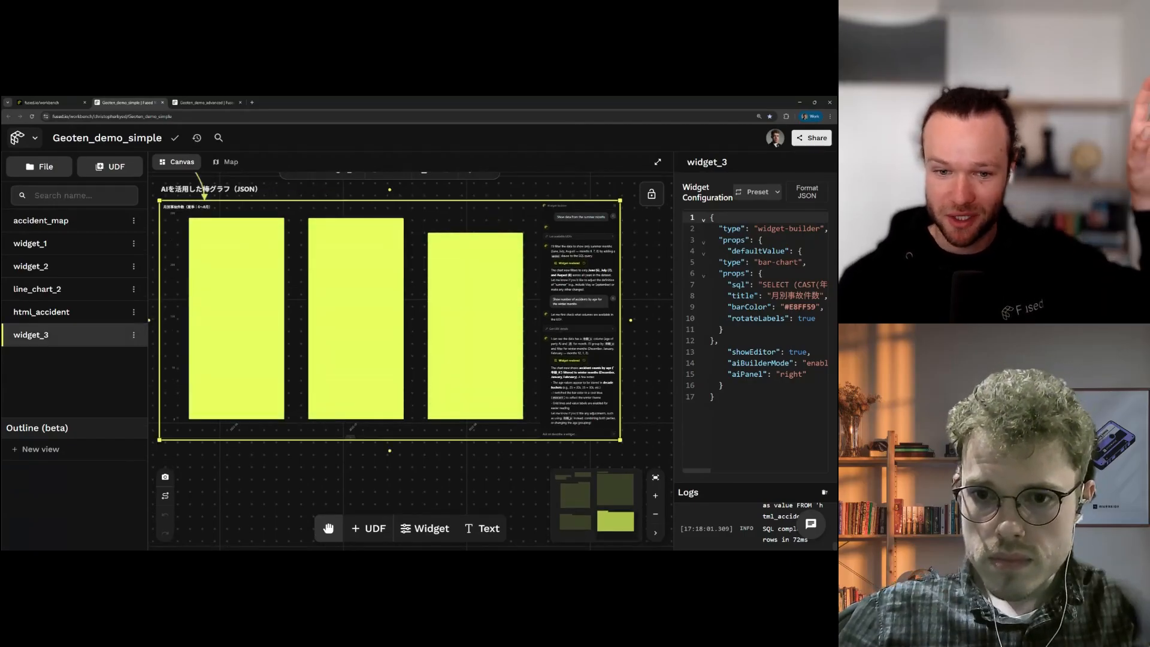
left_click(584, 361)
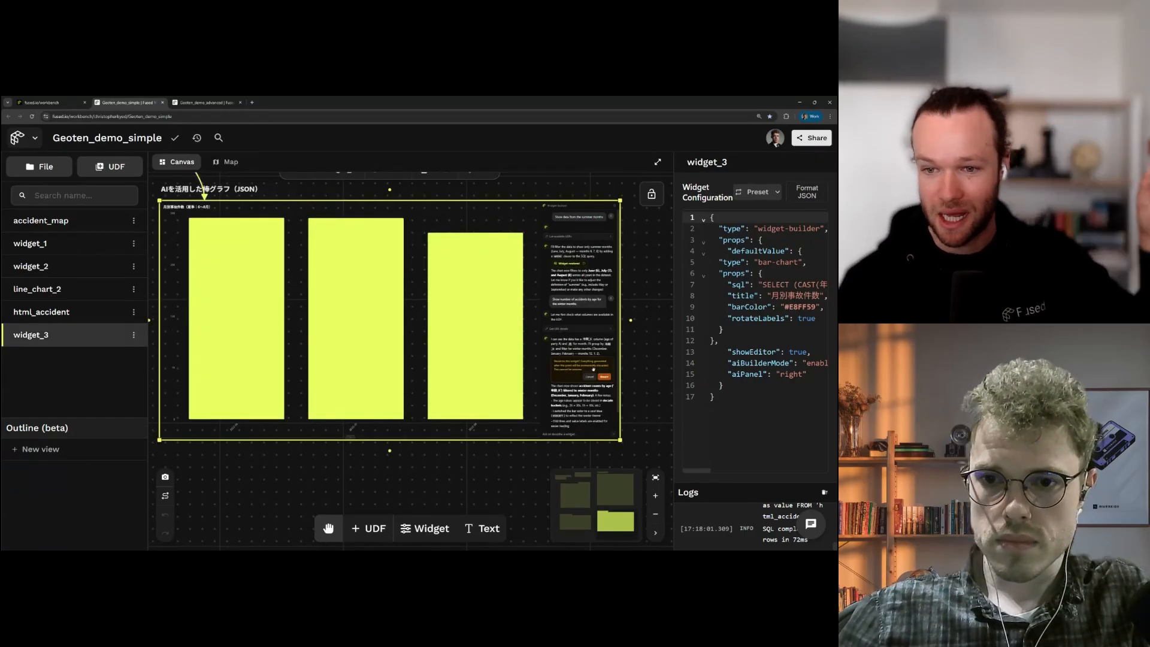
left_click(599, 378)
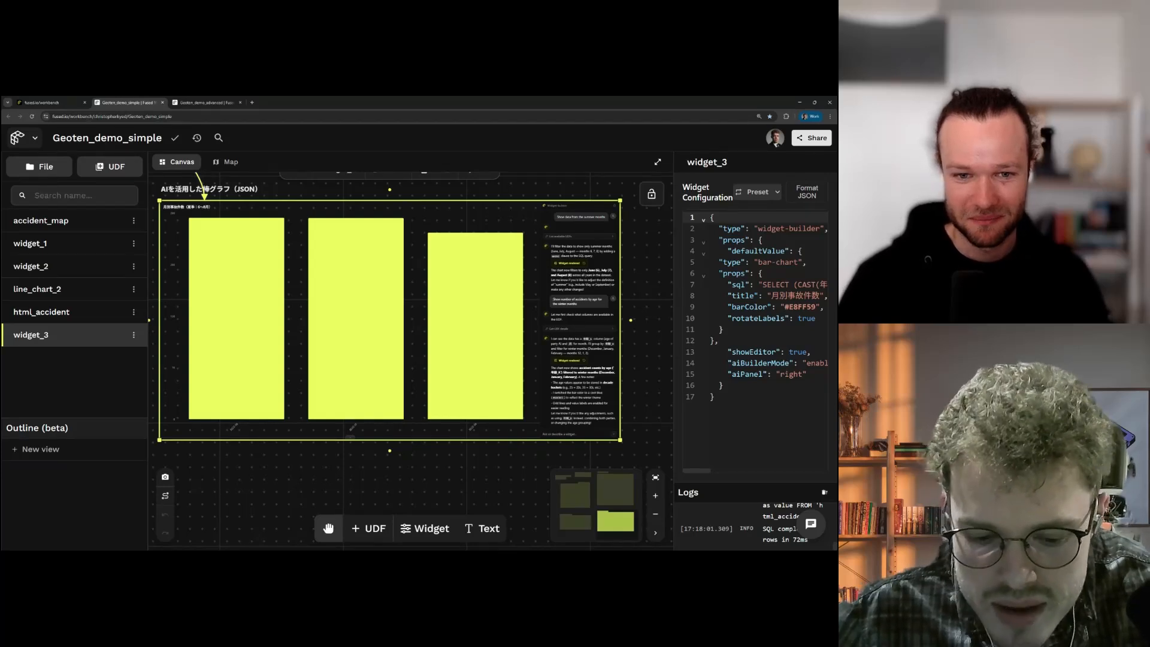
Step: Ask widget_3's AI to 'make a slider that allows us to select month'
type("make a slider for months")
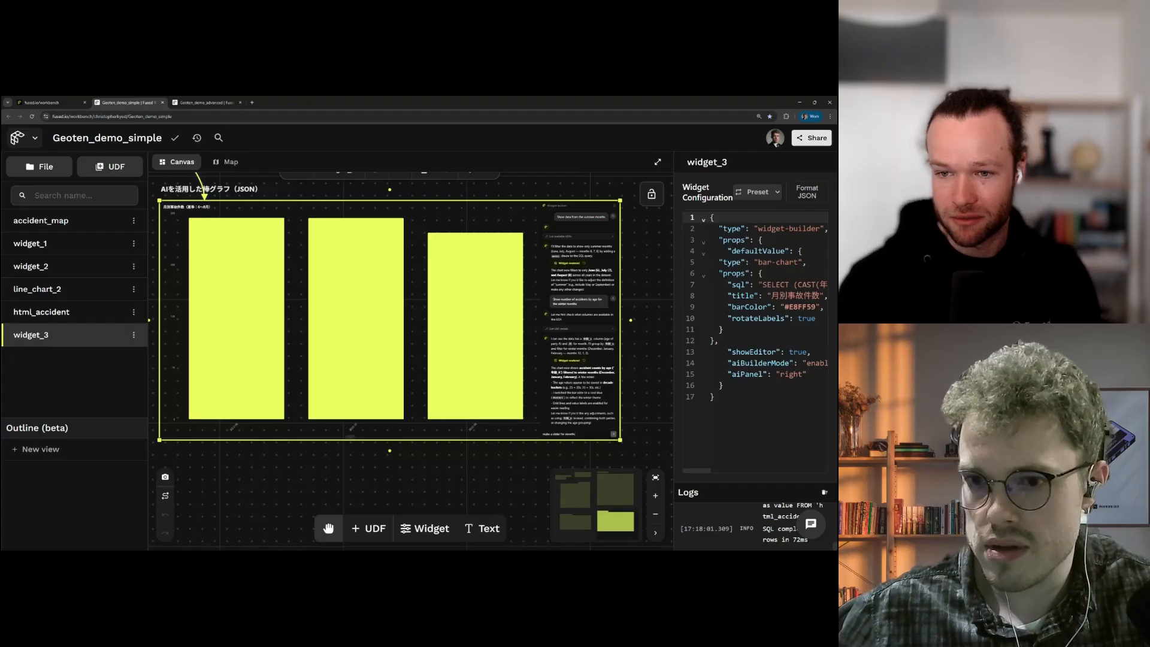
key("BackSpace")
key("BackSpace")
key("BackSpace")
key("BackSpace")
key("BackSpace")
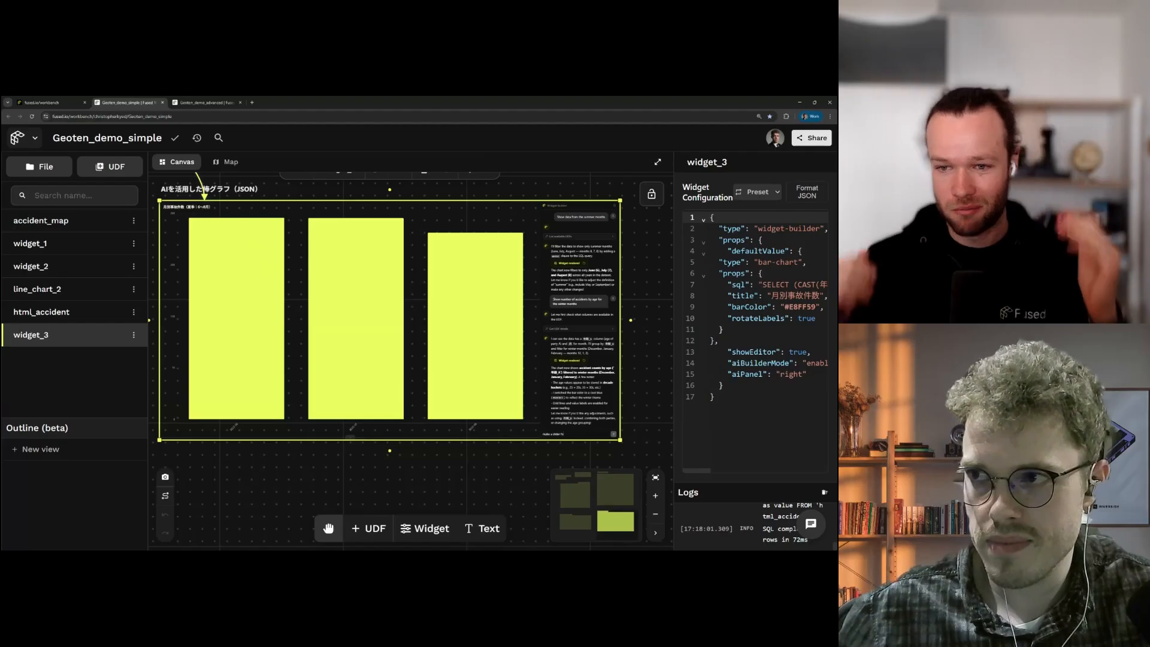
key("BackSpace")
key("BackSpace")
key("BackSpace")
type("that al")
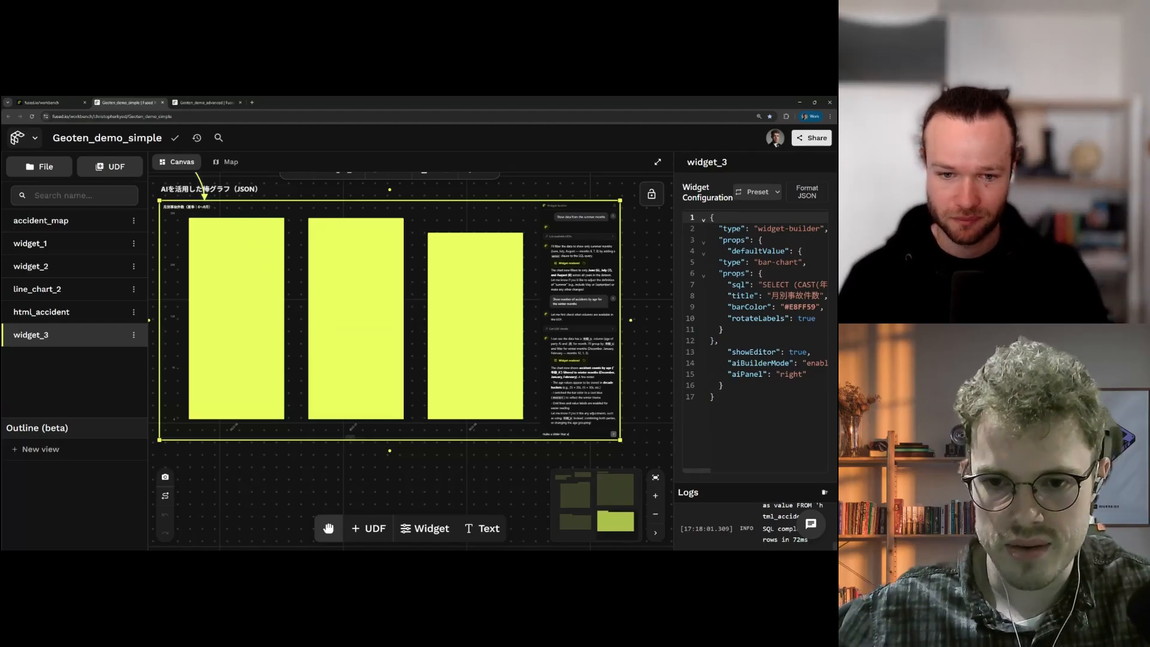
type("lows us to select month")
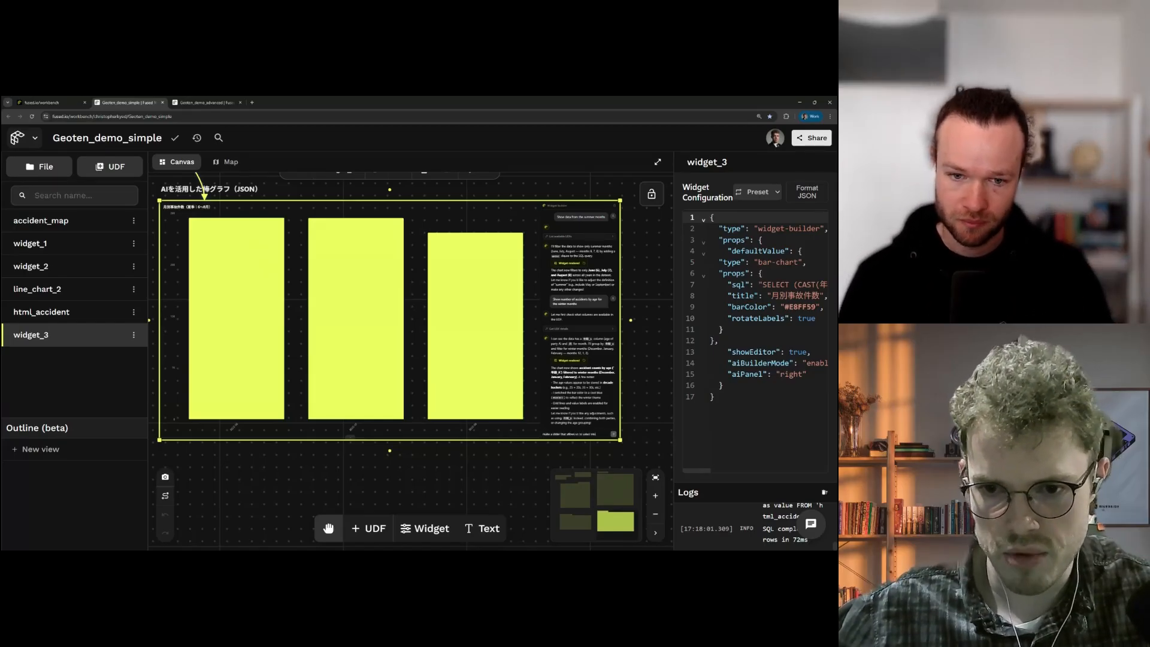
key("Return")
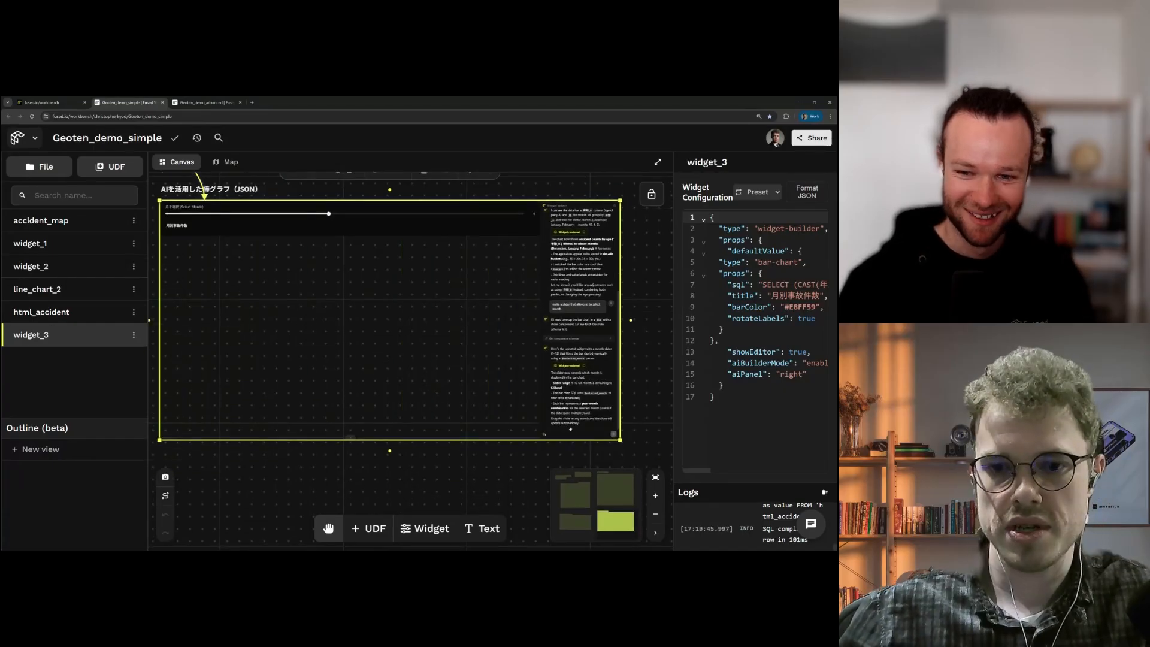
Step: Send 'try again', expand the JSON editor, and refresh widget_3 to restore the twelve-month chart
type("agian")
key("Return")
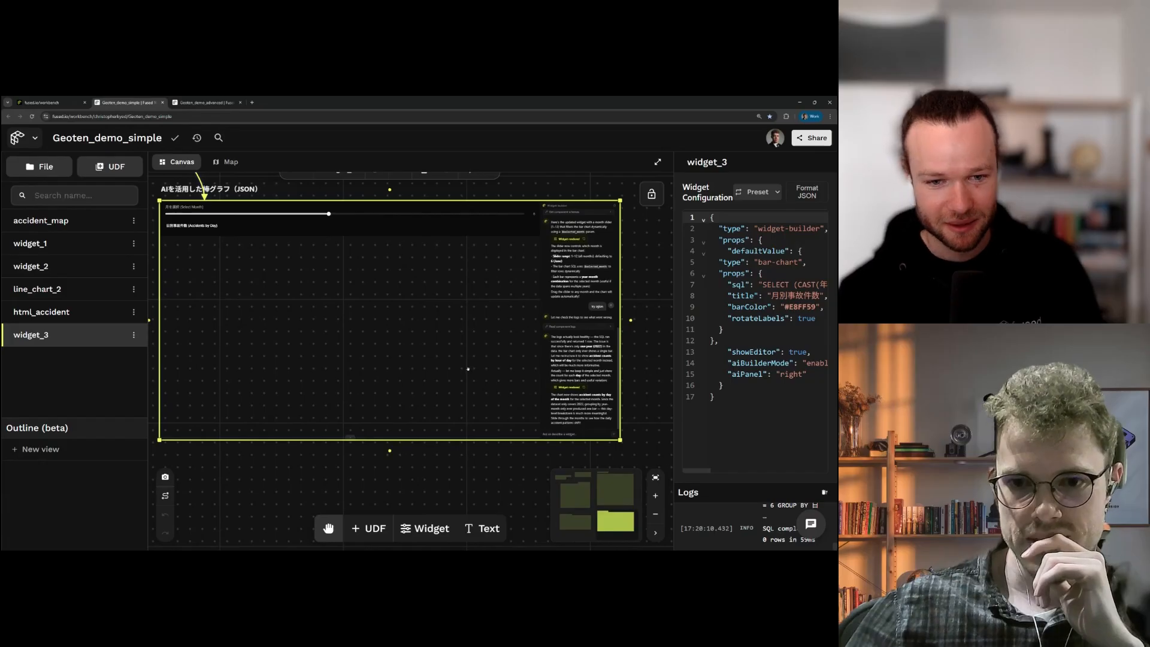
left_click(349, 437)
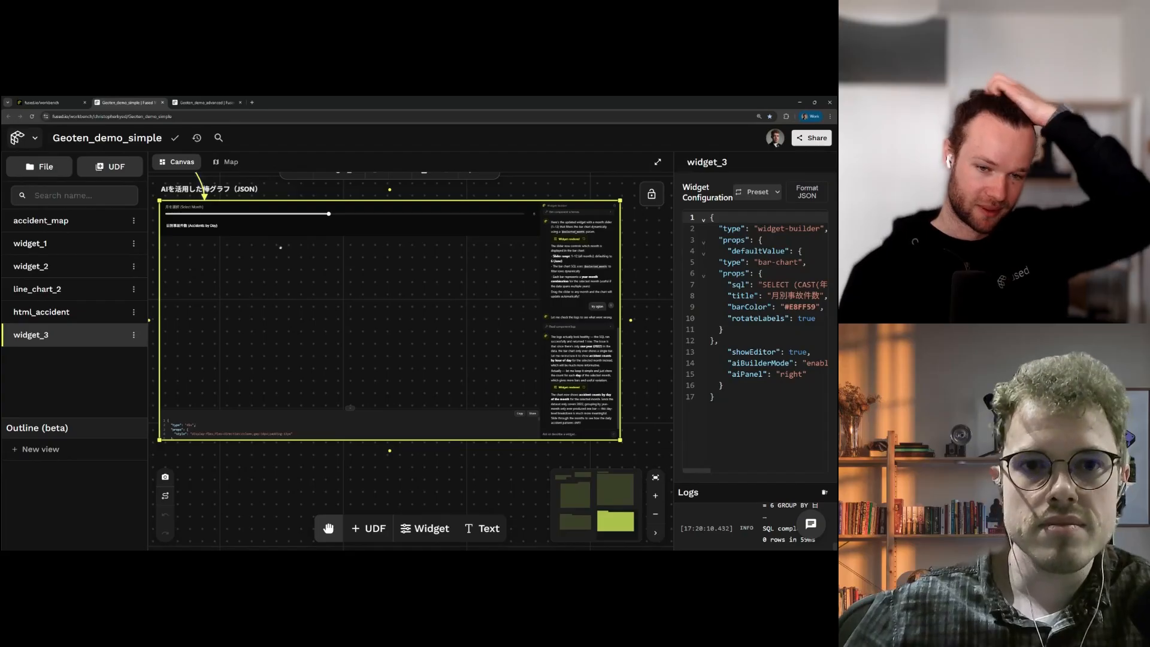
scroll(280, 247, "up", 3)
left_click(302, 234)
scroll(545, 408, "down", 3)
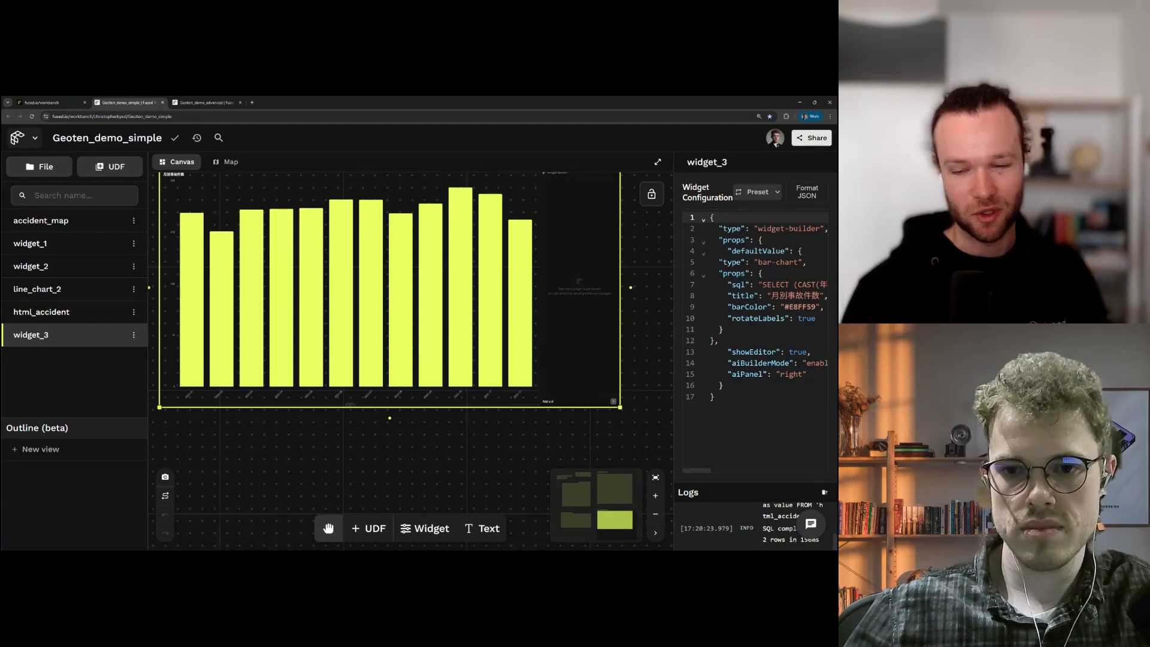
scroll(389, 299, "up", 1)
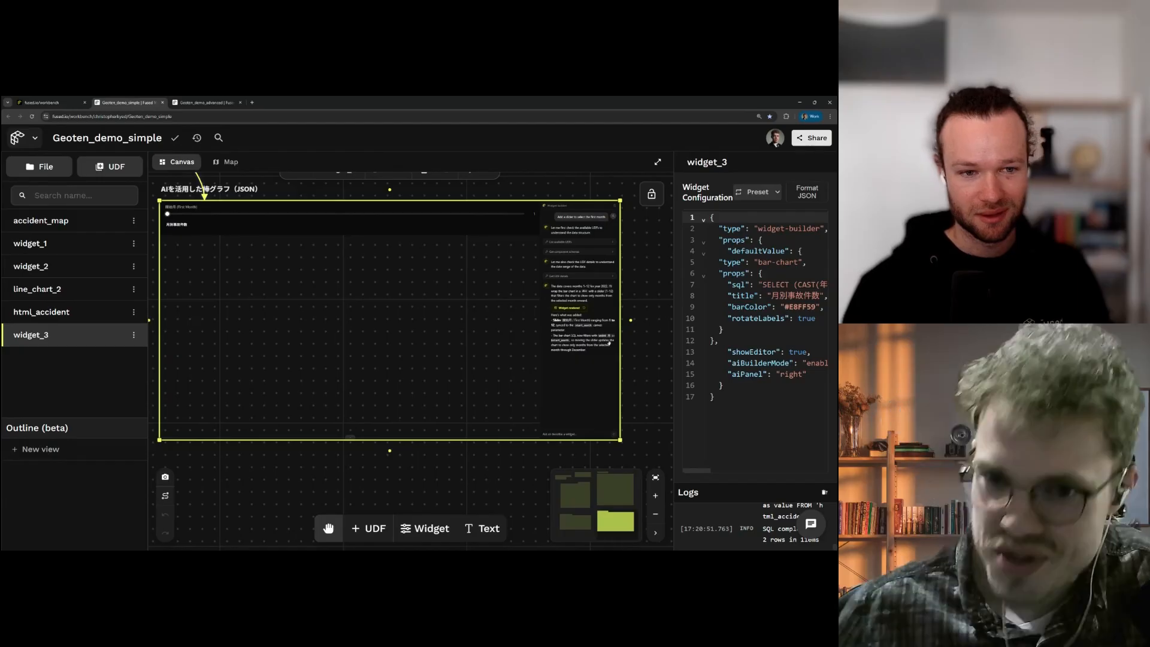
scroll(522, 459, "up", 1)
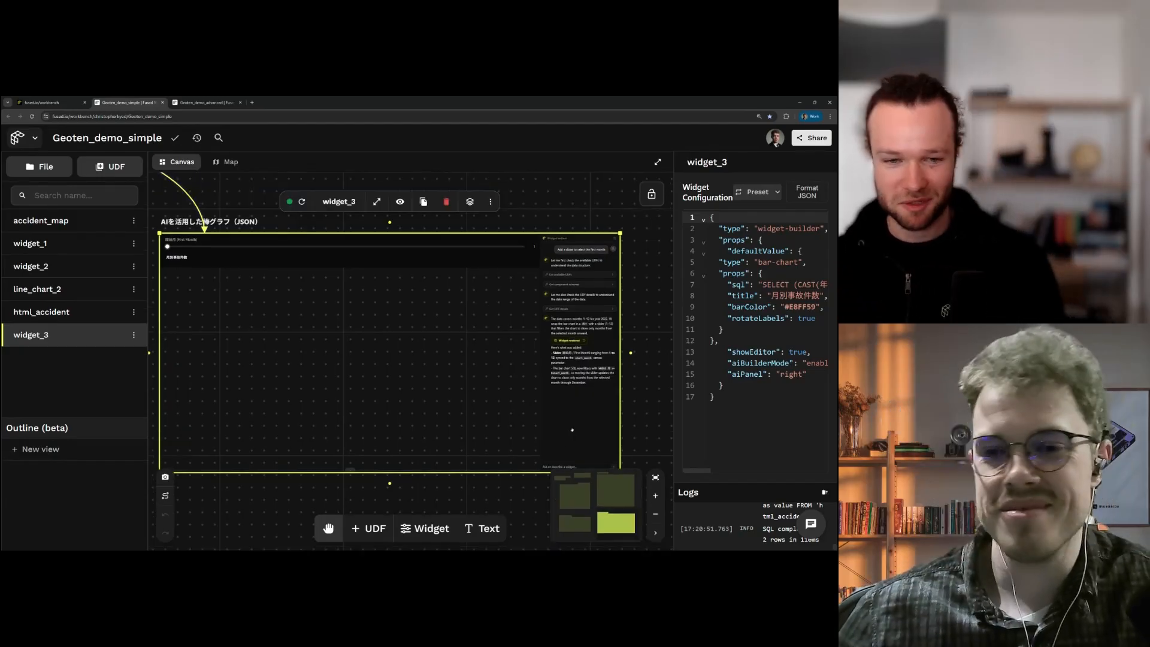
scroll(520, 458, "down", 4)
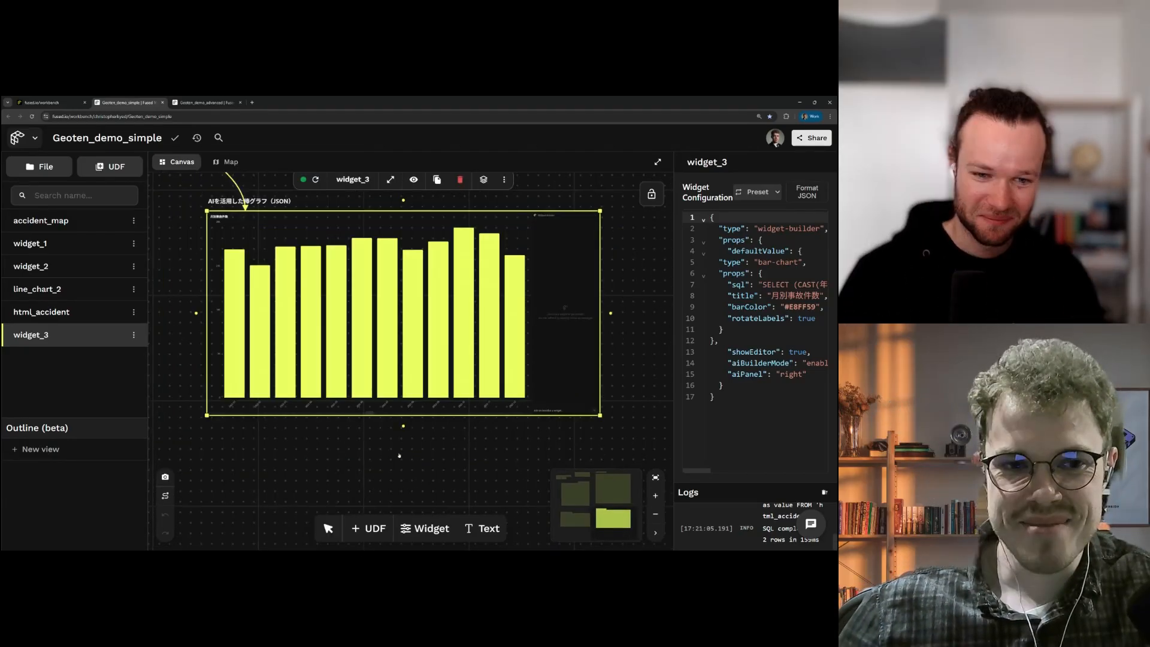
left_click_drag(318, 462, 465, 463)
scroll(465, 463, "down", 1)
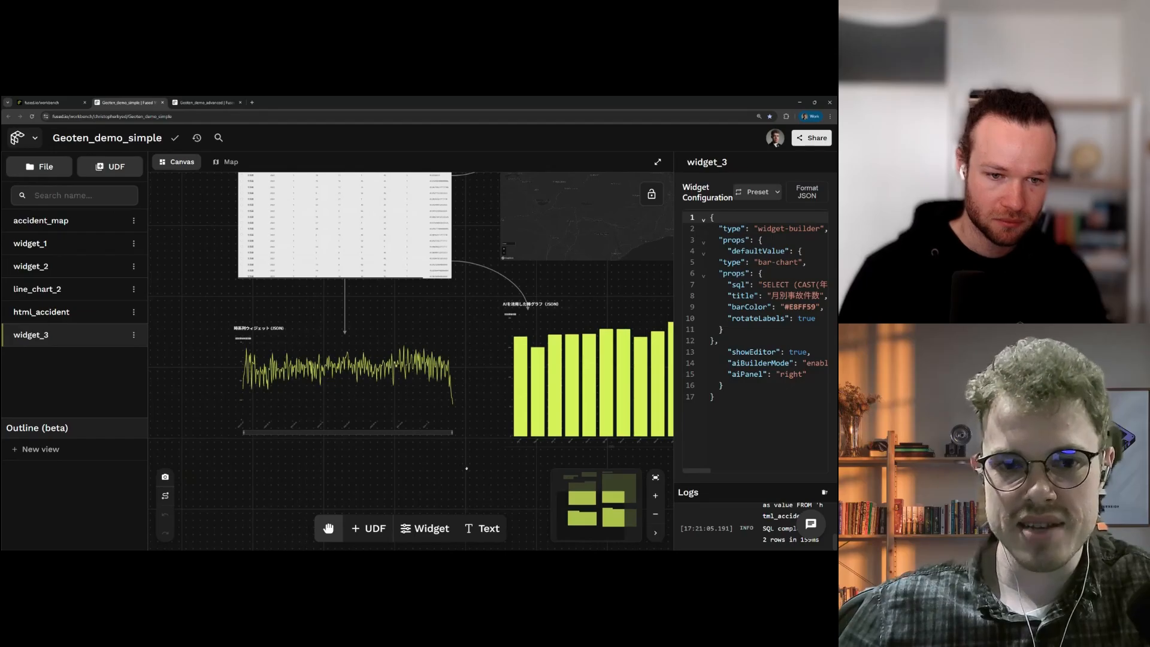
Step: Select line_chart_2 and narrow its date brush to a shorter window, shifted later in time
left_click(411, 413)
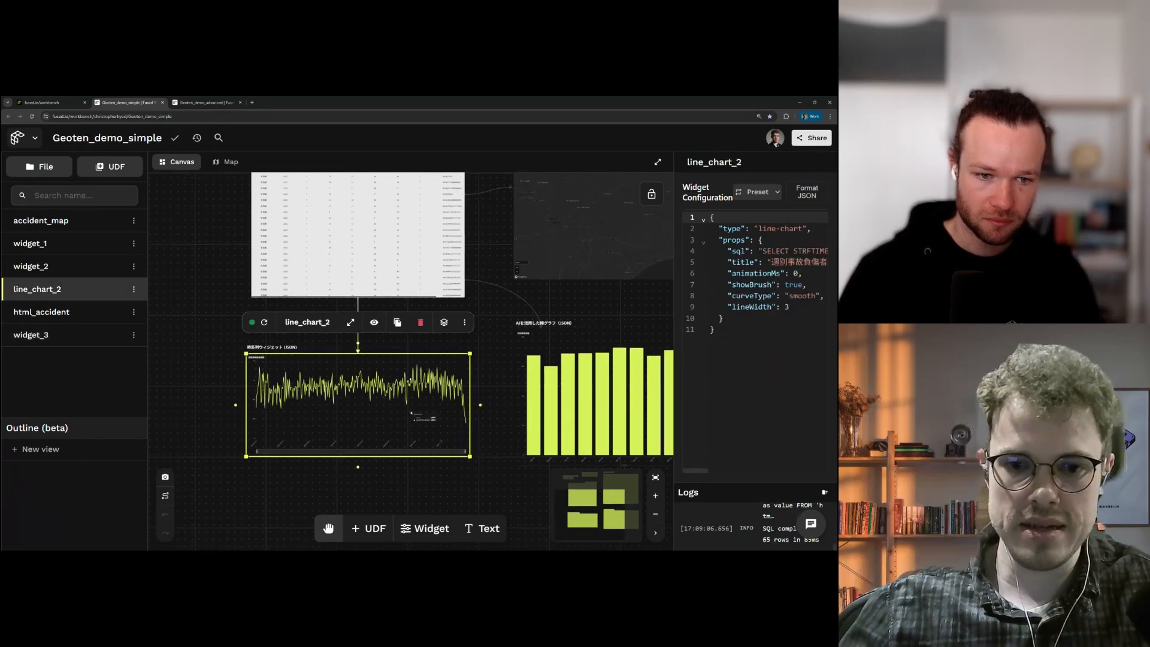
scroll(411, 413, "up", 3)
scroll(426, 413, "left", 2)
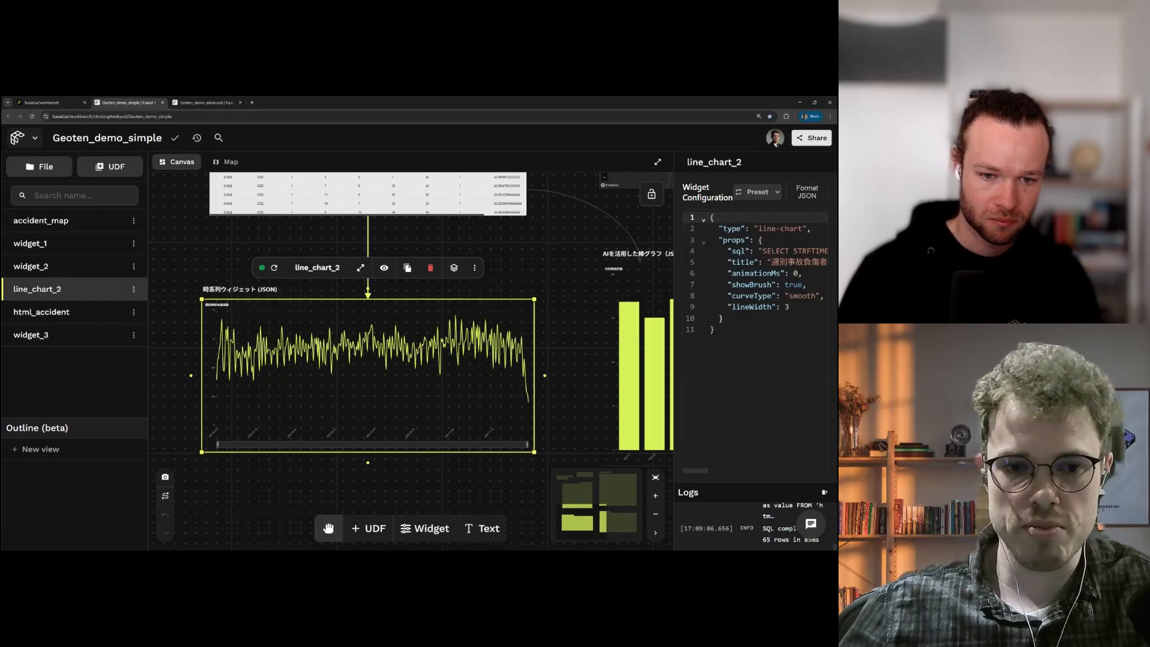
left_click_drag(527, 445, 415, 444)
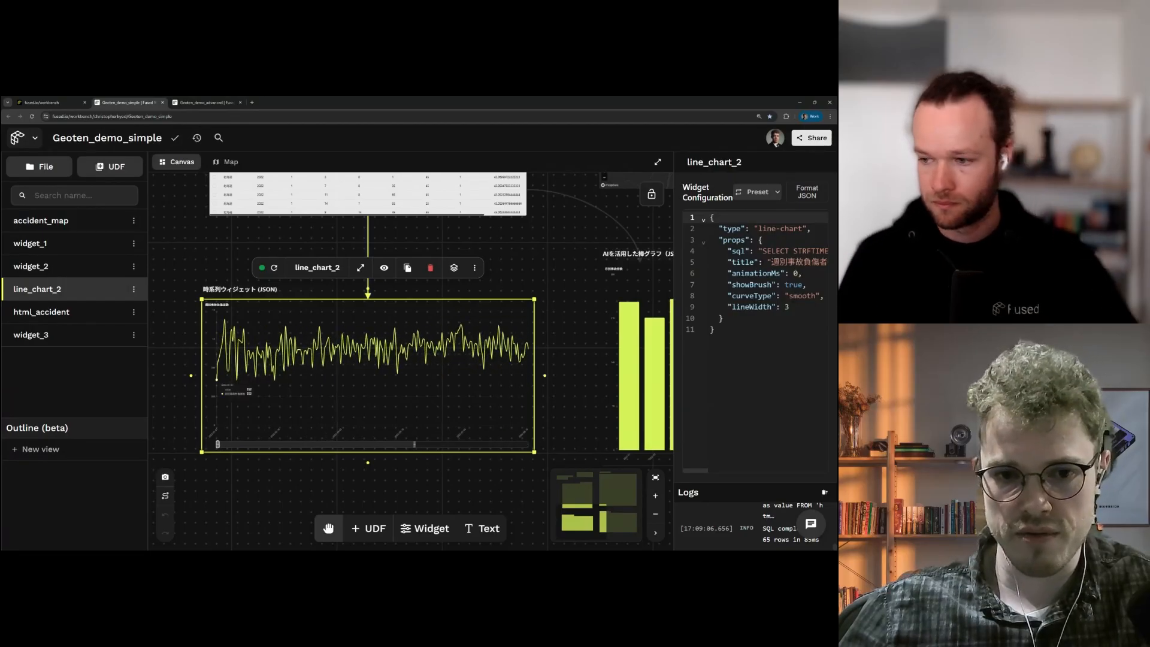
mouse_move(217, 445)
left_mouse_down()
mouse_move(382, 446)
mouse_move(410, 487)
left_mouse_up()
scroll(409, 465, "up", 4)
scroll(384, 470, "down", 1)
Step: Widen, slide and narrow line_chart_2's brushed date window, ending back on the full period
left_click(399, 451)
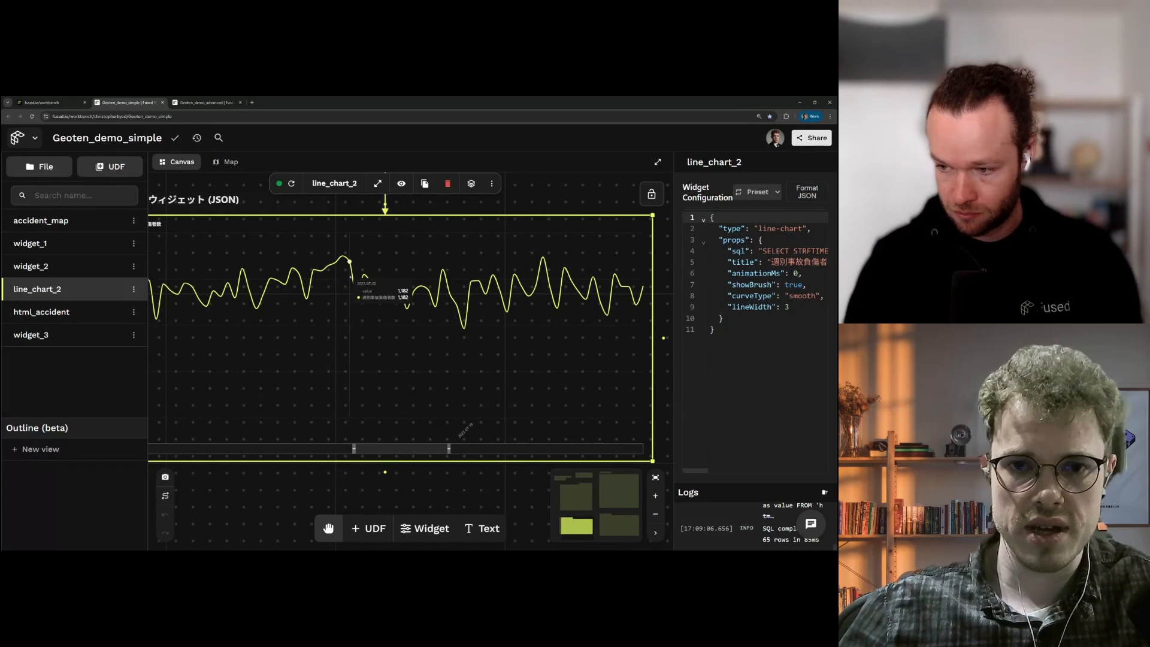
scroll(374, 474, "down", 2)
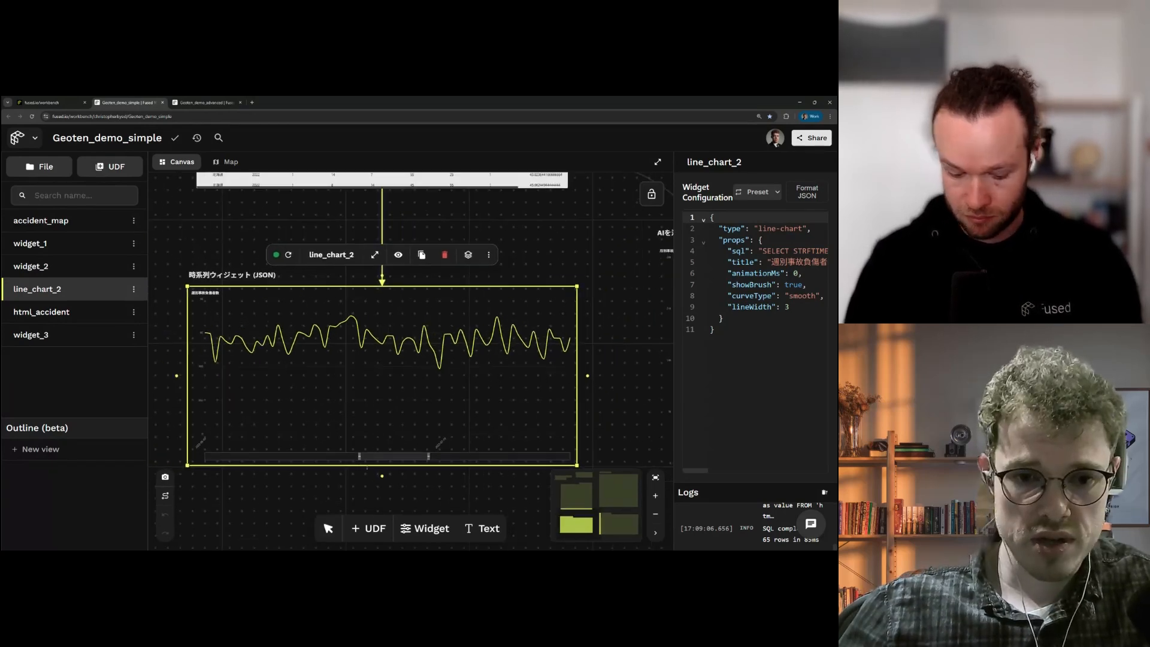
left_click_drag(359, 456, 259, 457)
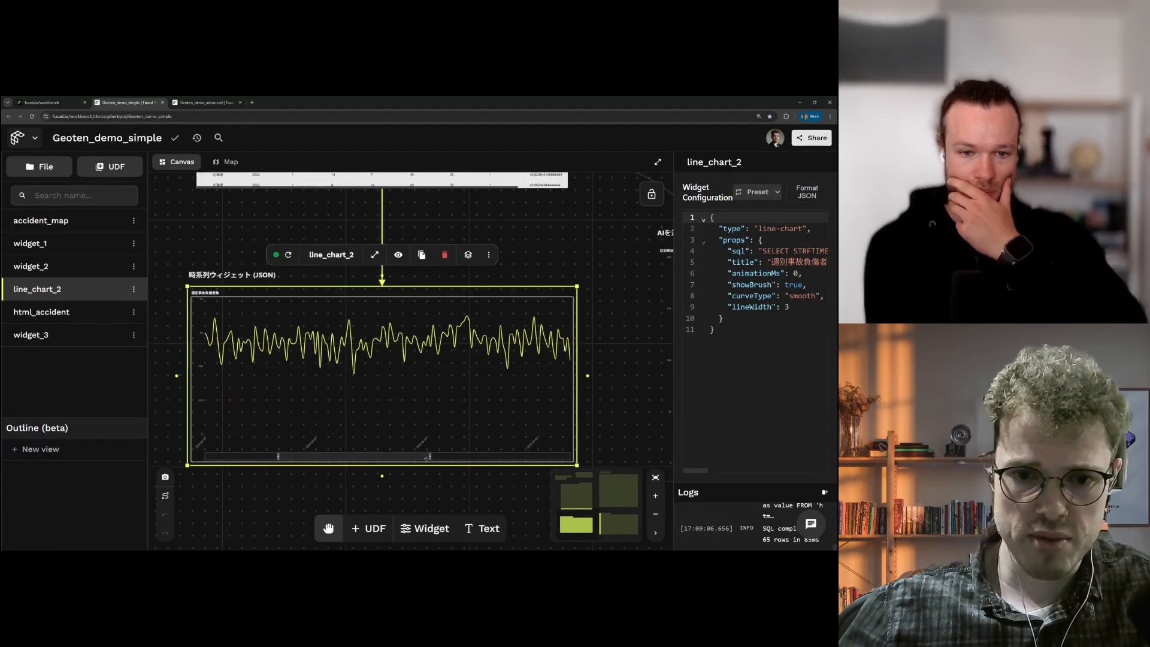
left_click_drag(444, 456, 495, 457)
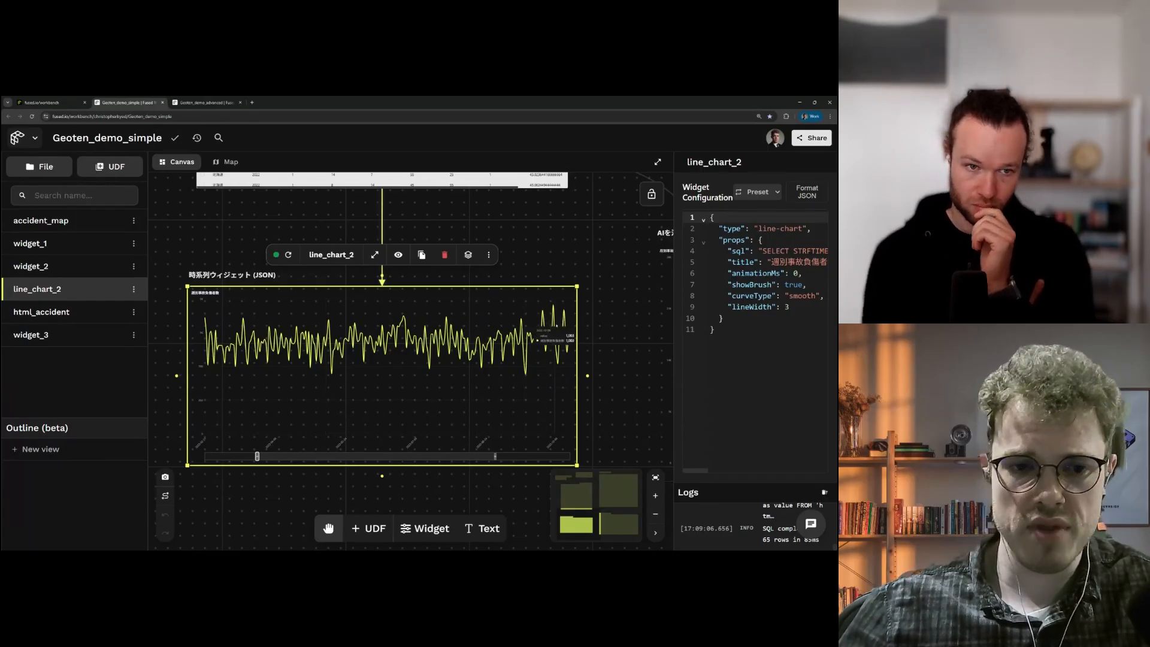
mouse_move(347, 456)
left_mouse_down()
mouse_move(413, 447)
mouse_move(401, 448)
left_mouse_up()
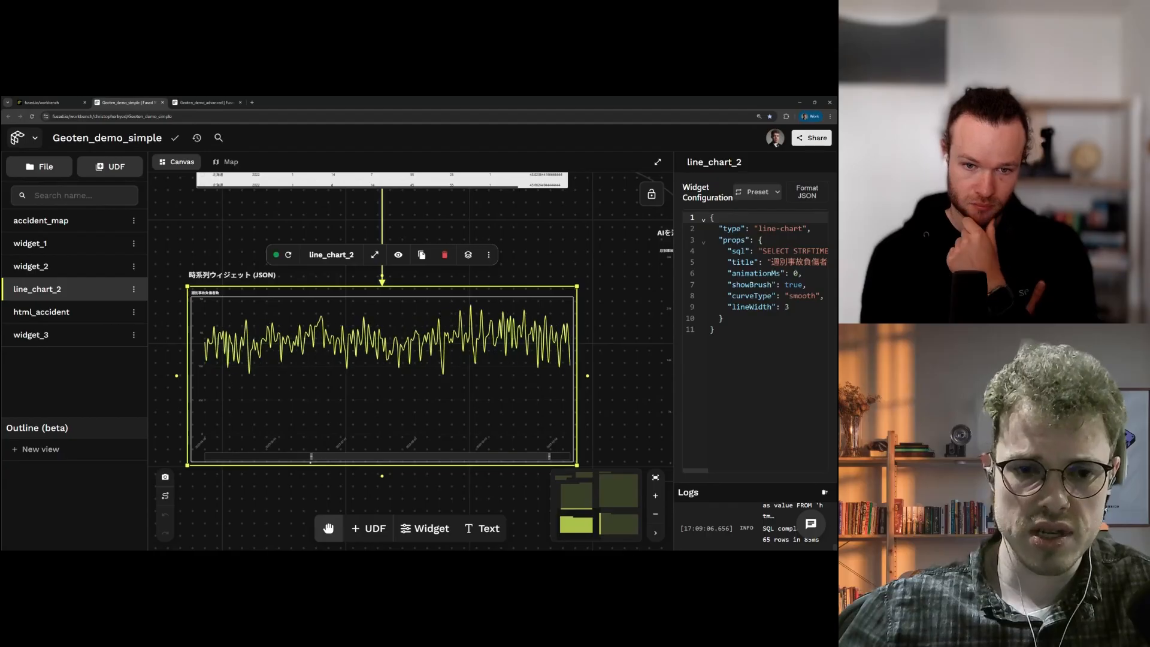
left_click_drag(311, 456, 563, 456)
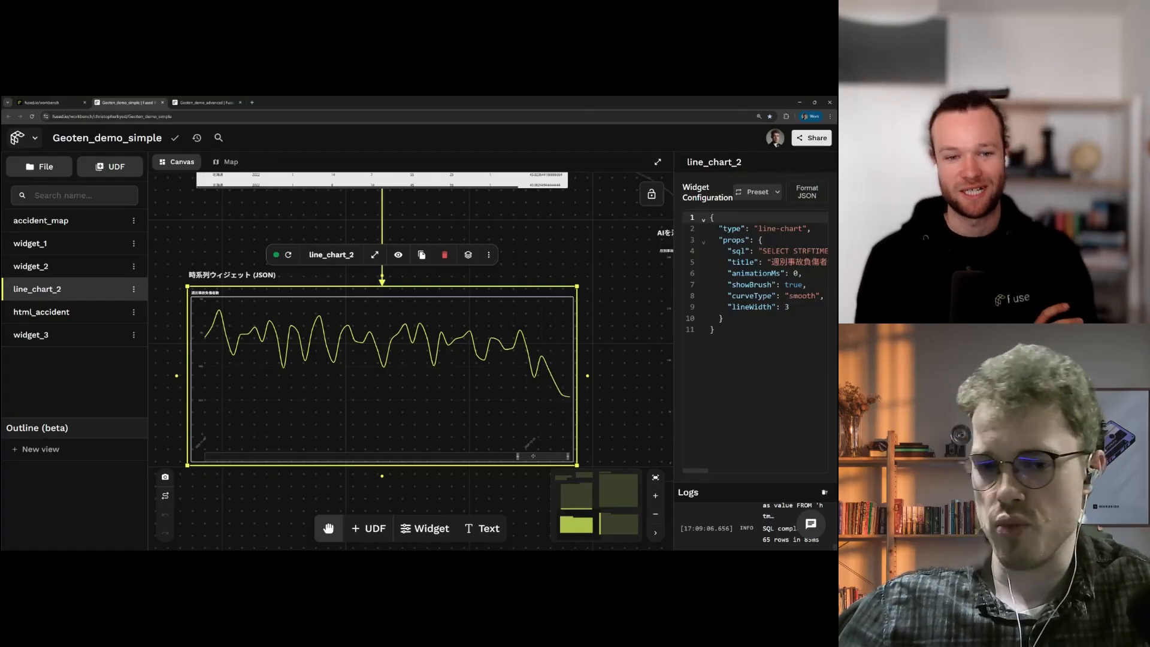
left_click_drag(533, 457, 206, 456)
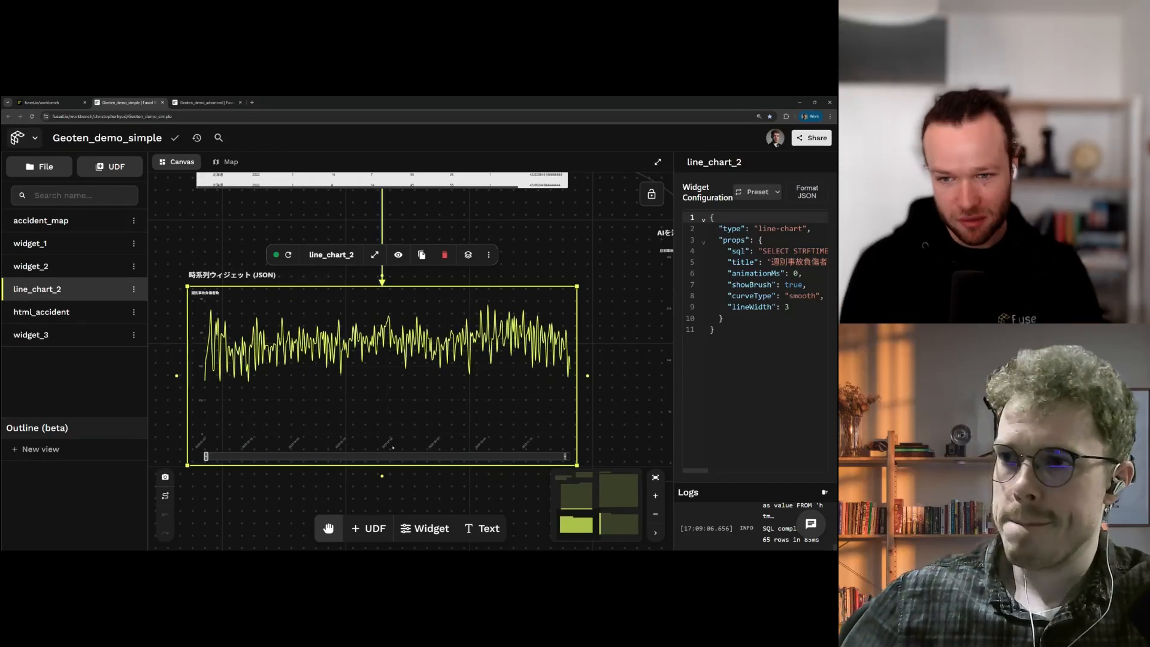
Step: Overview the widgets and widen the configuration panel to read line_chart_2's full SQL query
scroll(407, 441, "down", 5)
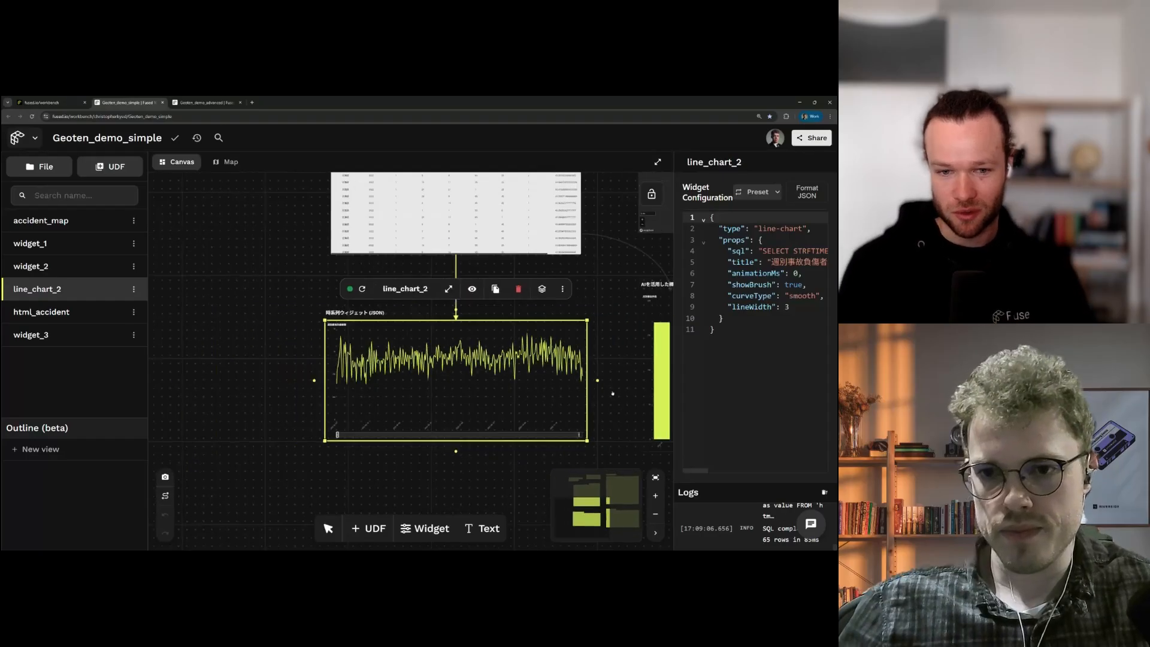
scroll(420, 347, "down", 3)
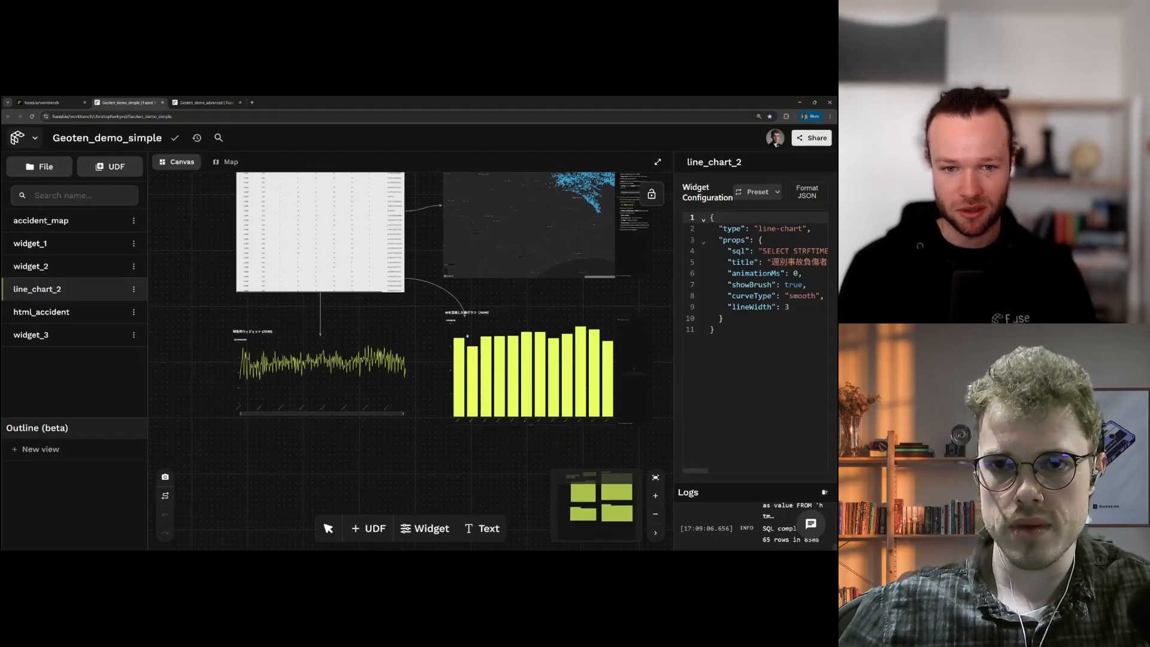
scroll(463, 335, "up", 3)
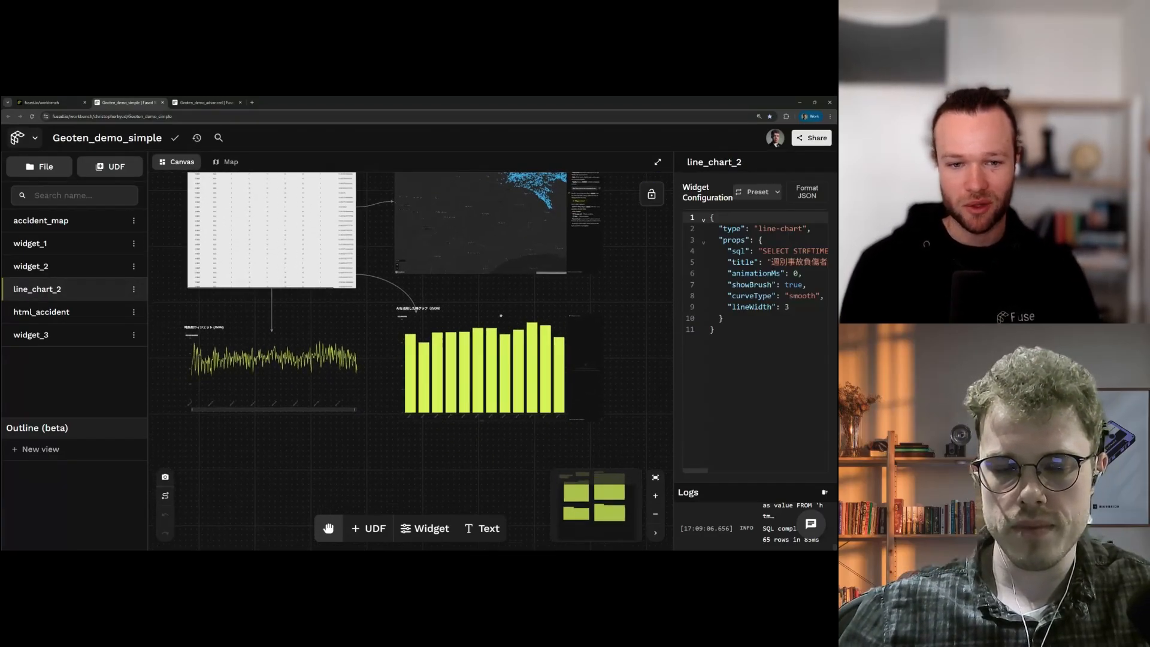
left_click_drag(403, 385, 405, 389)
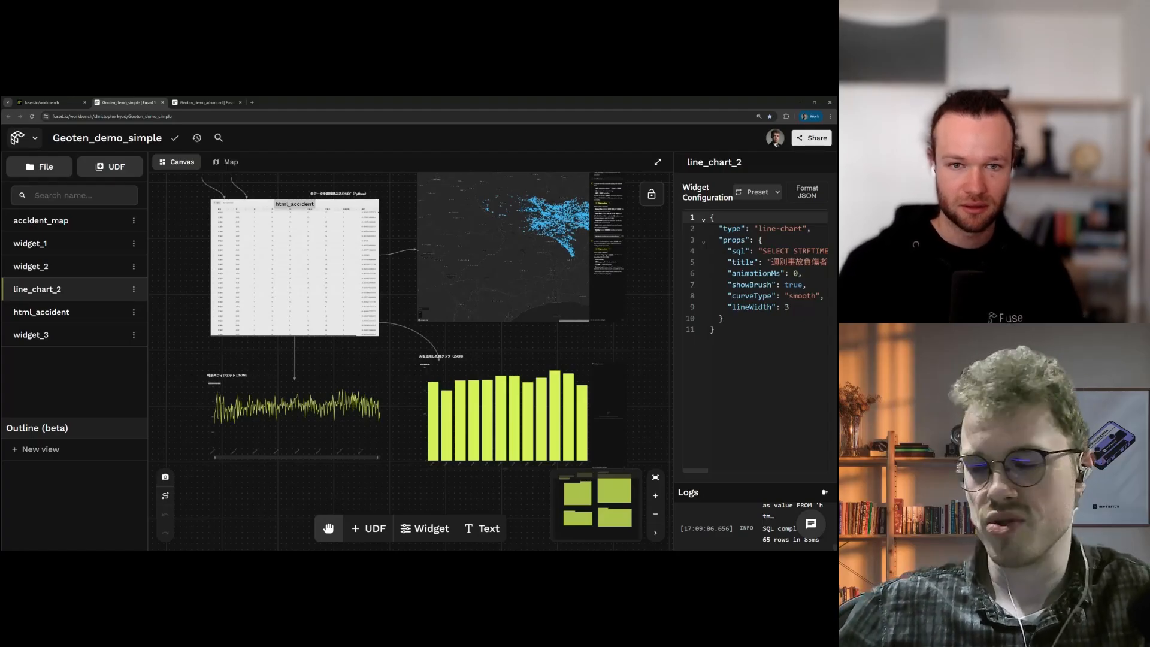
left_click_drag(542, 344, 458, 394)
left_click_drag(673, 372, 552, 371)
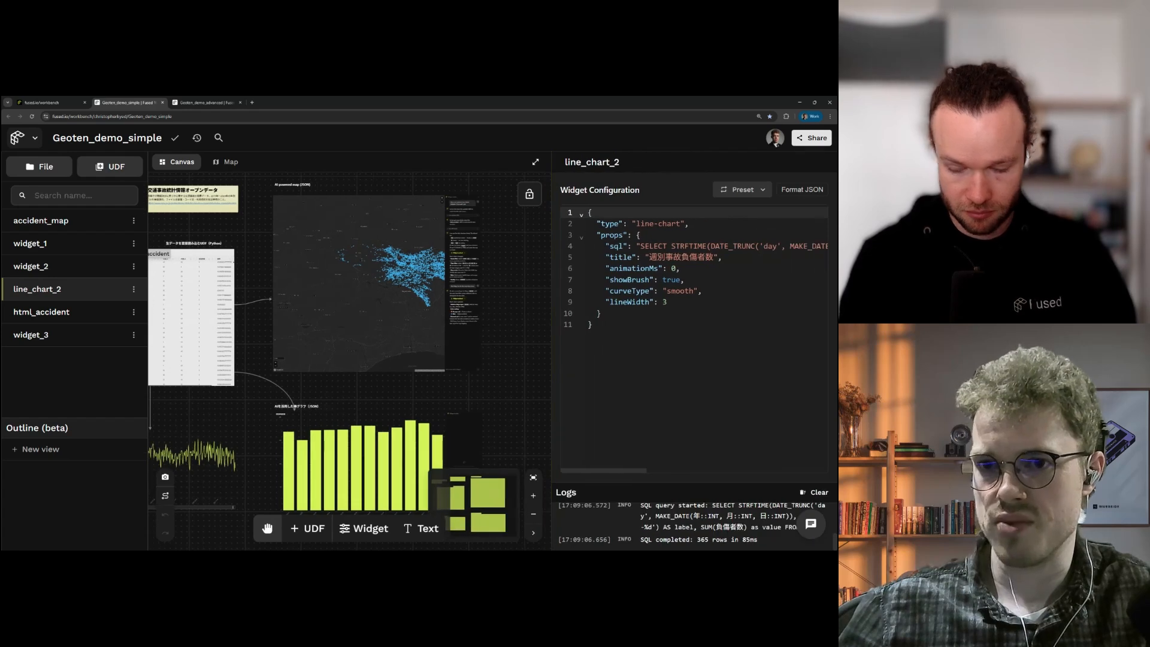
Step: Highlight and then deselect the line chart's JSON configuration text
left_click_drag(617, 327, 586, 212)
left_click(698, 303)
scroll(492, 231, "down", 2)
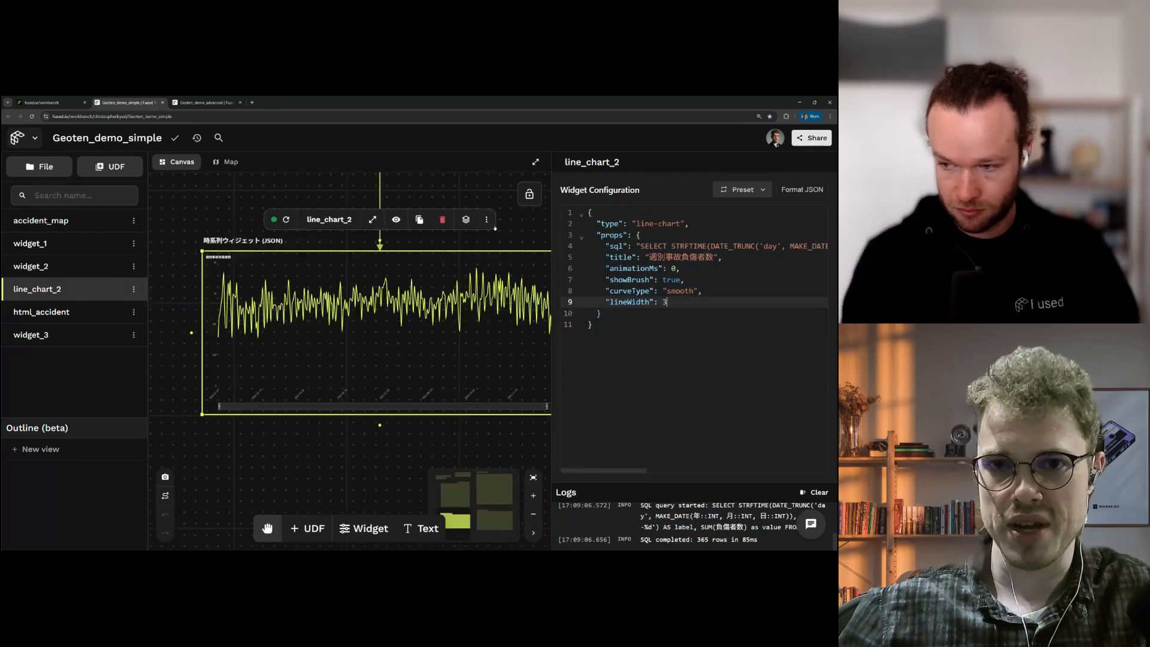
scroll(516, 235, "down", 2)
Step: Pan over the accident map and html_accident table, then switch to the Geoten_demo_advanced project
left_click_drag(487, 384, 425, 428)
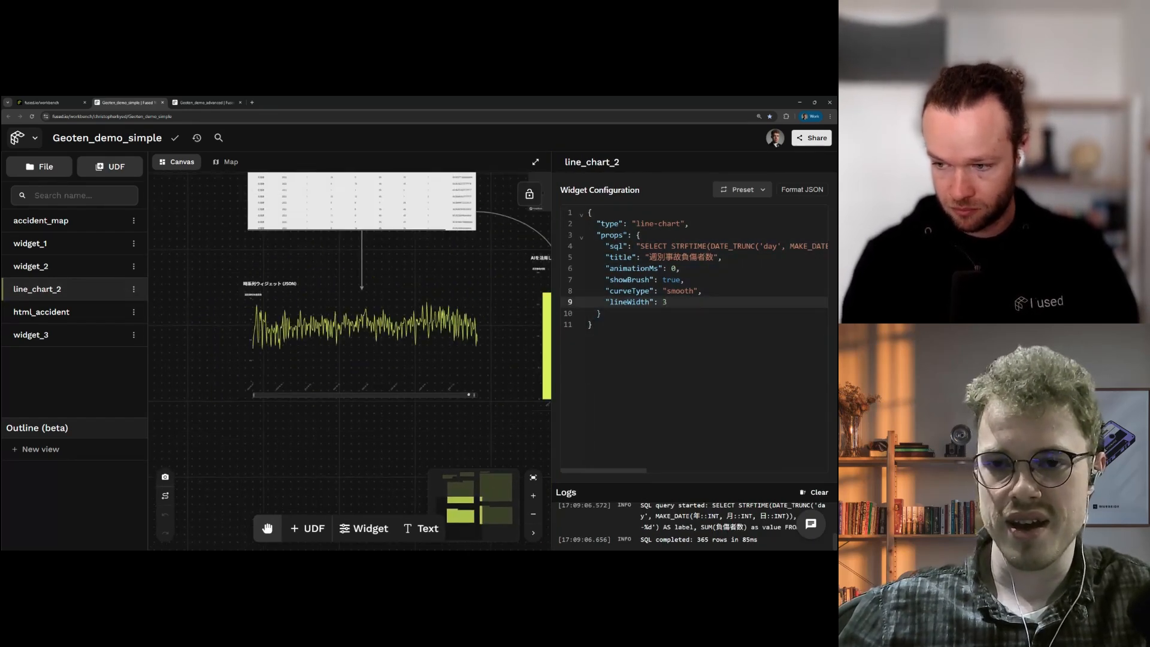
left_click_drag(505, 318, 426, 400)
scroll(440, 356, "down", 1)
left_click_drag(439, 357, 278, 374)
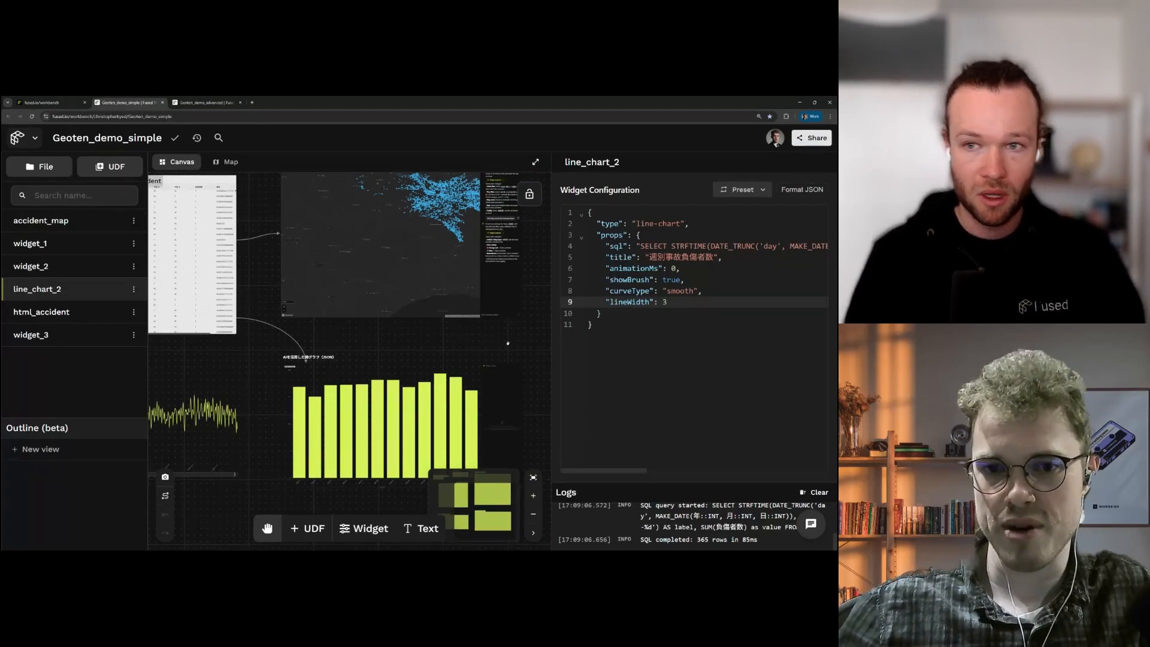
scroll(507, 341, "down", 1)
left_click_drag(365, 334, 440, 330)
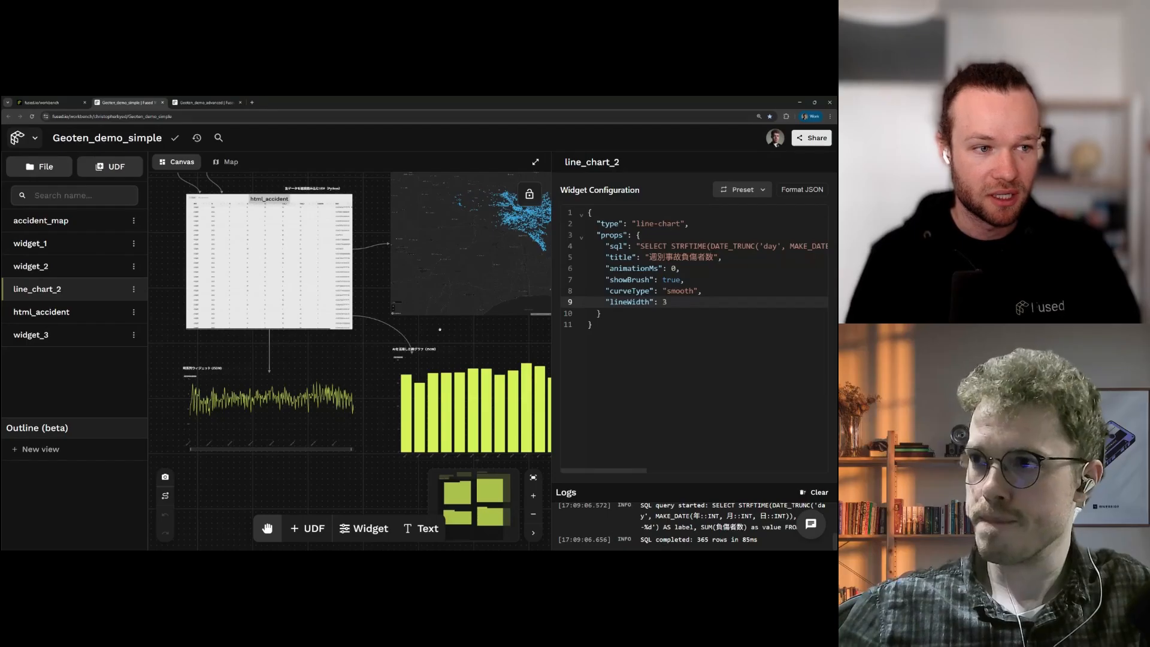
key("ctrl+Tab")
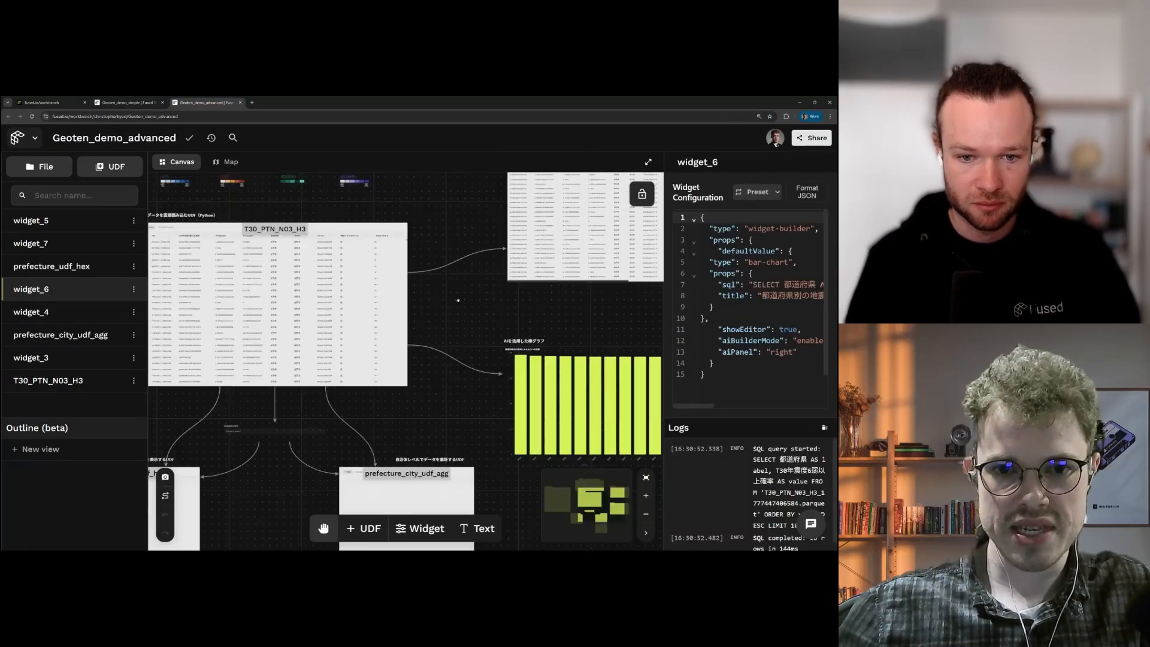
Step: Survey the advanced canvas and zoom in on the four H3 layer-join hexagon diagrams
scroll(459, 300, "down", 4)
left_click_drag(463, 308, 542, 348)
scroll(520, 335, "down", 1)
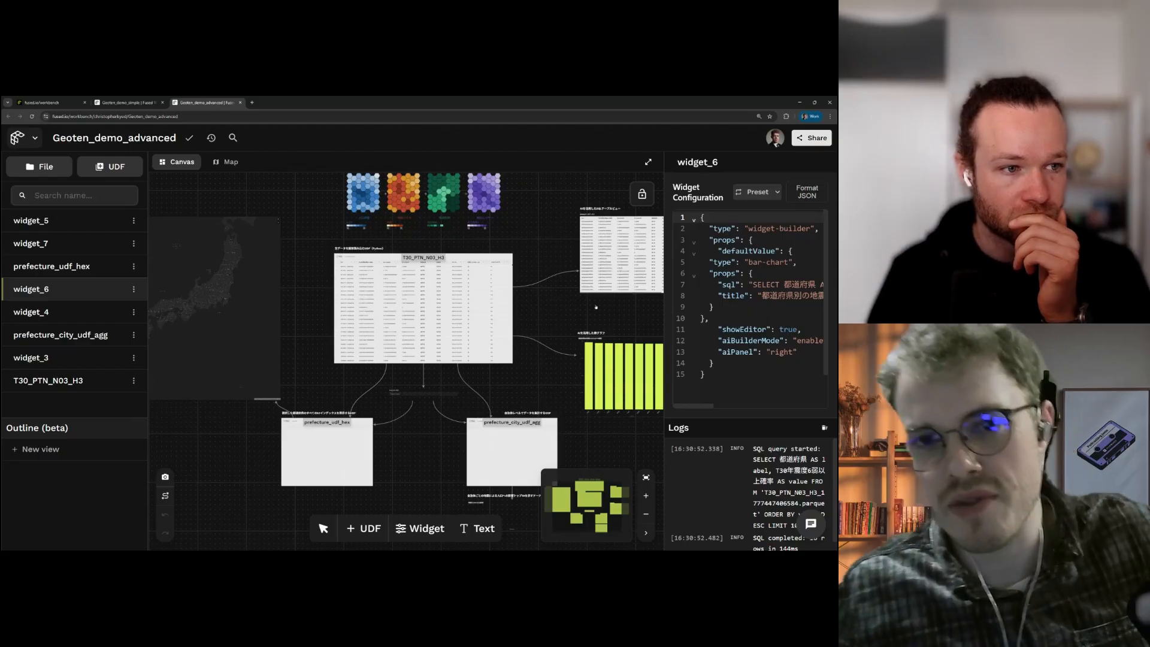
scroll(552, 329, "up", 1)
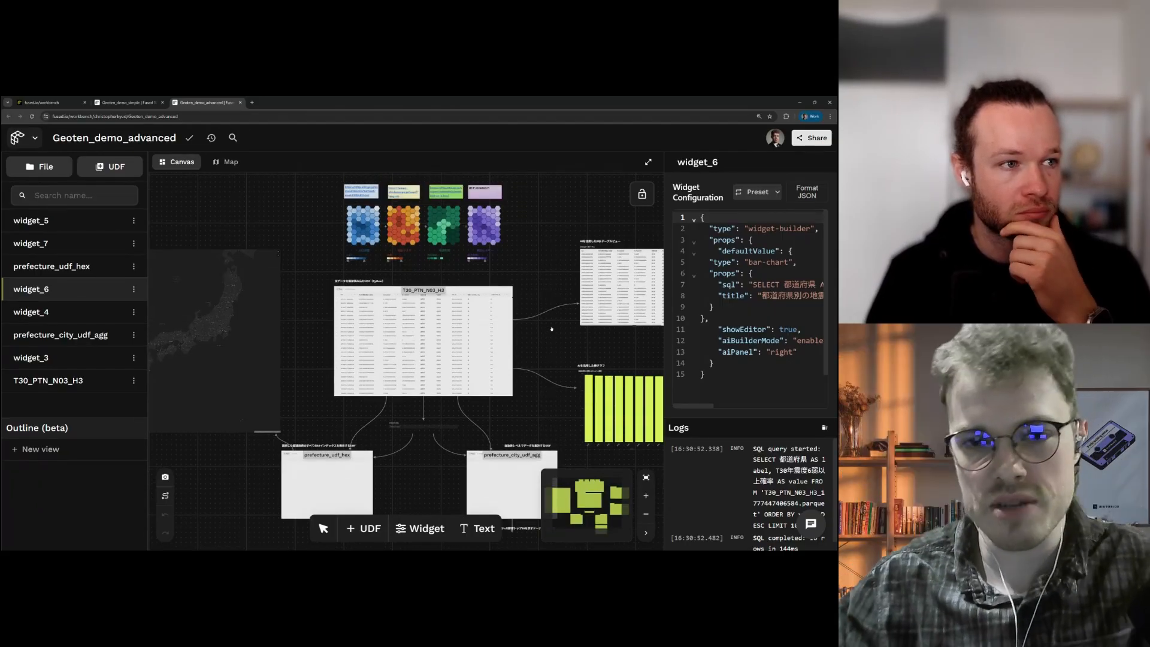
scroll(526, 278, "up", 1)
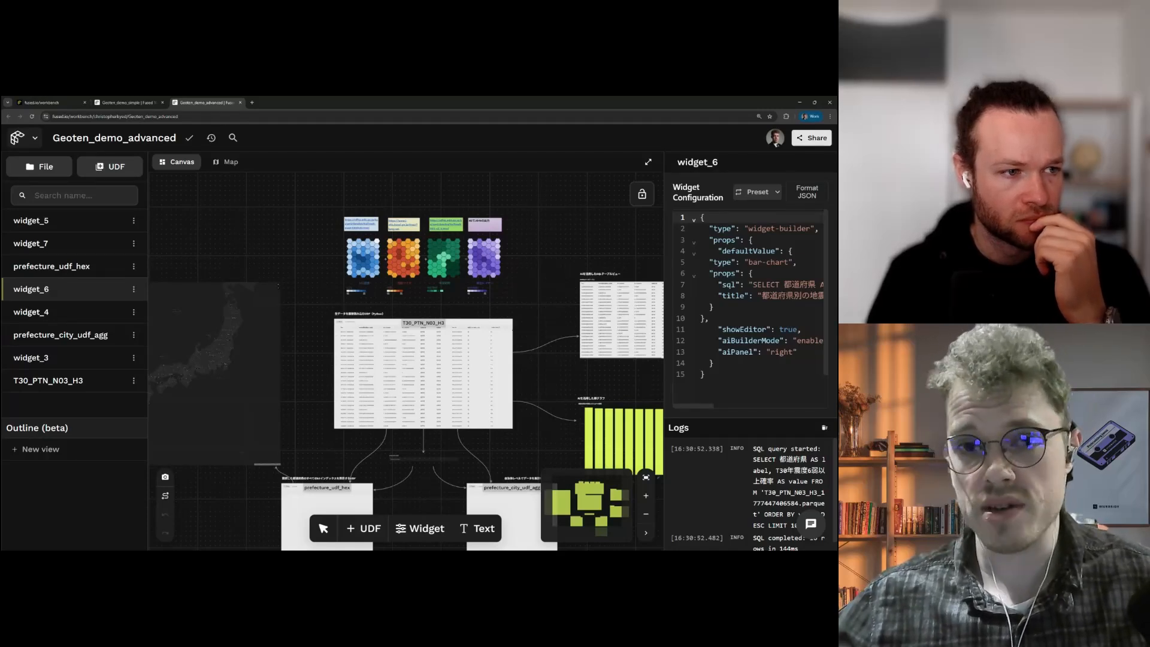
left_click_drag(428, 291, 443, 409)
scroll(444, 408, "up", 7)
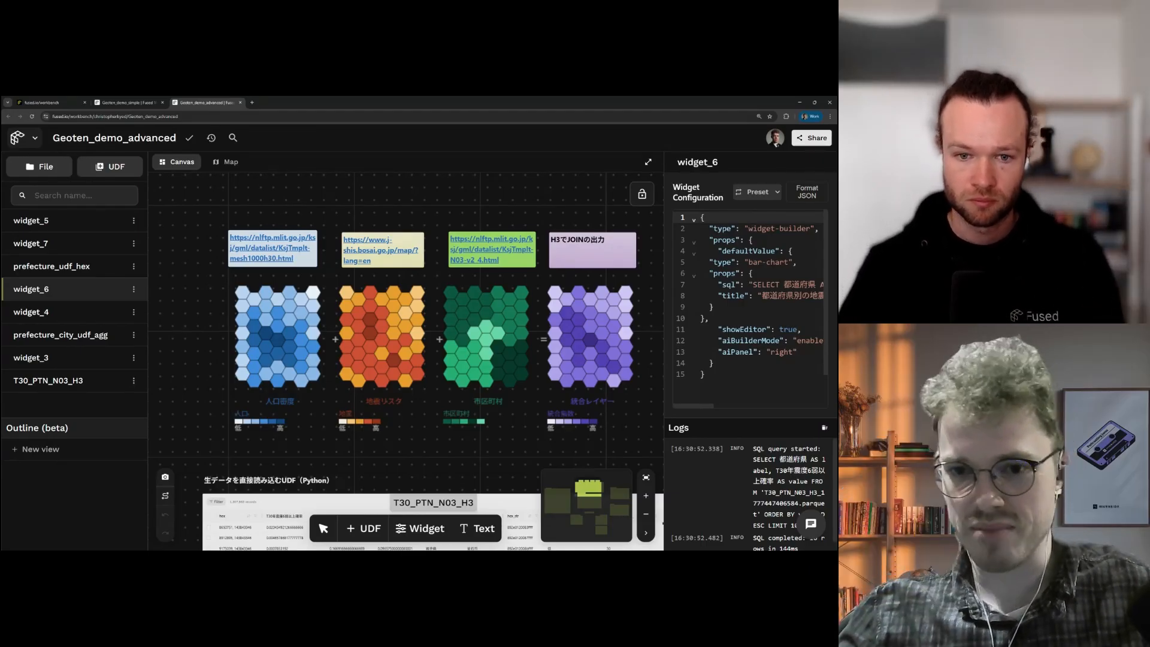
Step: Zoom out and pan up to centre the T30_PTN_N03_H3 raw-data table node
scroll(529, 216, "down", 2)
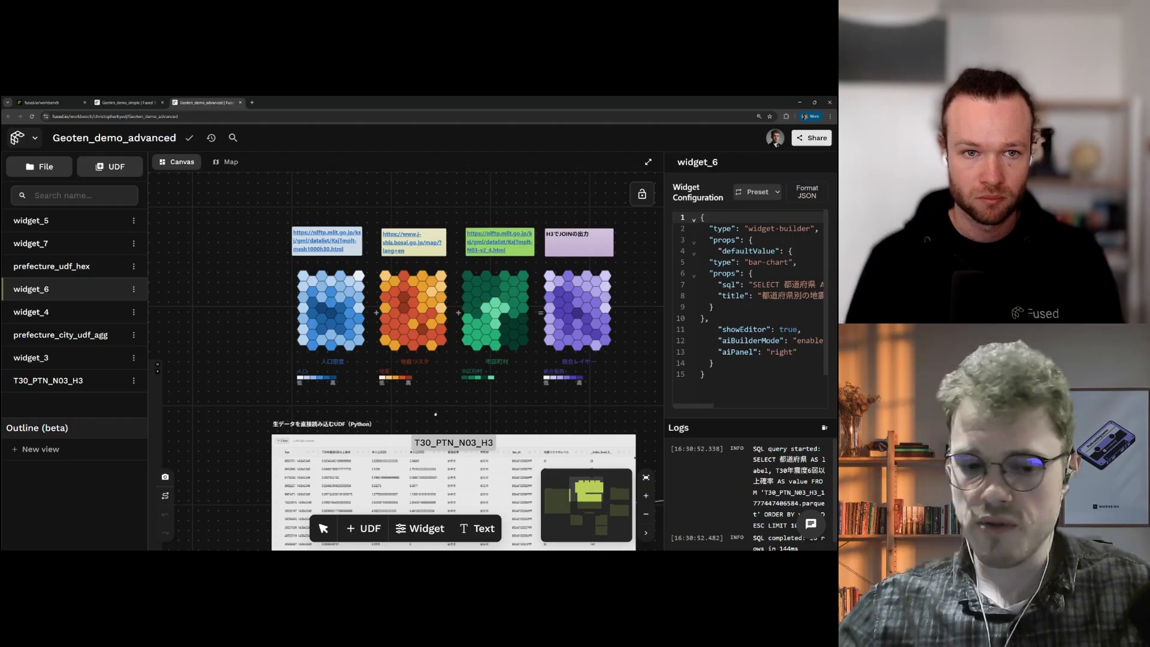
left_click_drag(440, 441, 439, 246)
scroll(439, 243, "up", 1)
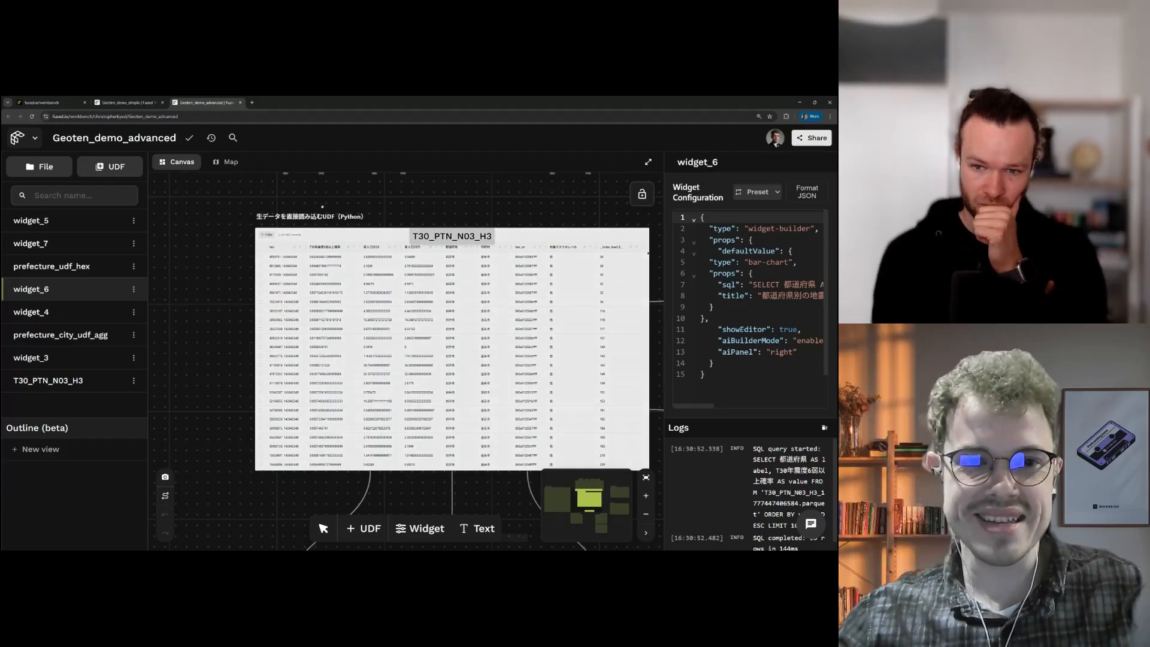
Step: Select the T30_PTN_N03_H3 table node to show its parquet-loading Python UDF code
scroll(438, 249, "up", 1)
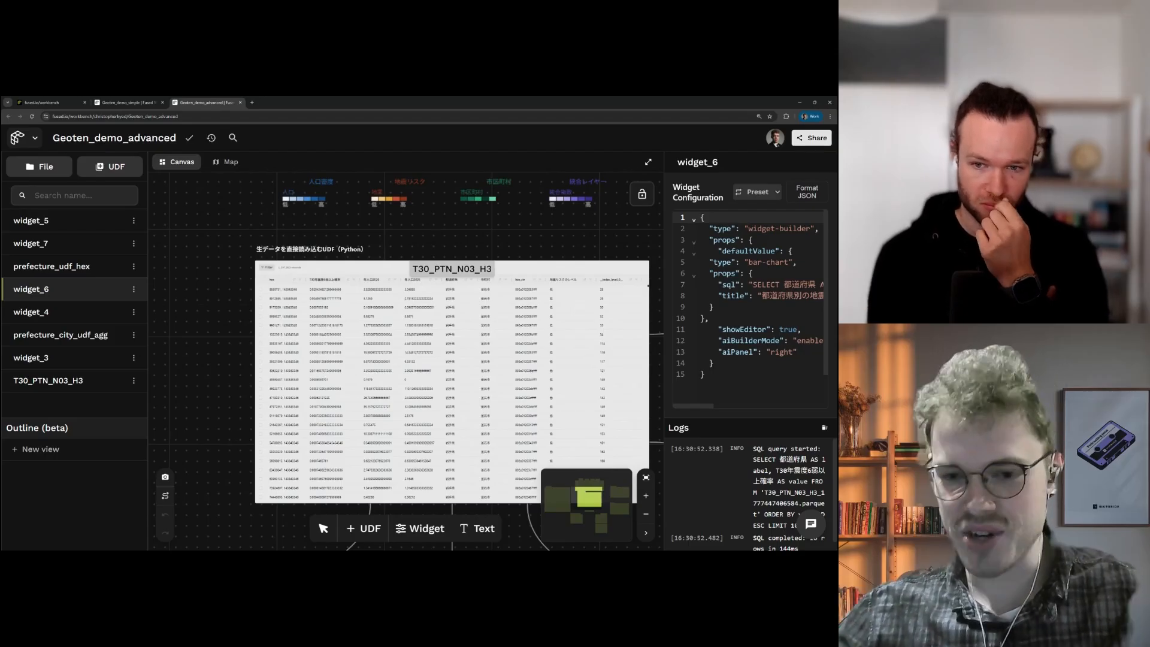
scroll(459, 299, "down", 2)
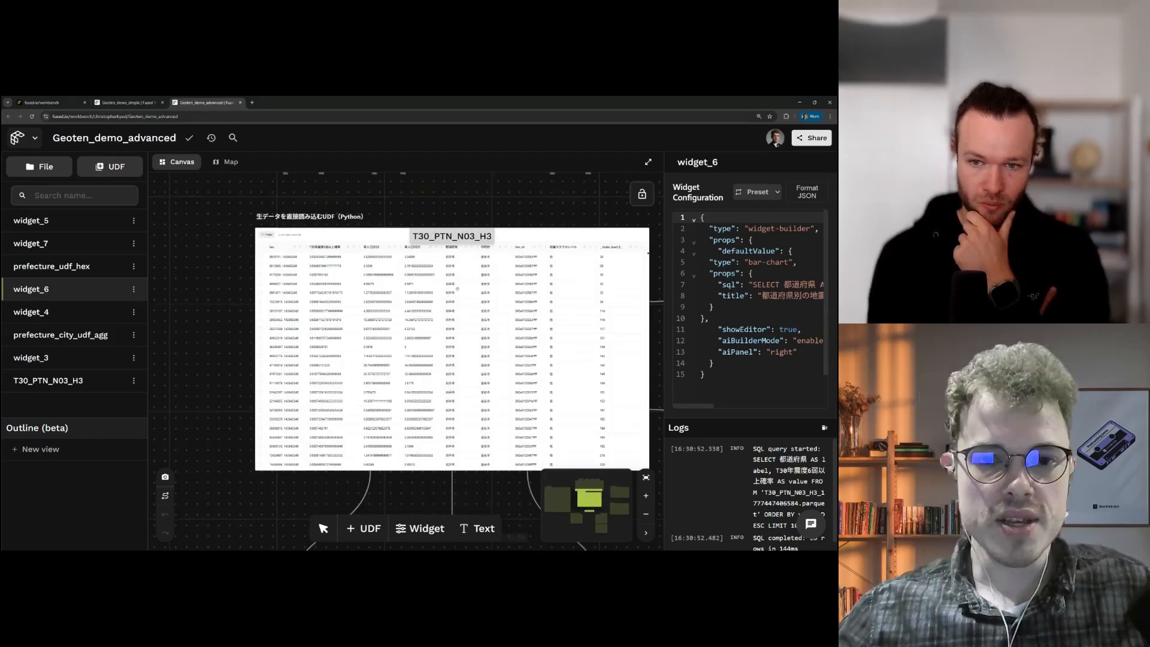
scroll(459, 300, "up", 2)
scroll(459, 299, "right", 2)
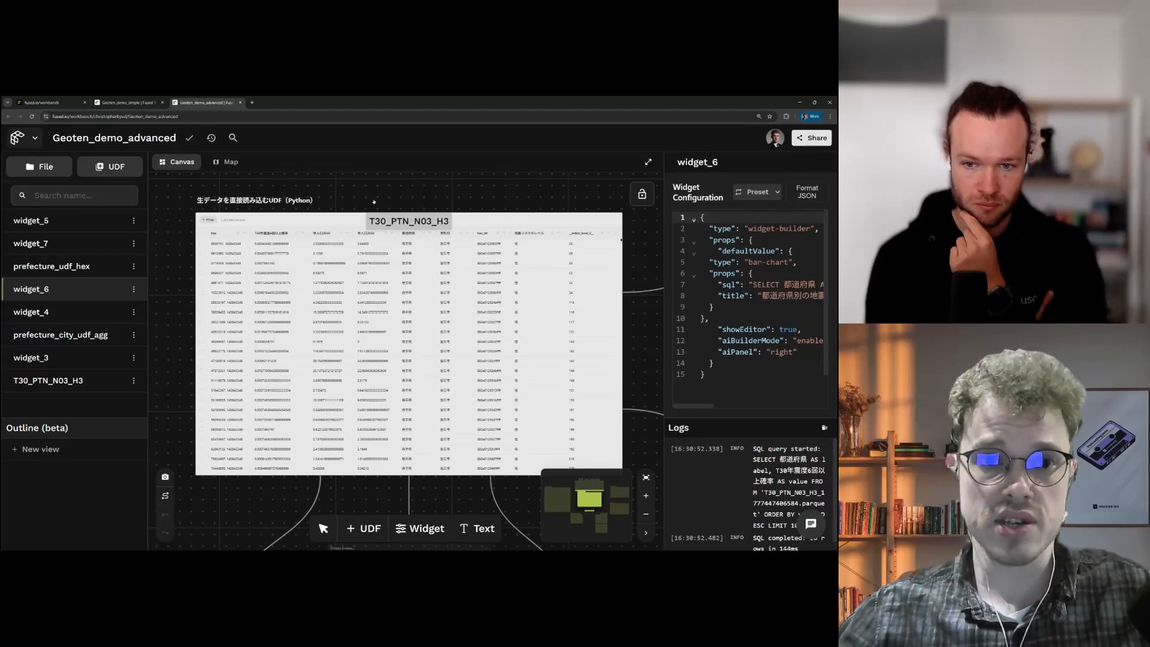
scroll(370, 202, "up", 5)
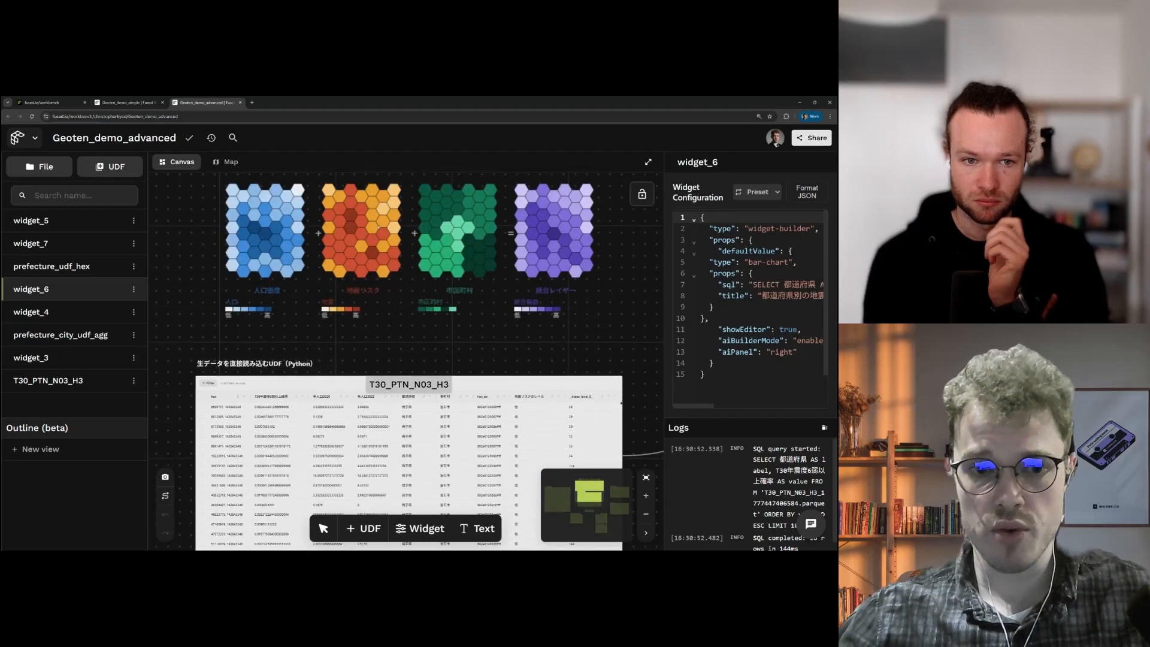
scroll(362, 239, "down", 3)
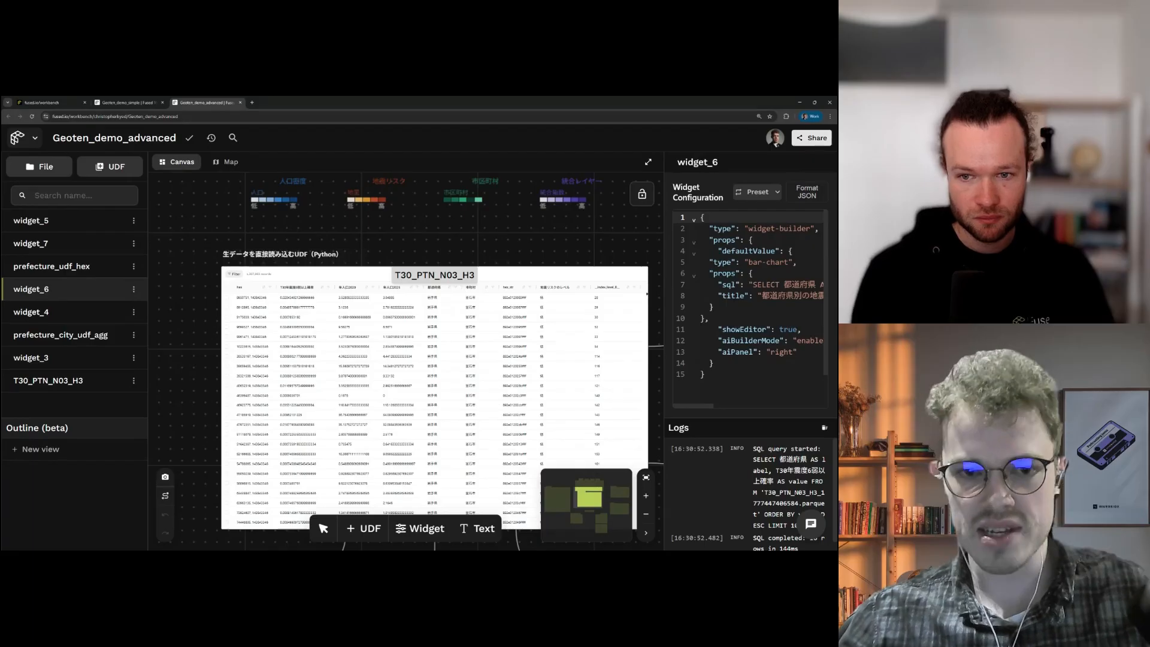
scroll(333, 284, "down", 2)
scroll(333, 283, "up", 3)
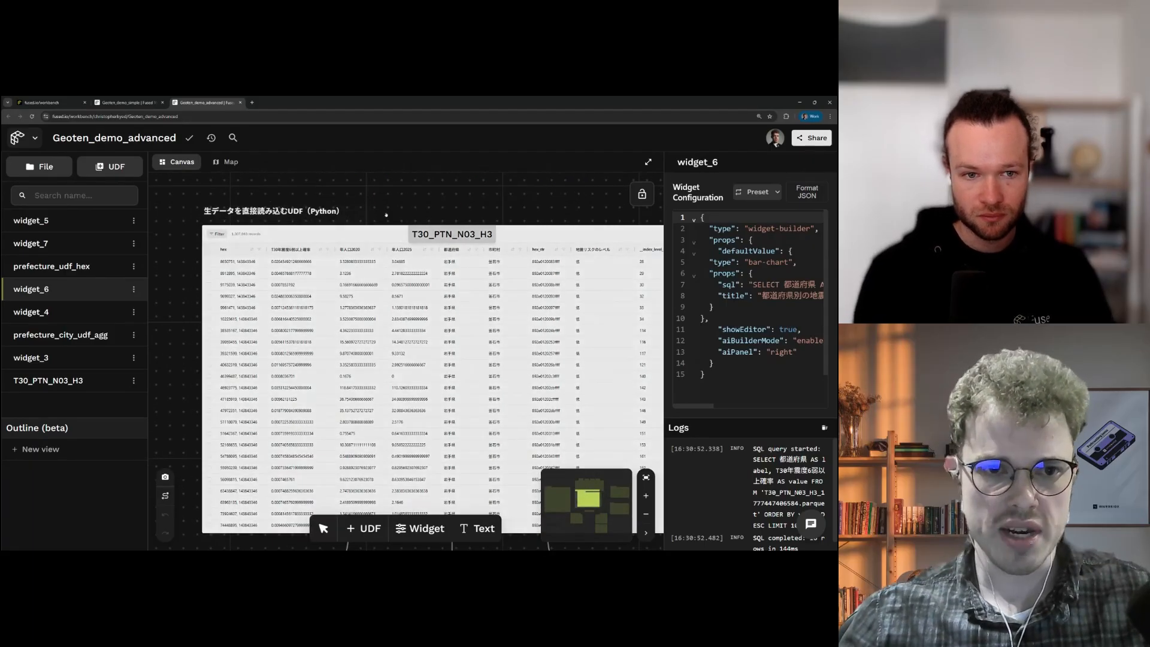
left_click(297, 259)
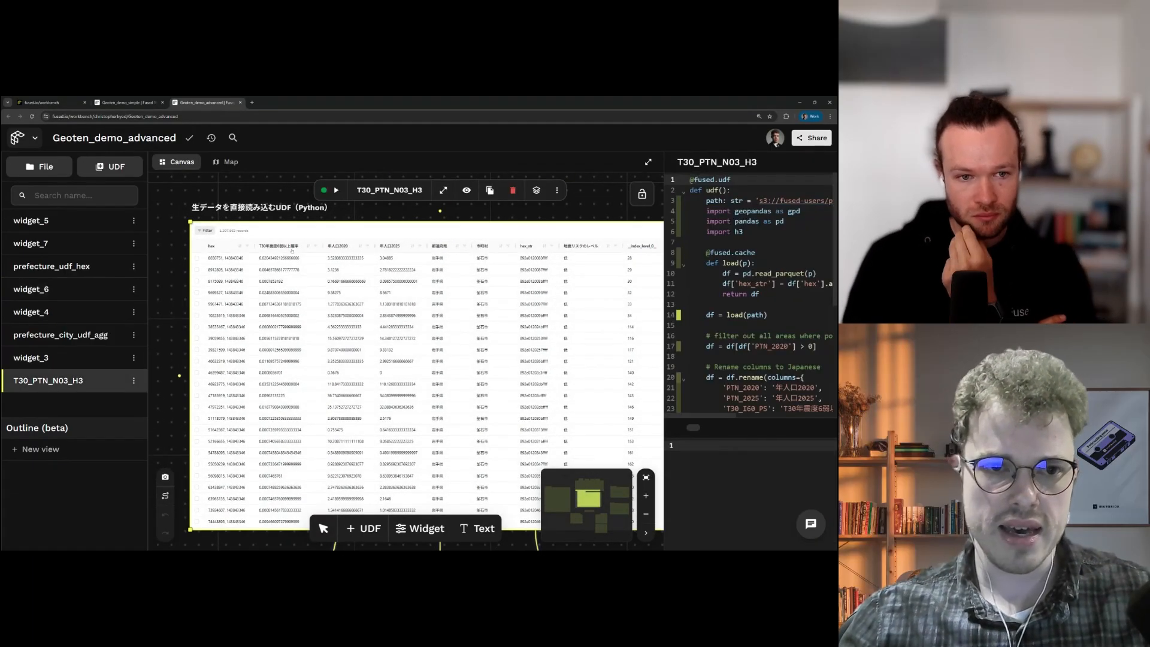
Step: Zoom and pan the canvas to show T30_PTN_N03_H3 feeding the AI SQL table view and bar chart
scroll(345, 212, "up", 2)
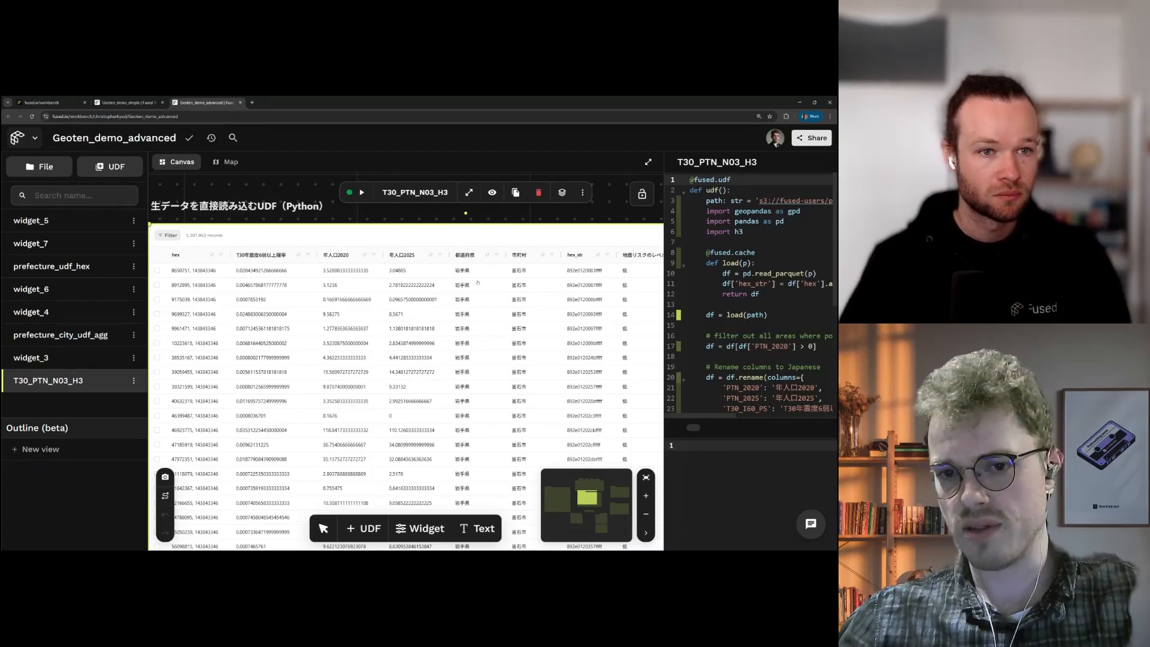
scroll(471, 256, "down", 5)
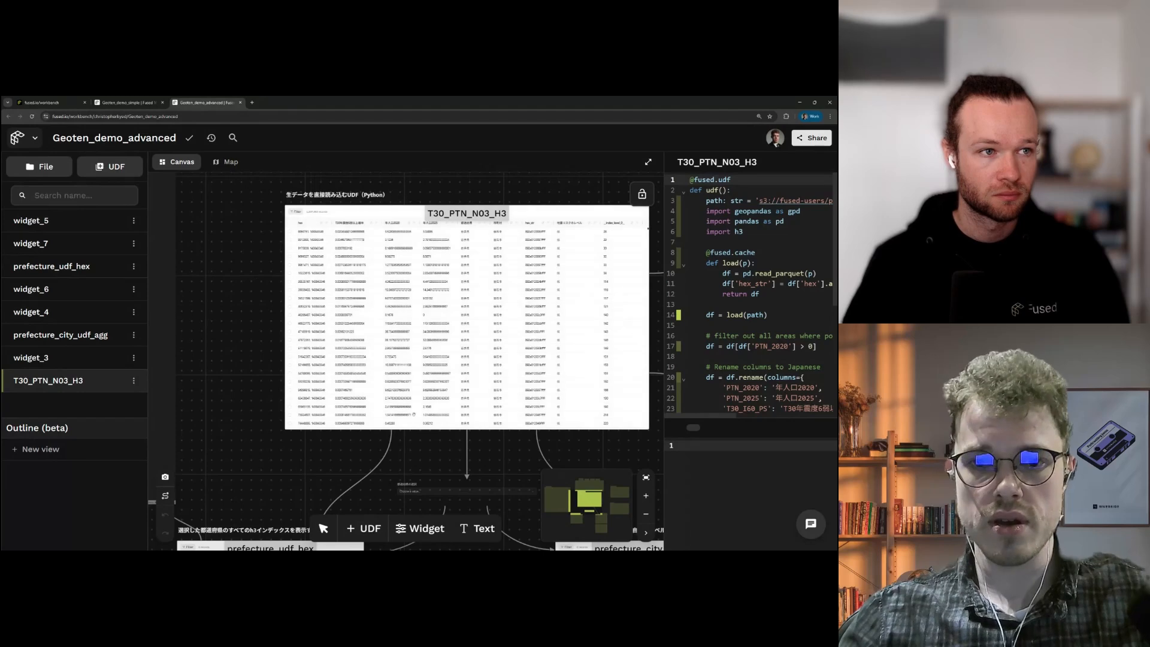
scroll(495, 394, "right", 3)
scroll(546, 327, "right", 5)
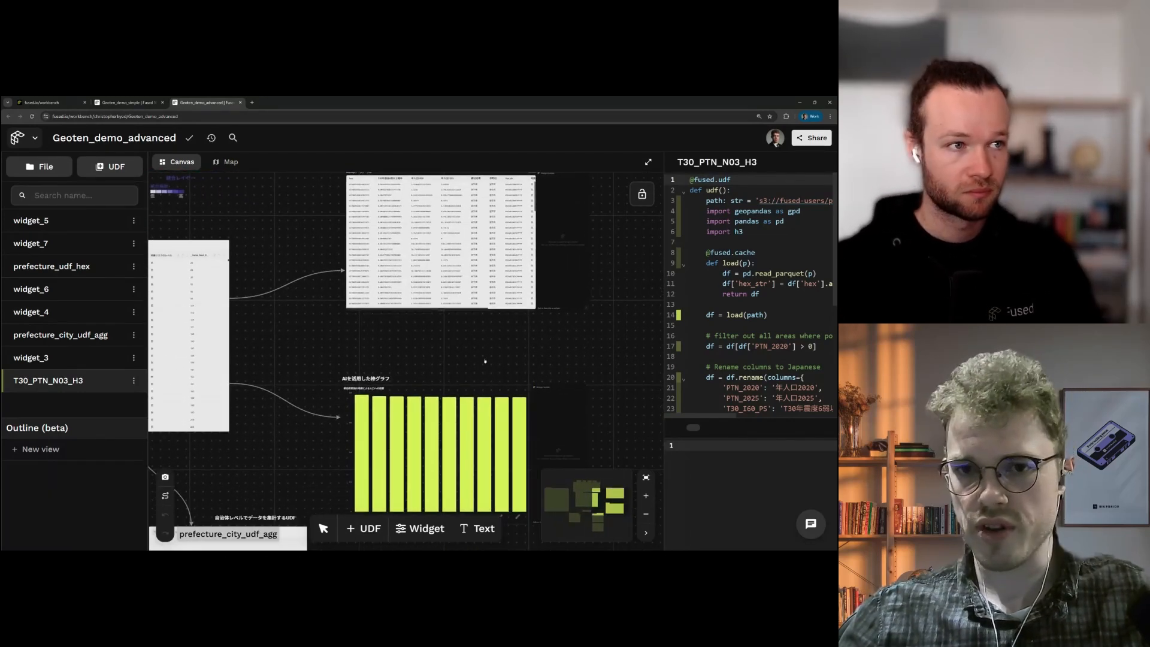
scroll(487, 347, "up", 1)
left_click_drag(471, 350, 444, 457)
scroll(444, 457, "up", 1)
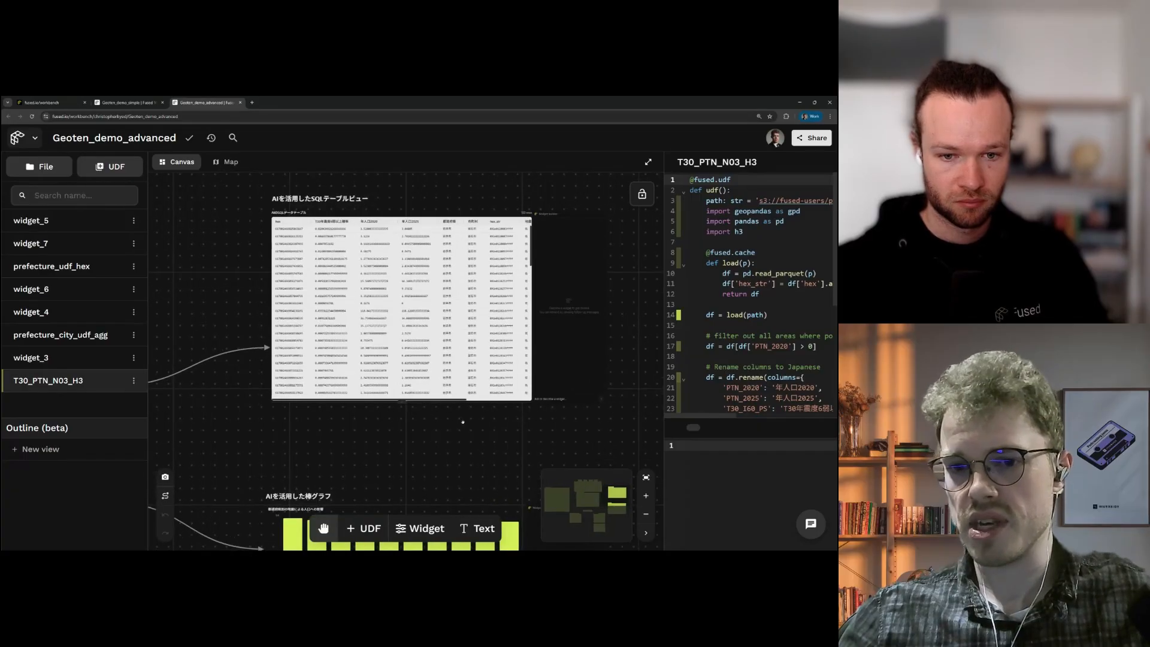
Step: Ask widget_7's AI builder to filter the table by the Kanto region, then start a 'Group by prefecture' request
left_click(570, 393)
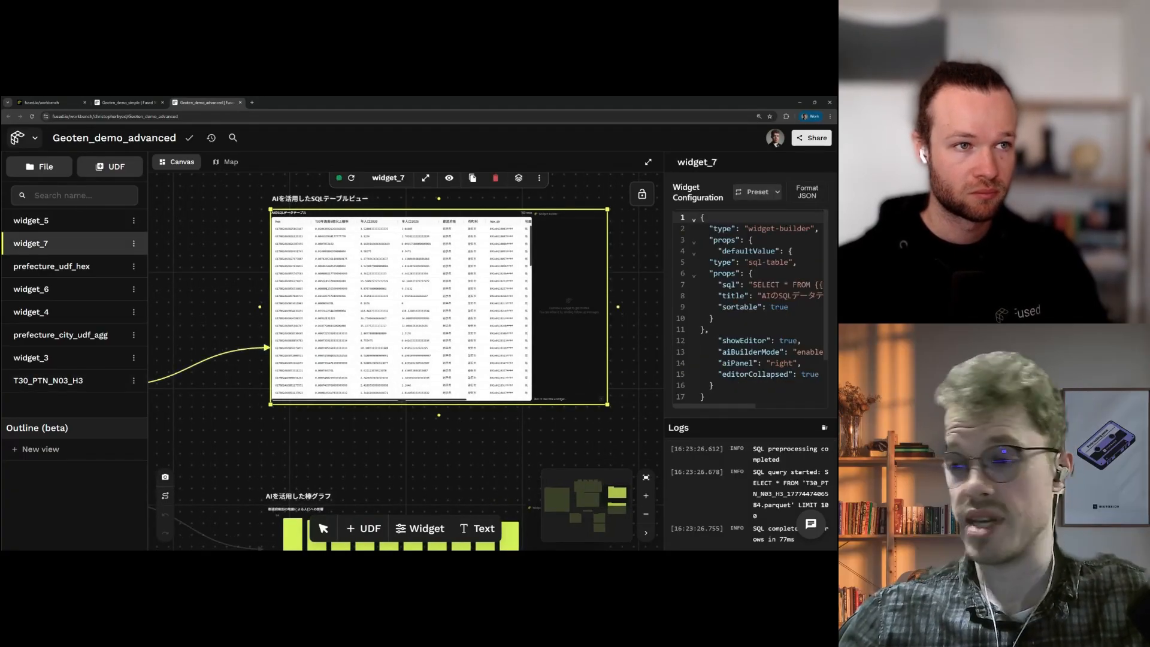
scroll(544, 428, "up", 2)
left_click_drag(527, 435, 508, 472)
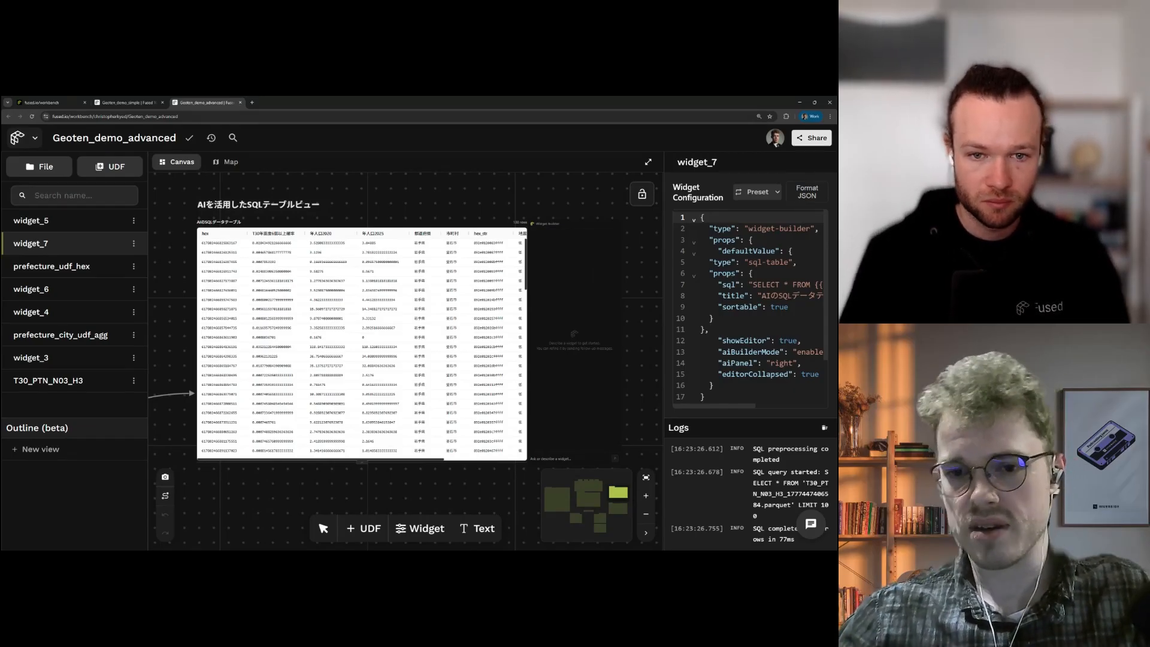
left_click(549, 456)
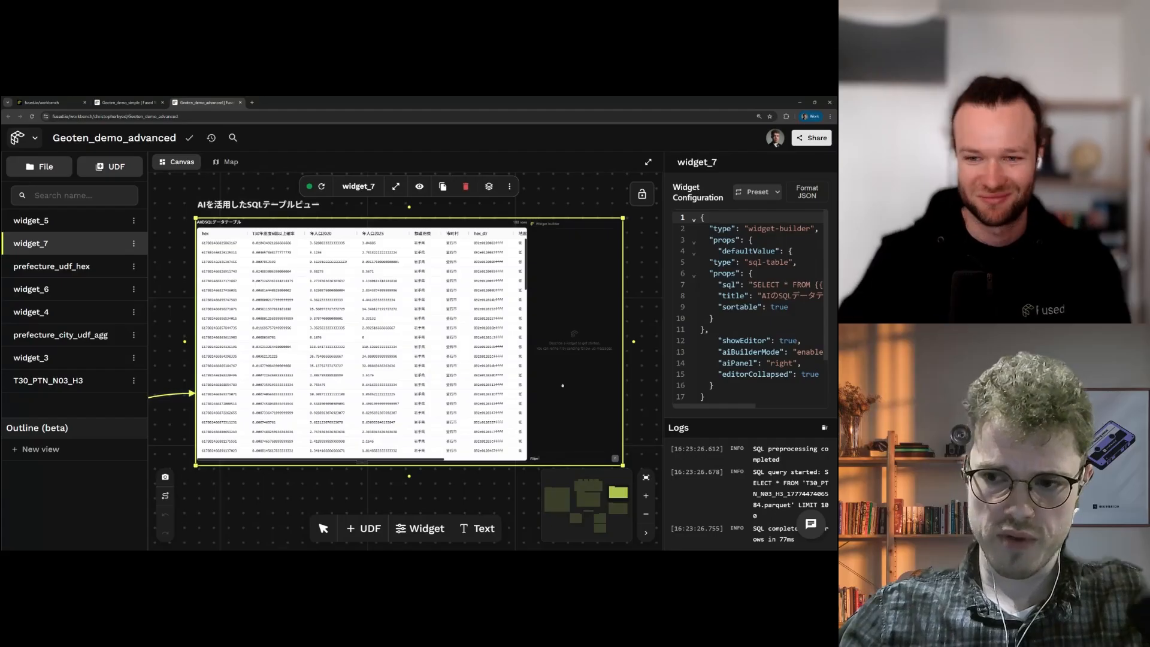
type("Filter the tablwe")
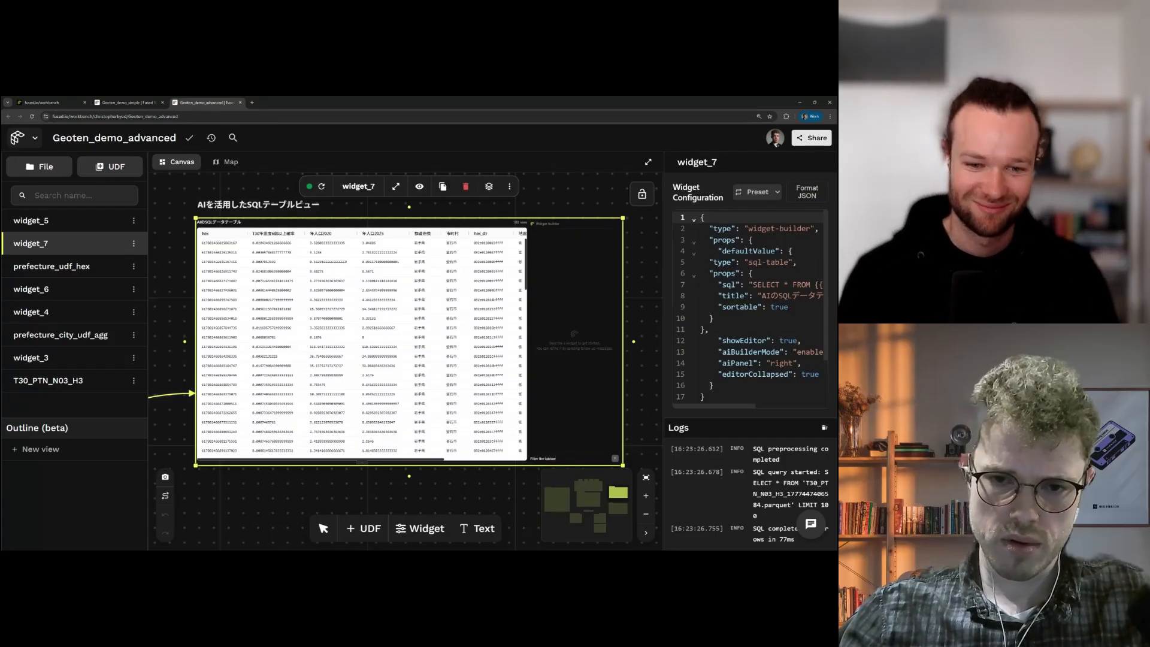
type("e ")
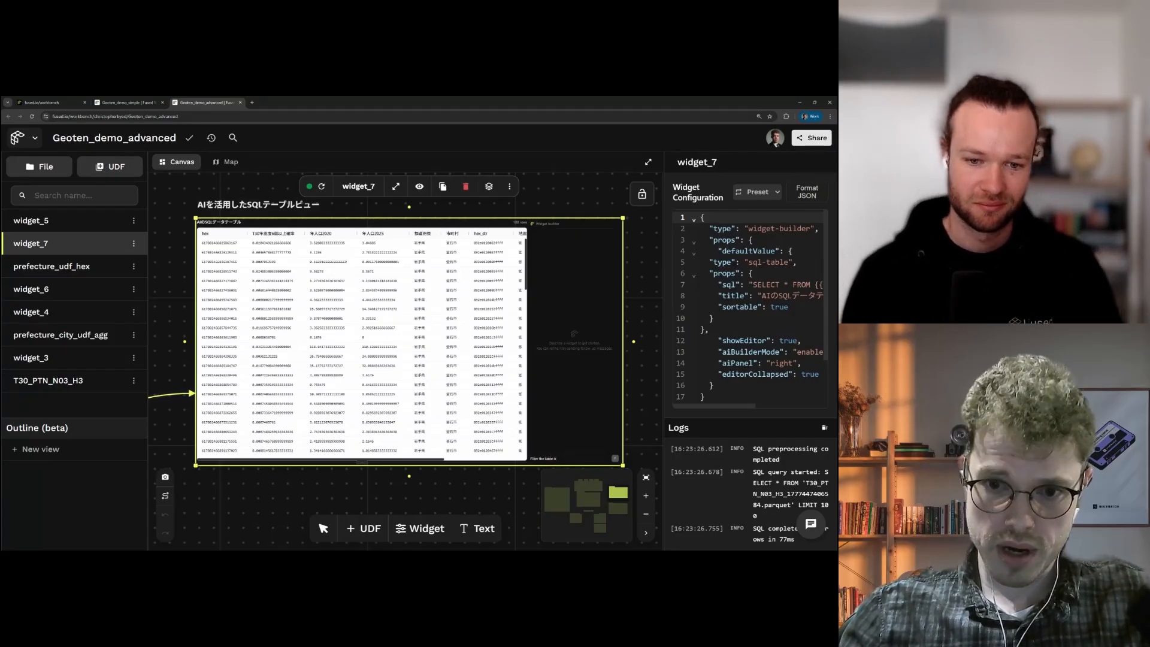
type("by the kanto region")
key("Return")
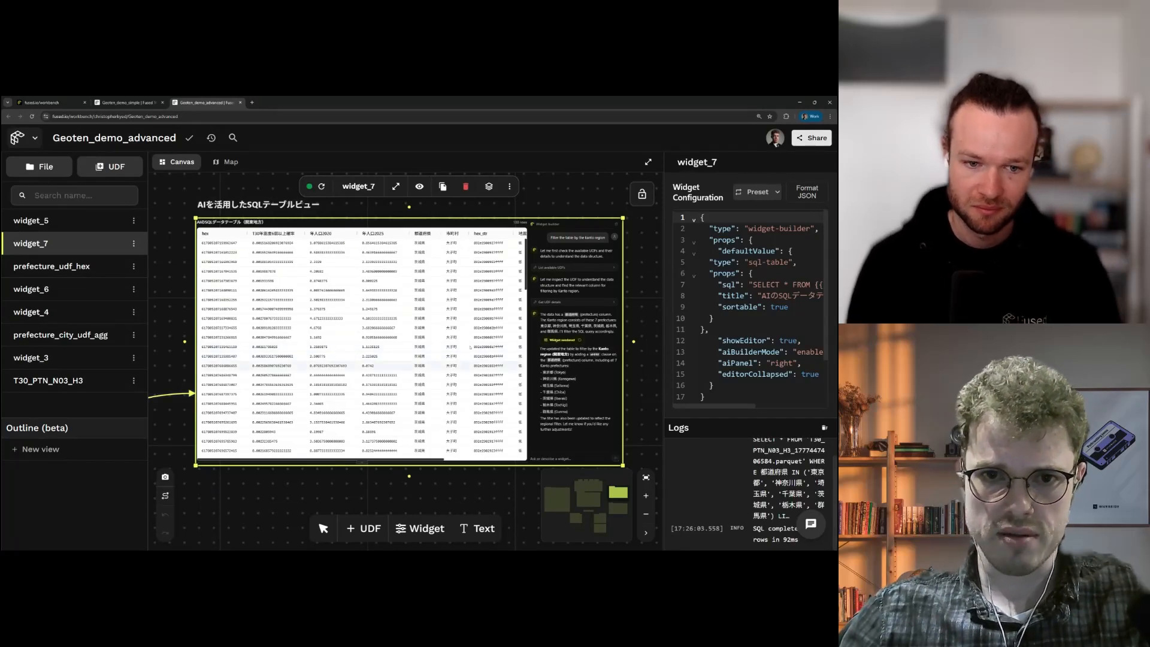
scroll(455, 296, "down", 3)
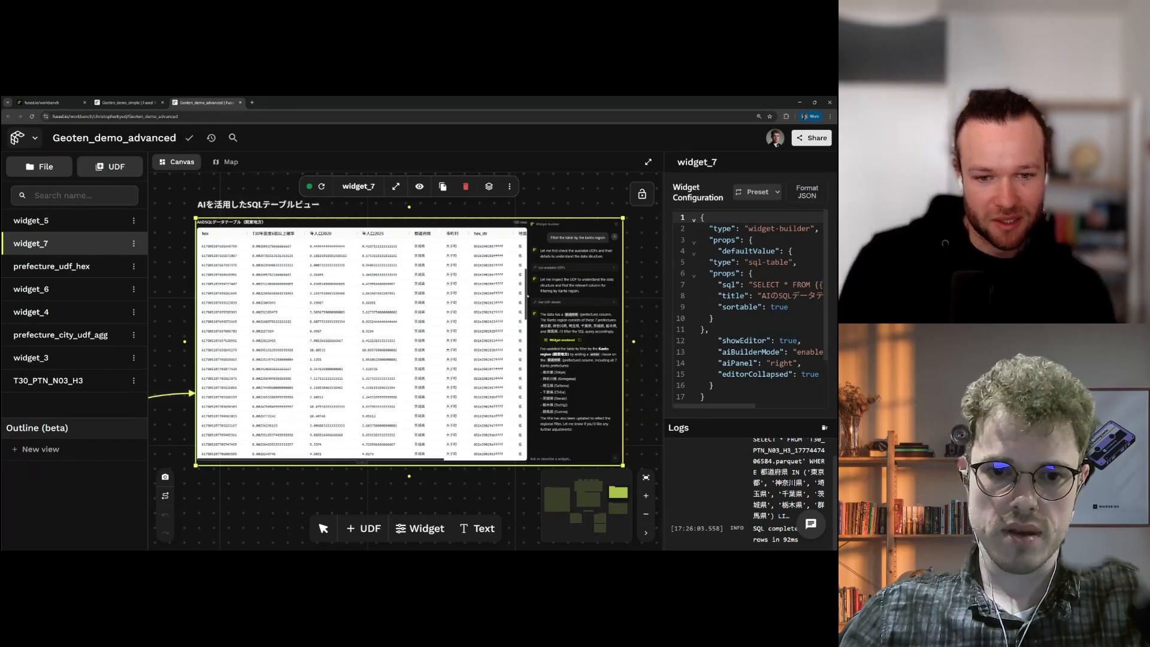
scroll(521, 272, "up", 3)
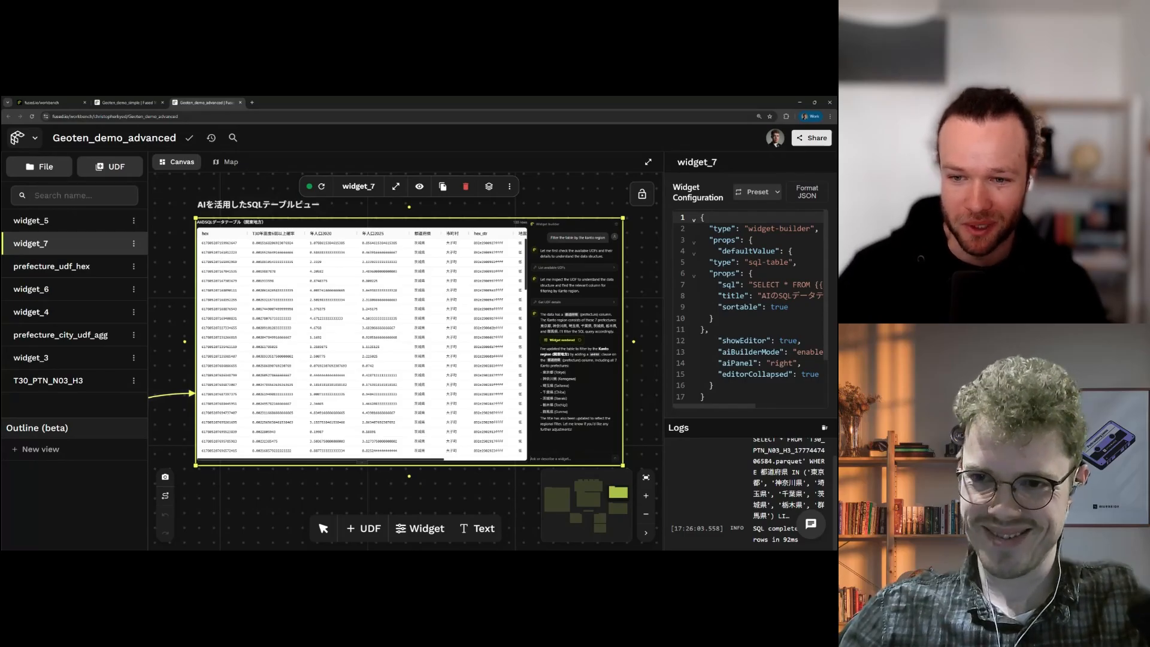
type("Grou")
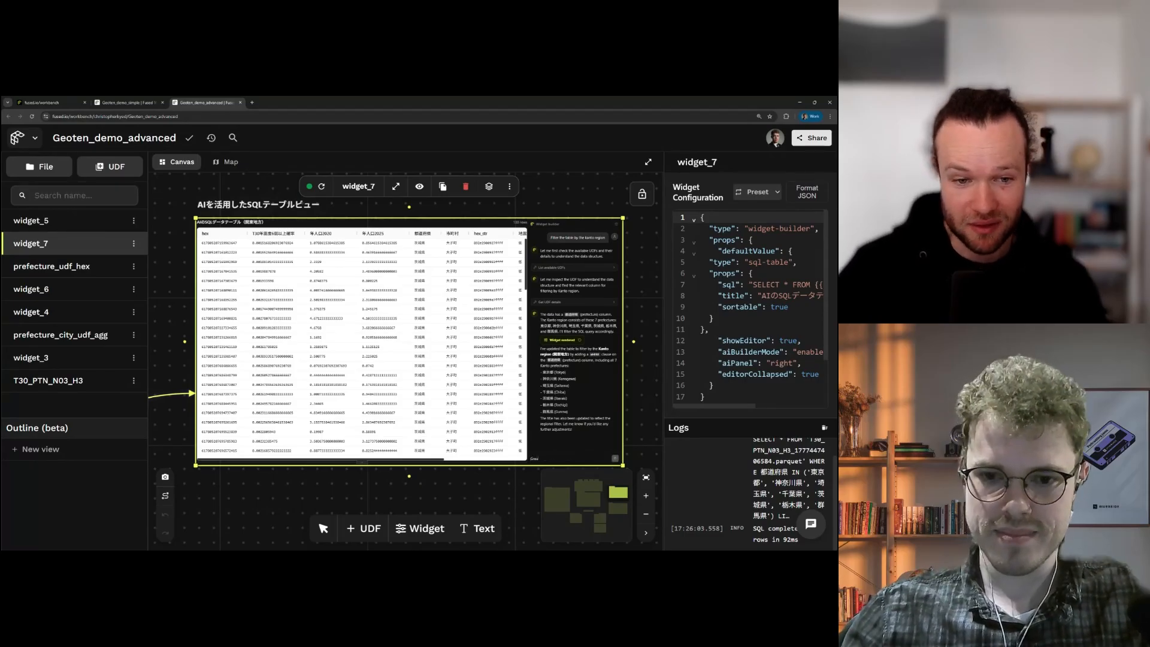
type("p by prefectu")
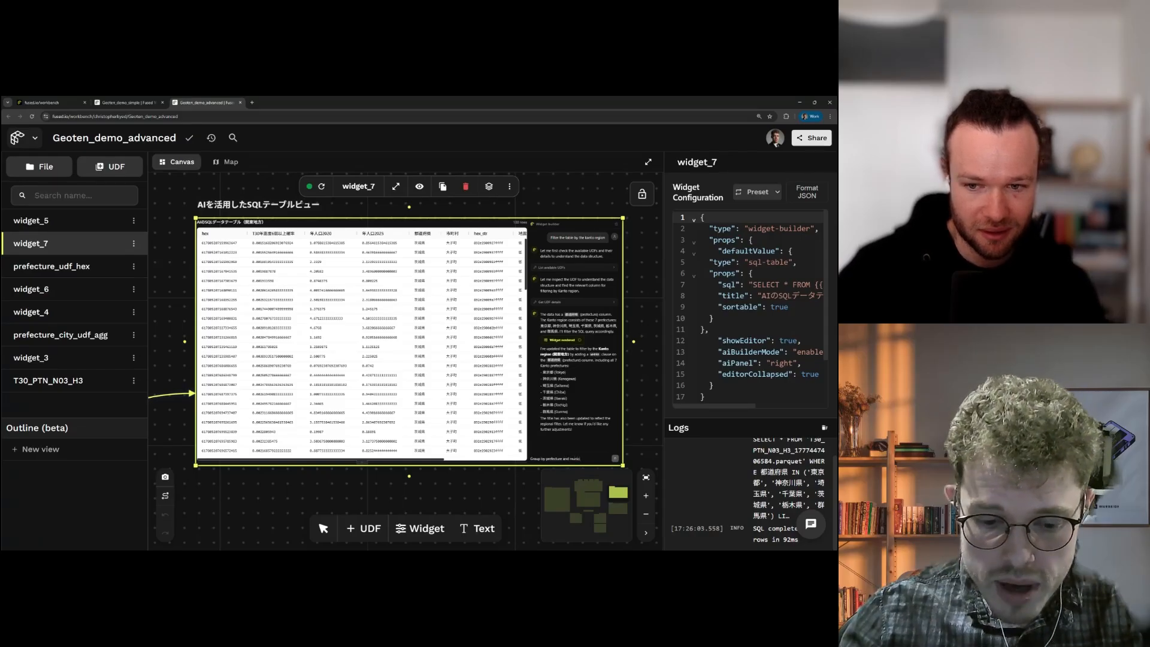
Step: Group the Kanto table by prefecture and municipality and sort it by 総人口2020, largest first
type("re and municipality")
key("Return")
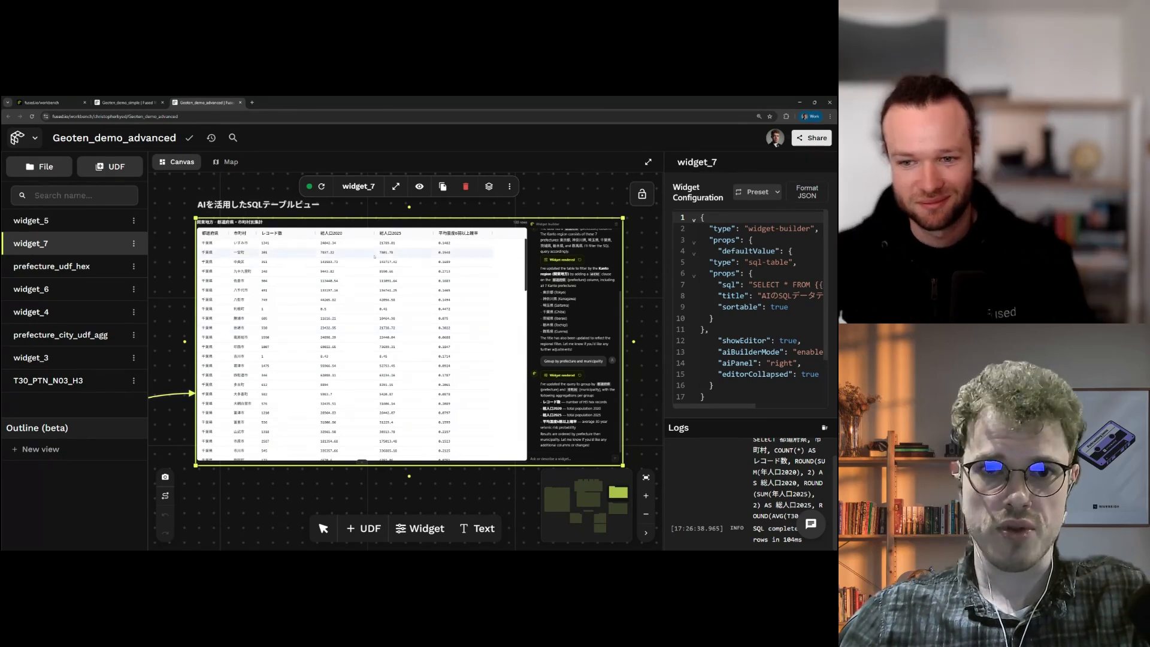
left_click(460, 234)
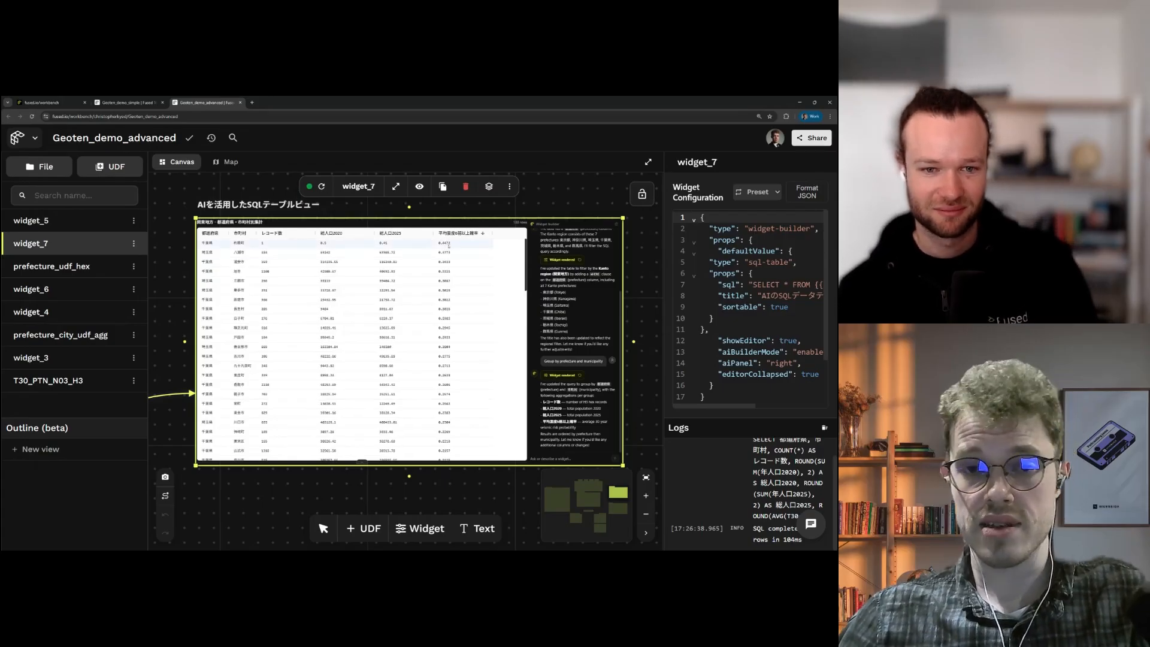
scroll(268, 214, "up", 2)
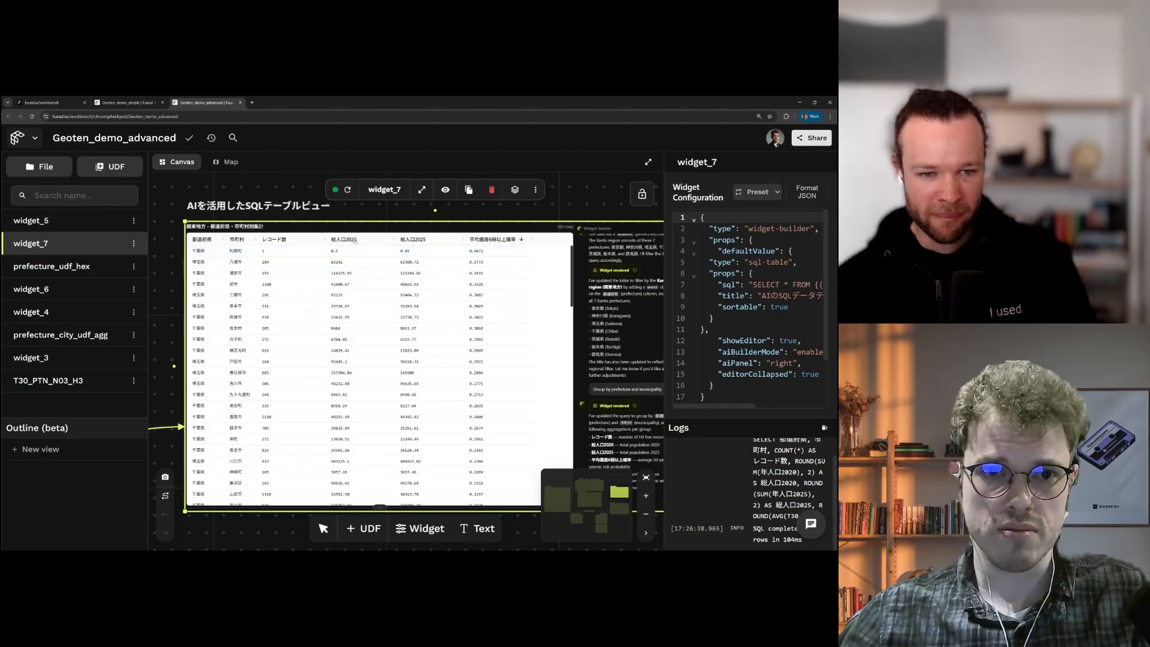
left_click(356, 240)
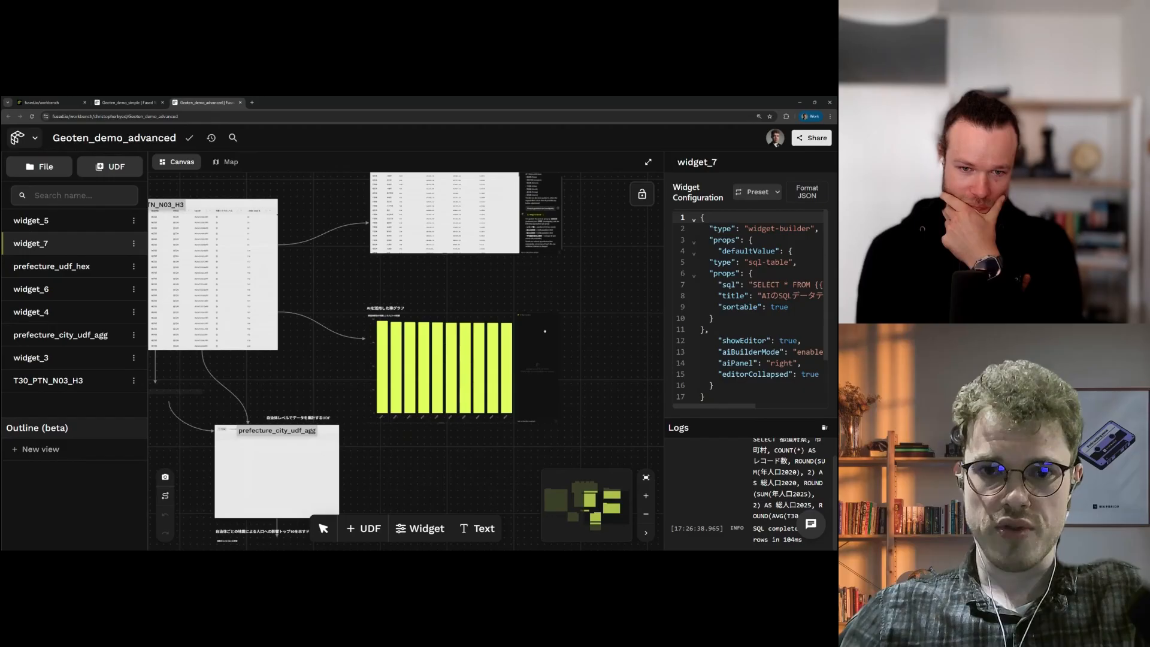
Step: Pan over to the widget_6 bar chart and select it
left_click_drag(515, 378, 526, 336)
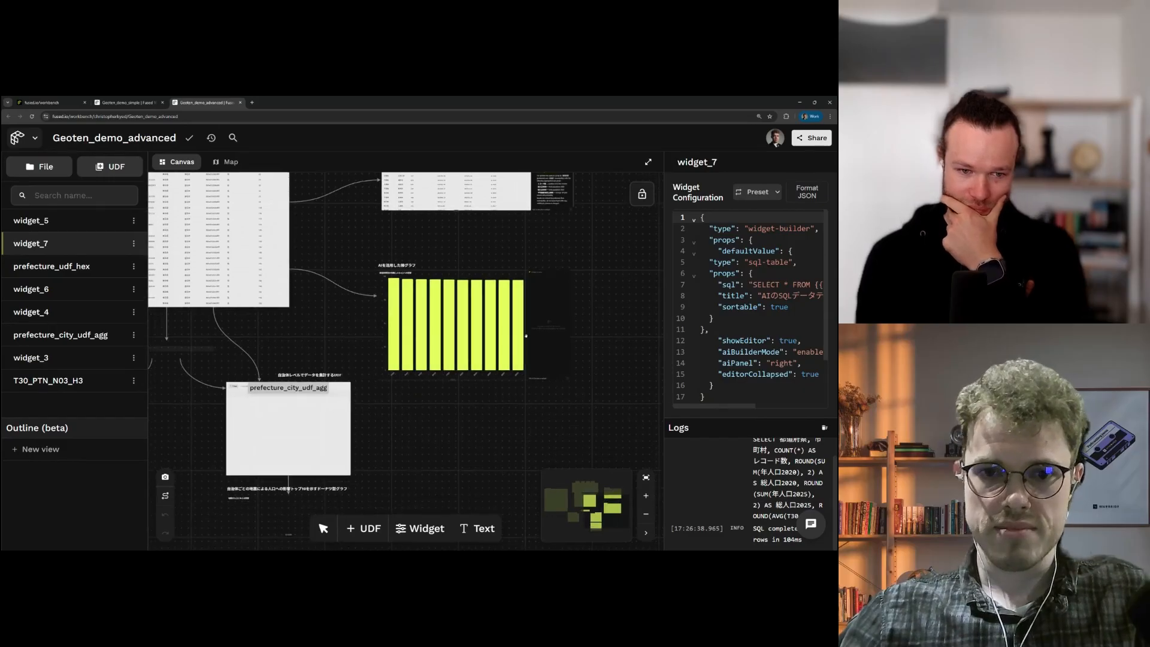
scroll(526, 335, "up", 3)
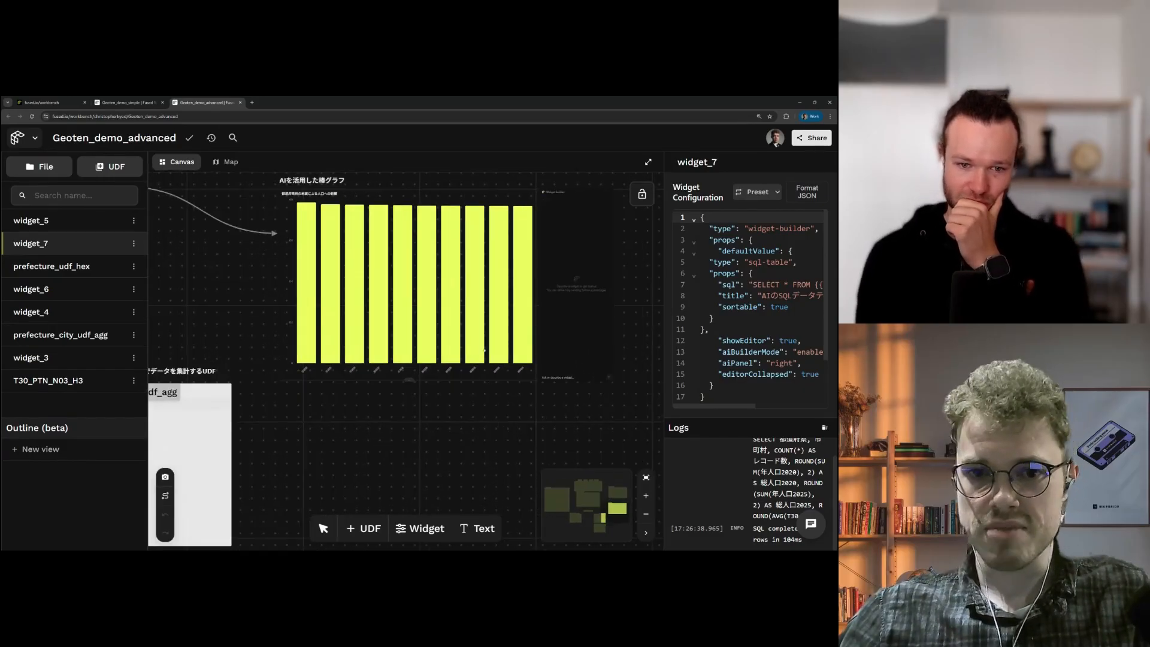
left_click(484, 351)
scroll(484, 351, "up", 2)
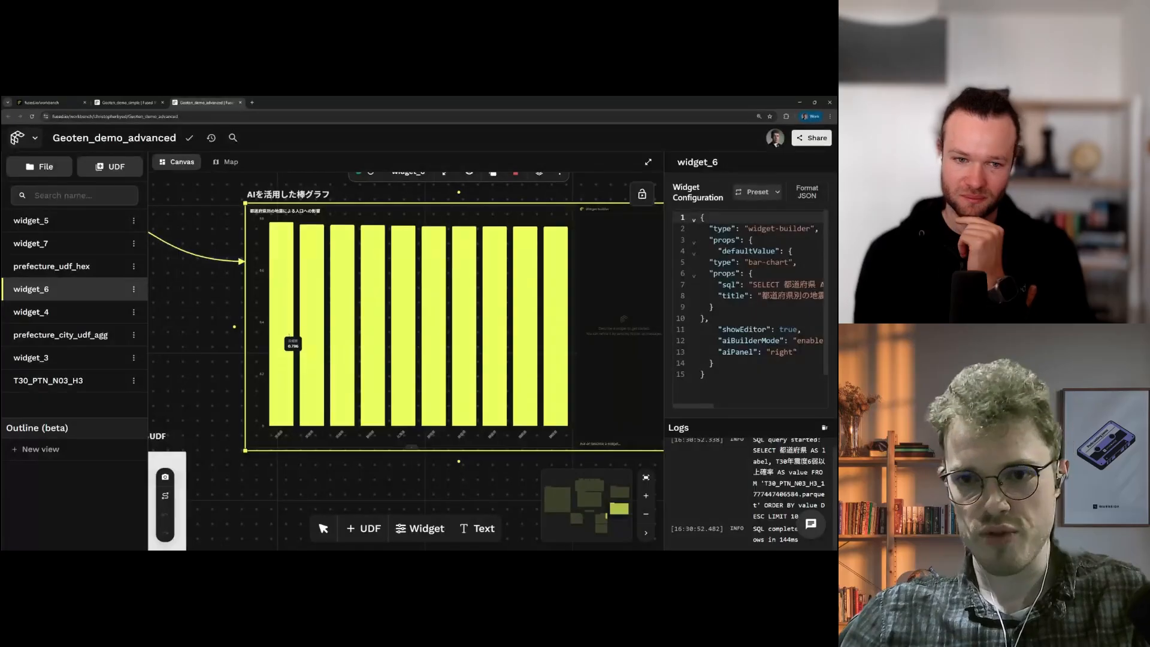
scroll(509, 371, "down", 1)
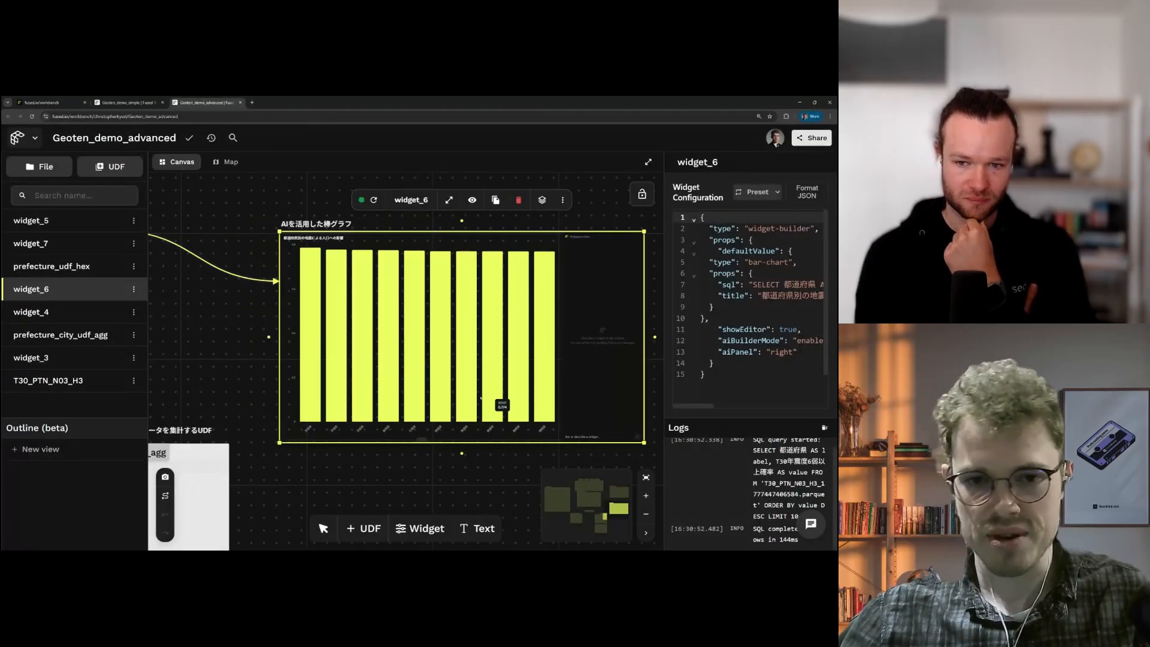
scroll(481, 398, "down", 2)
Step: Frame the table, prefecture dropdown widget_3 and both UDF nodes, then show the canvas full-screen
left_click_drag(491, 447, 541, 359)
left_click_drag(419, 431, 529, 403)
scroll(527, 403, "down", 3)
left_click_drag(400, 325, 510, 303)
left_click_drag(387, 291, 388, 325)
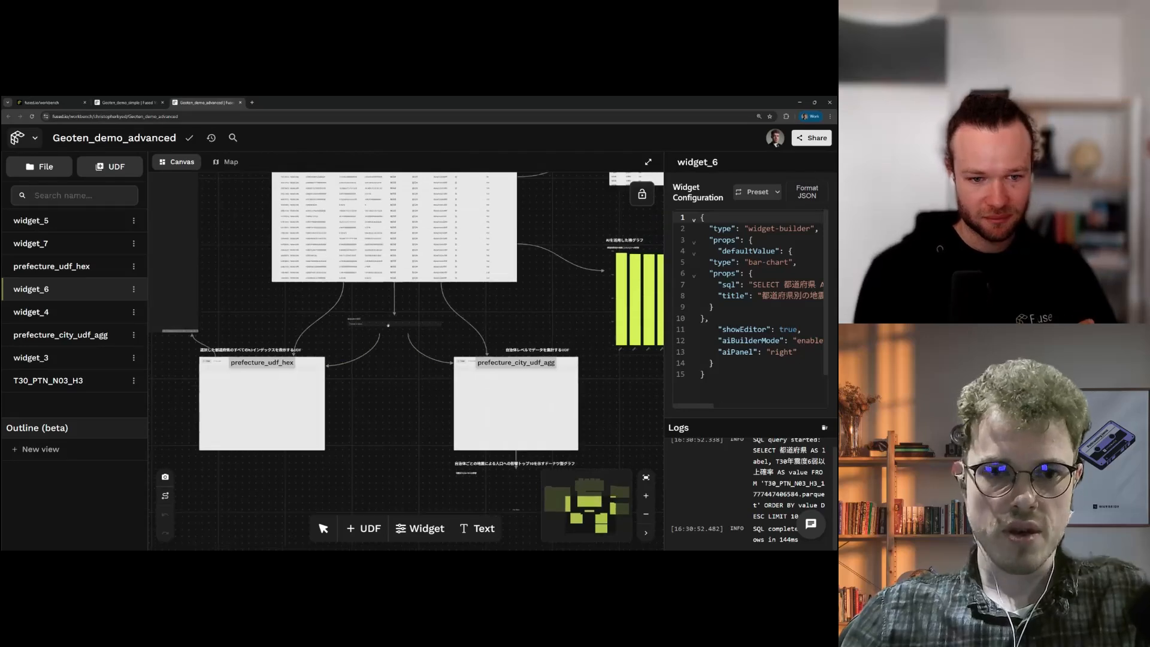
left_click(388, 325)
scroll(391, 437, "up", 2)
left_click(648, 161)
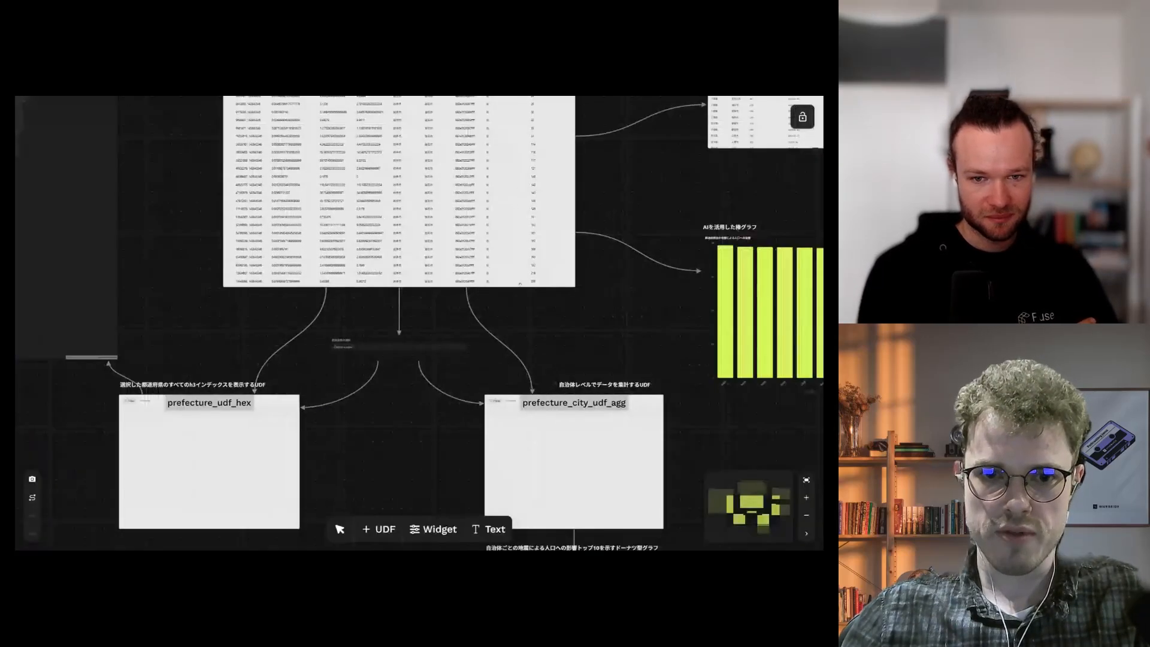
left_click(422, 350)
Step: Choose 北海道 in the prefecture dropdown
left_click(422, 349)
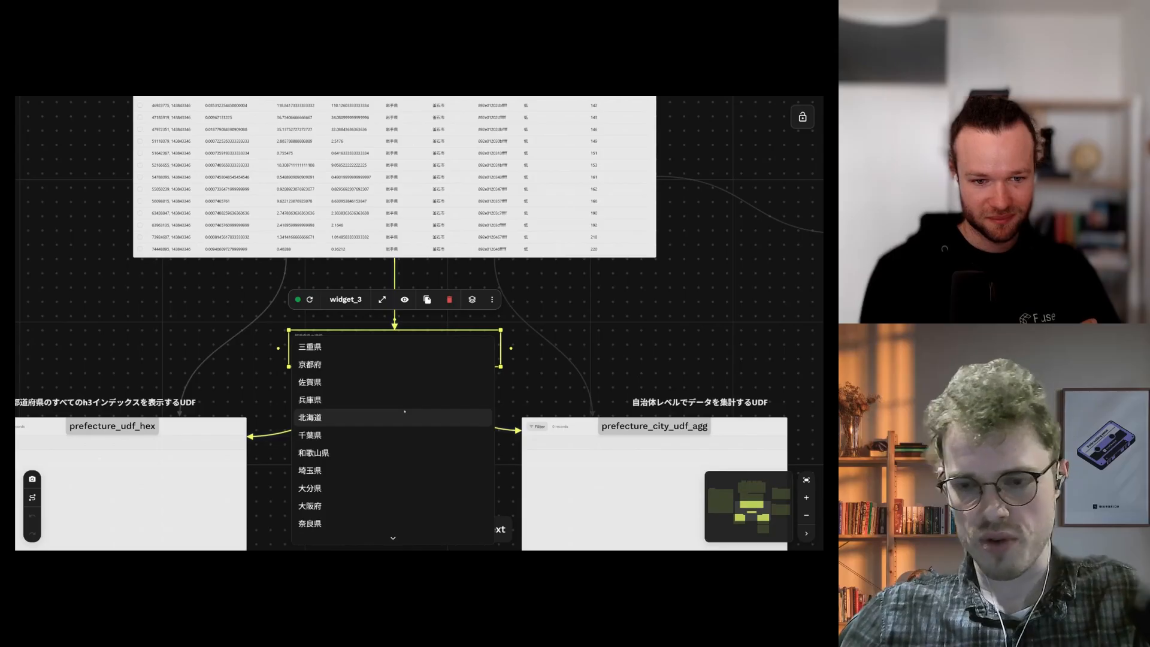
left_click(405, 411)
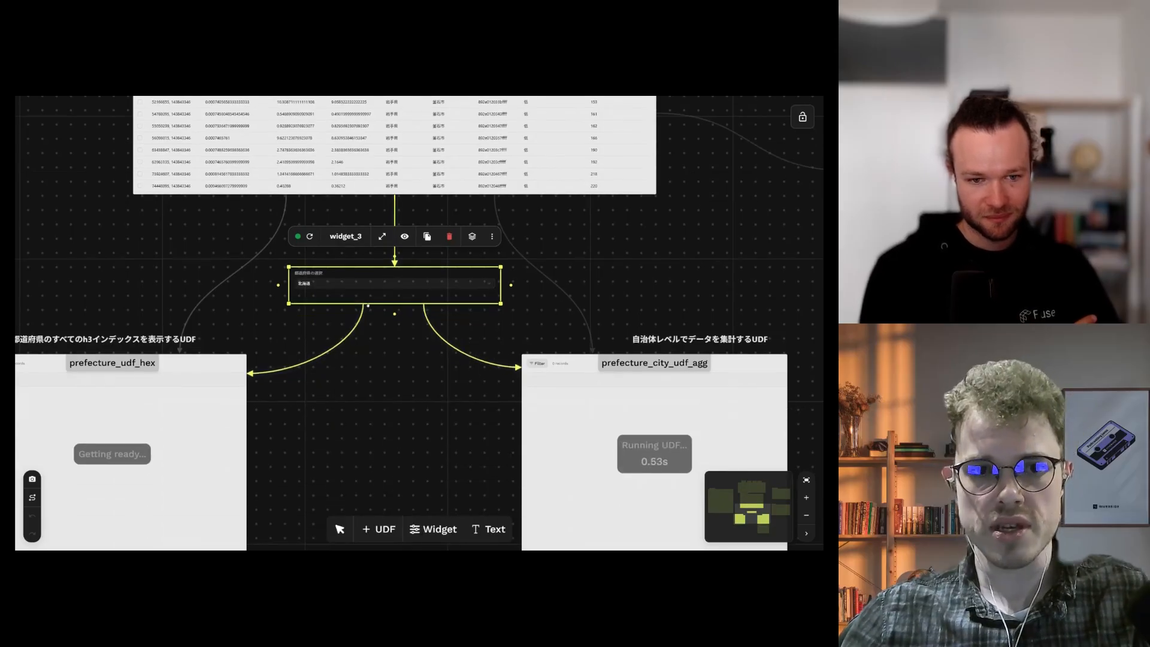
scroll(389, 336, "down", 2)
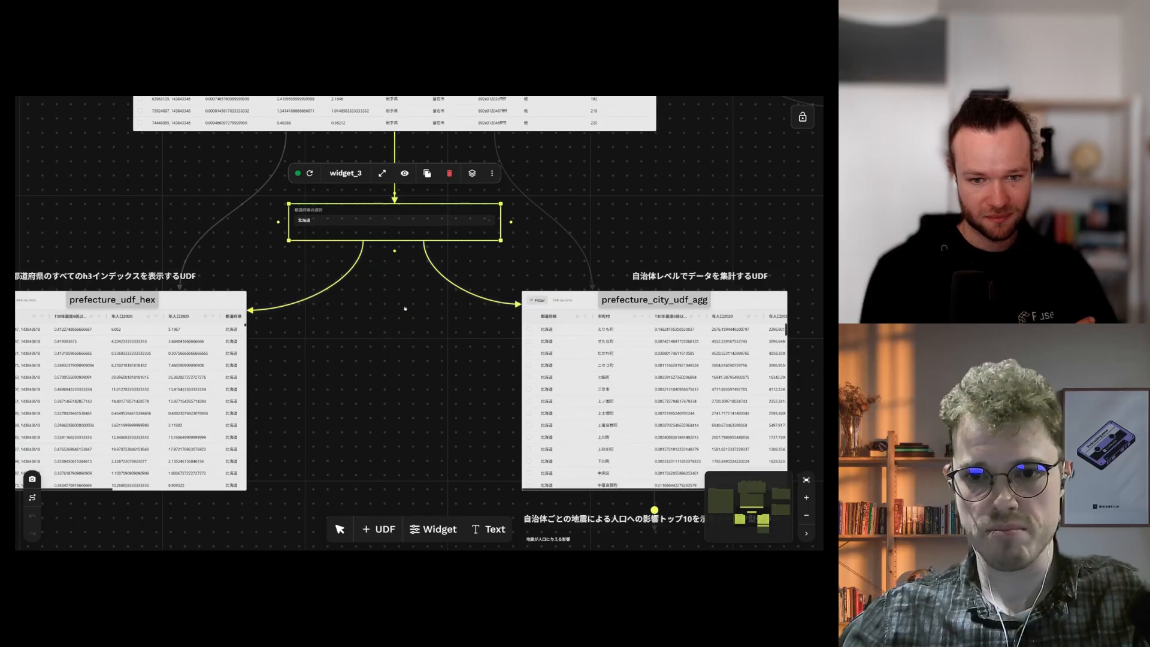
scroll(405, 309, "down", 2)
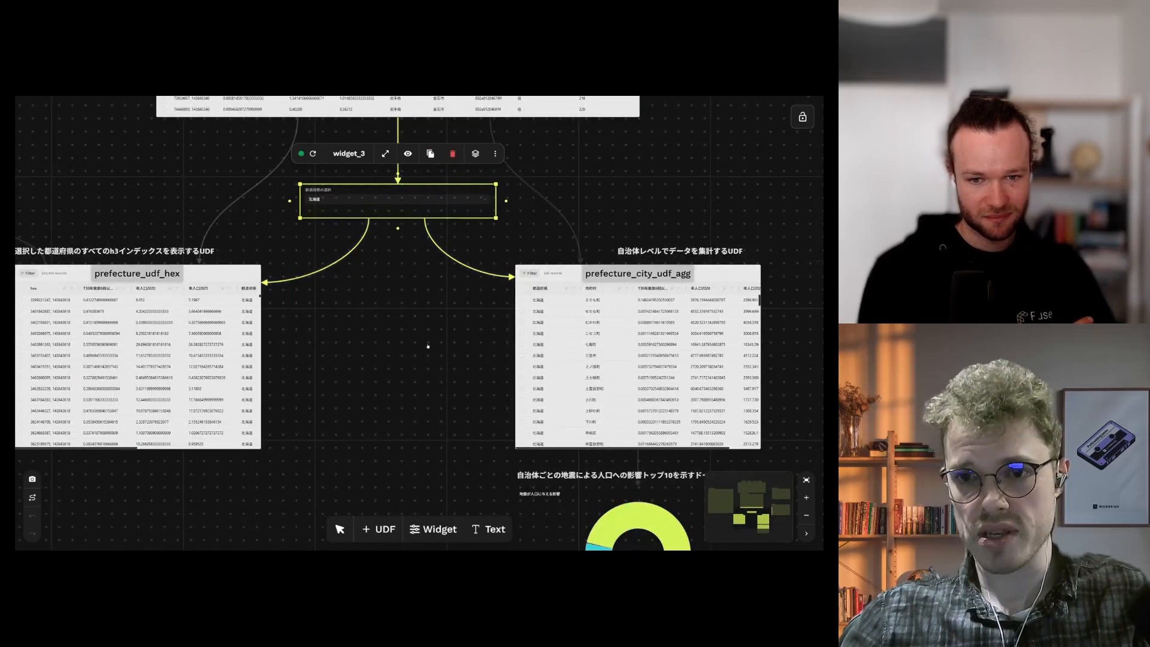
Step: Select prefecture_city_udf_agg, then the widget_4 donut chart of the top 10 municipalities by earthquake impact
left_click_drag(428, 347, 346, 309)
left_click_drag(713, 339, 637, 318)
left_click(590, 304)
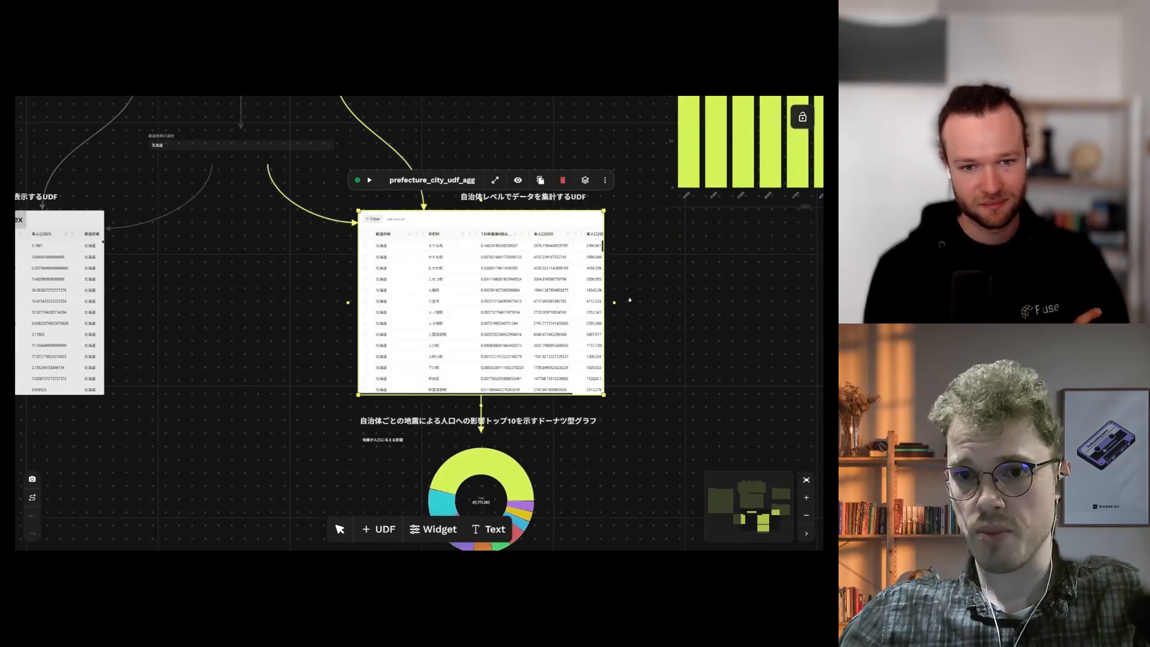
left_click_drag(663, 265, 622, 240)
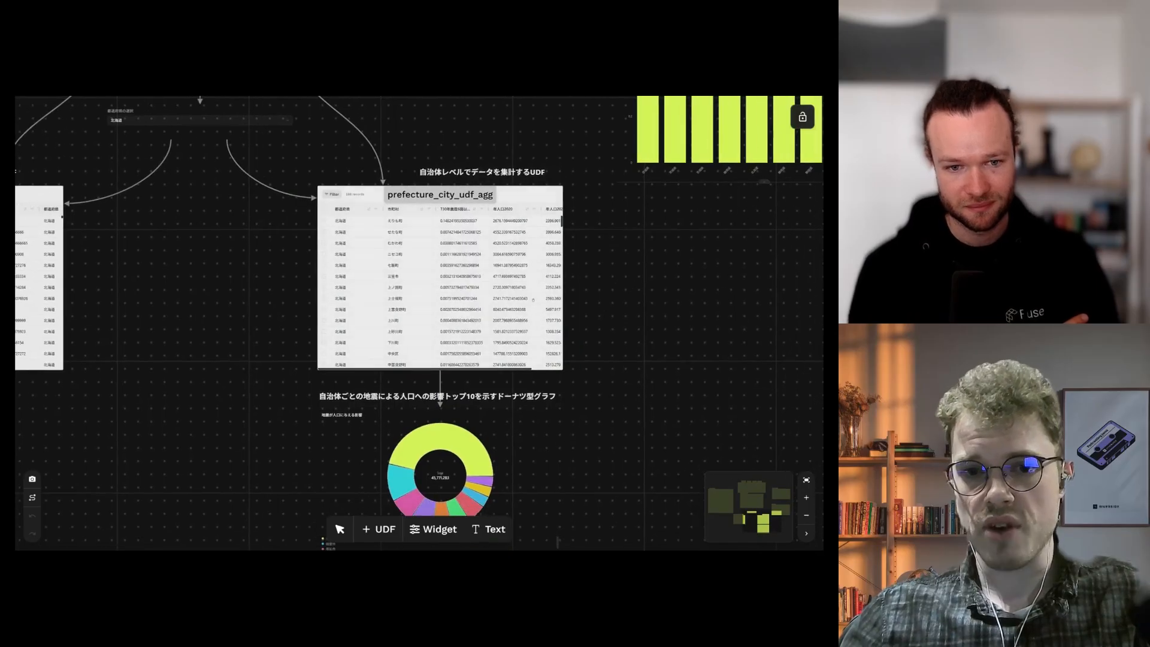
scroll(579, 355, "down", 3)
scroll(526, 364, "up", 3)
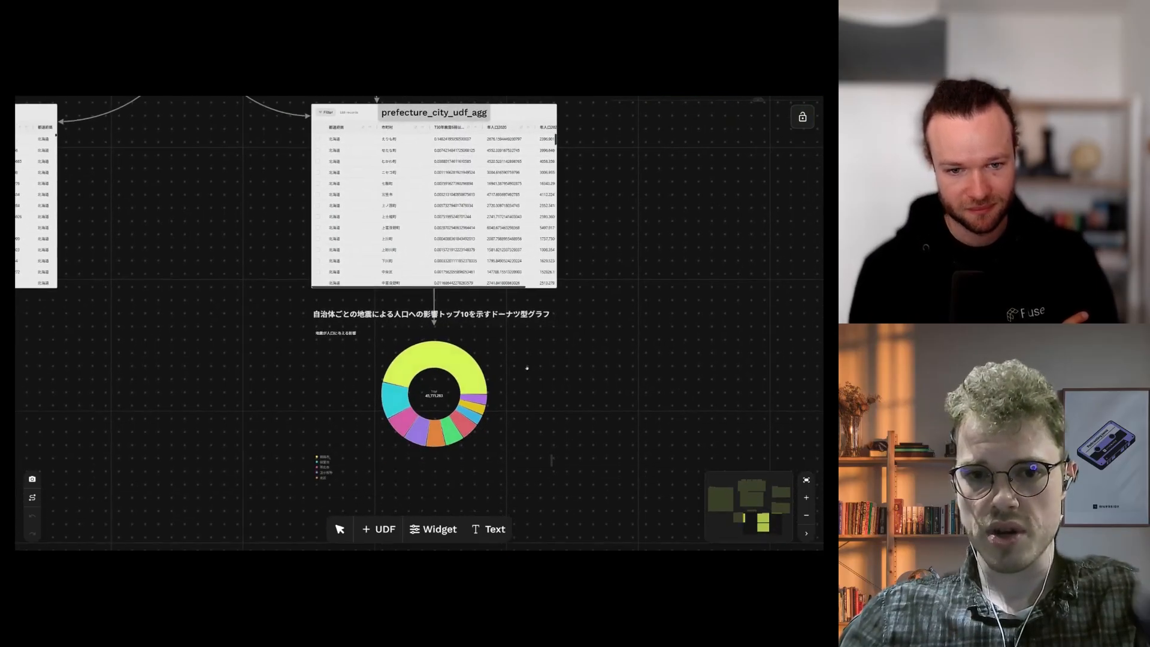
left_click(488, 334)
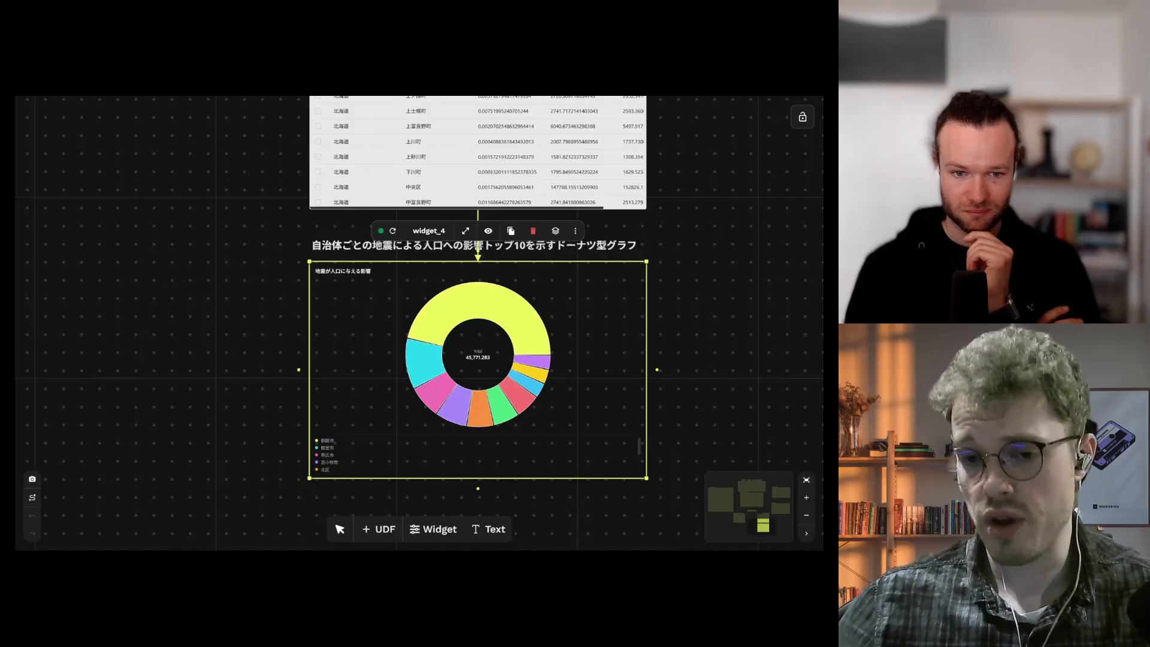
Step: Select the prefecture_udf_hex node and frame its linked interactive 3D H3 map of Japan
scroll(264, 294, "down", 3)
left_click_drag(263, 293, 484, 332)
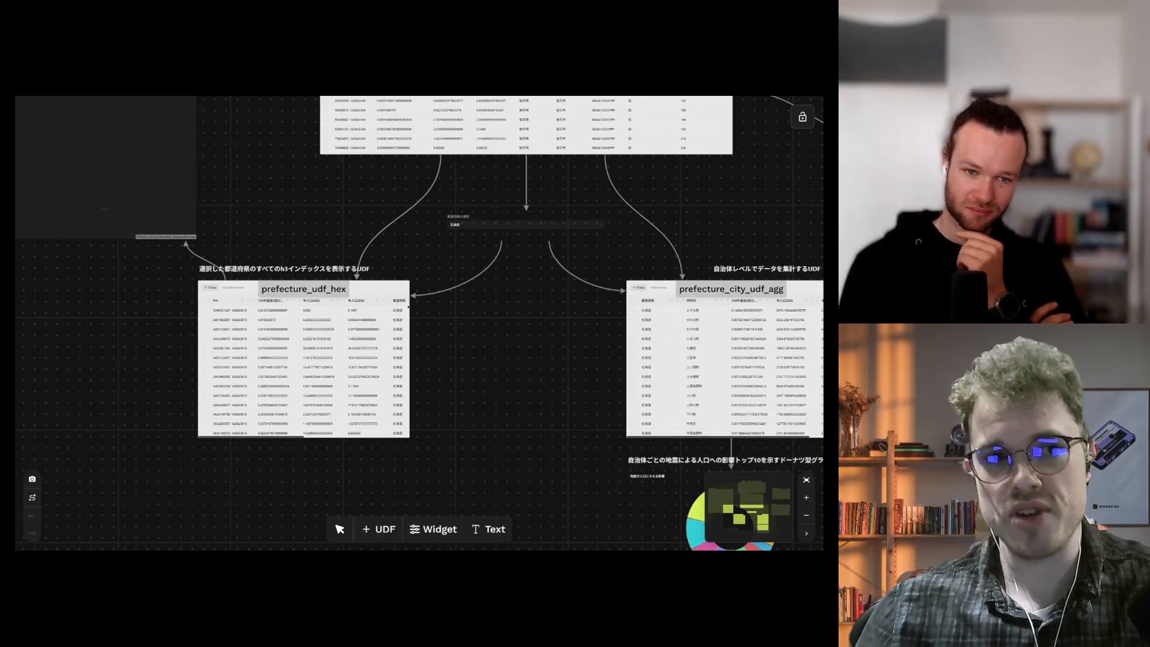
left_click_drag(283, 209, 358, 192)
left_click(389, 328)
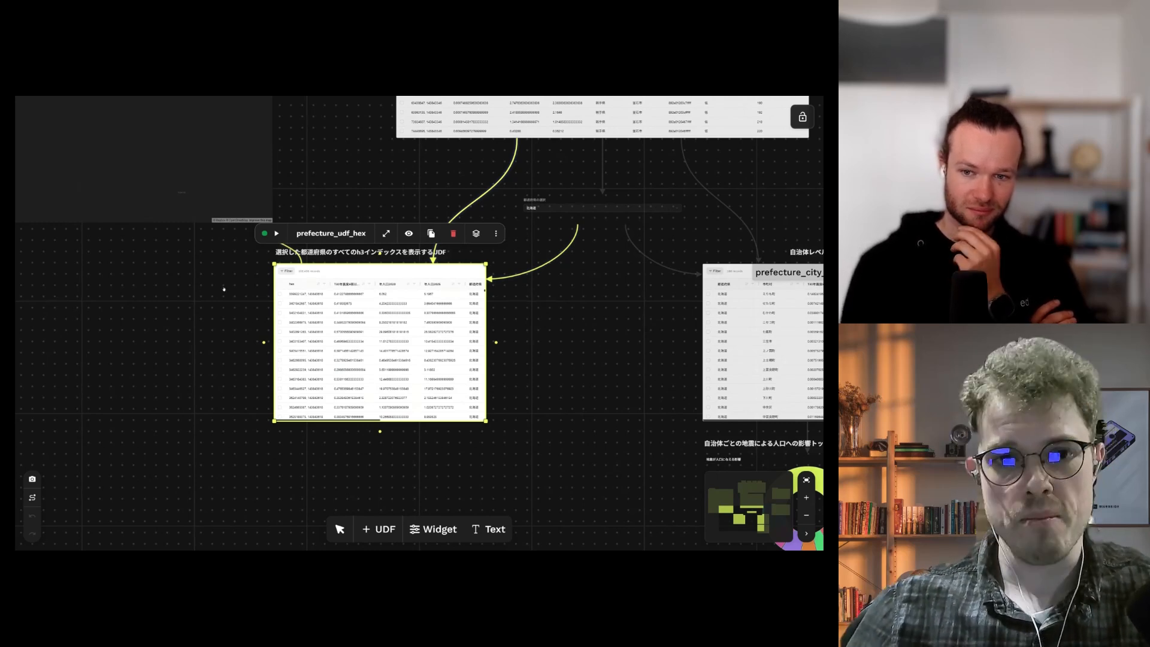
left_click_drag(234, 296, 298, 365)
scroll(361, 203, "down", 1)
left_click_drag(365, 193, 508, 369)
Step: Zoom and pan the 3D H3 map toward Hokkaido and its bay area
left_click_drag(507, 252, 503, 285)
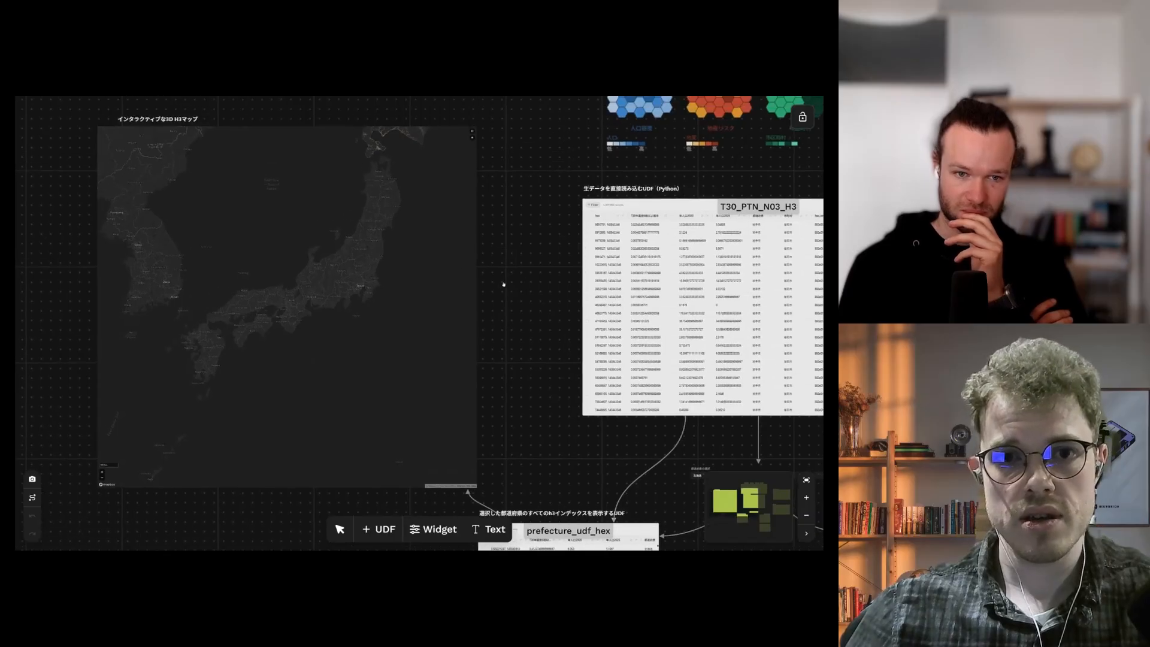
left_click_drag(419, 185, 351, 323)
scroll(352, 338, "up", 5)
scroll(378, 275, "down", 3)
scroll(392, 312, "up", 5)
scroll(378, 288, "up", 5)
scroll(351, 322, "up", 5)
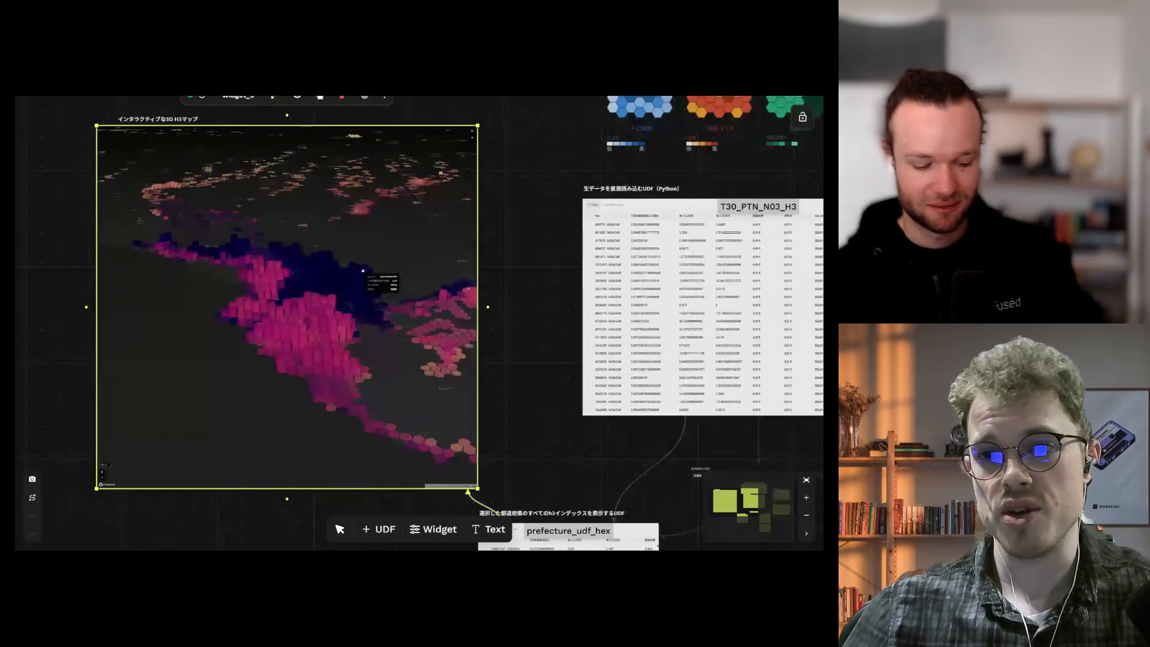
mouse_move(358, 278)
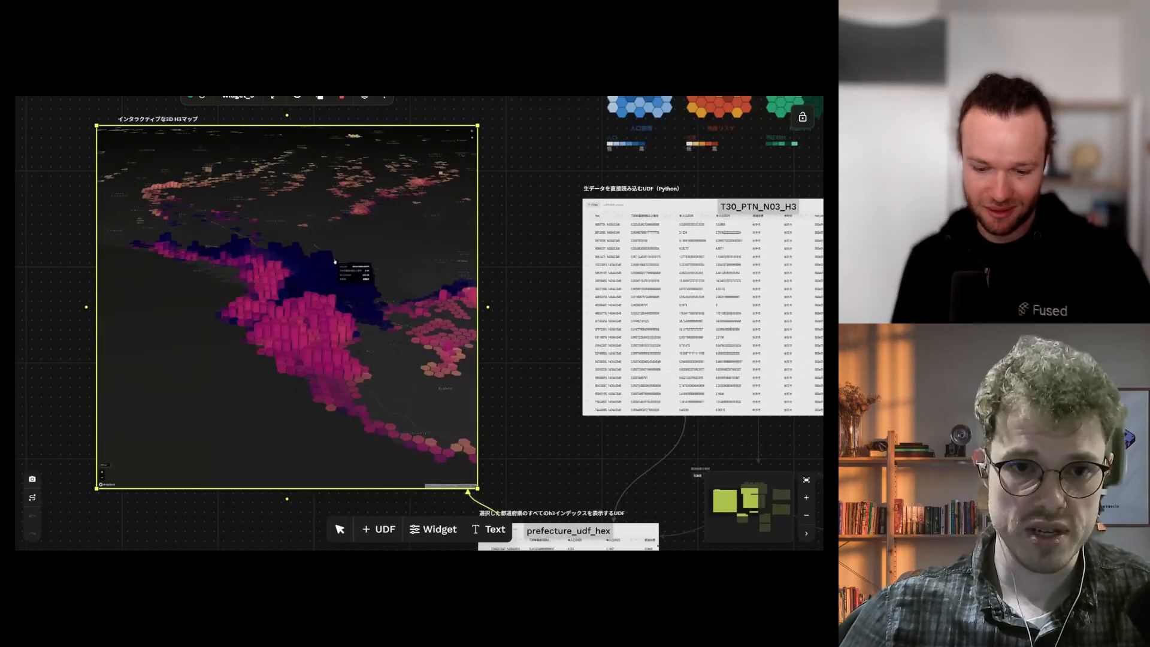
scroll(335, 262, "down", 5)
scroll(353, 268, "up", 3)
scroll(372, 274, "down", 5)
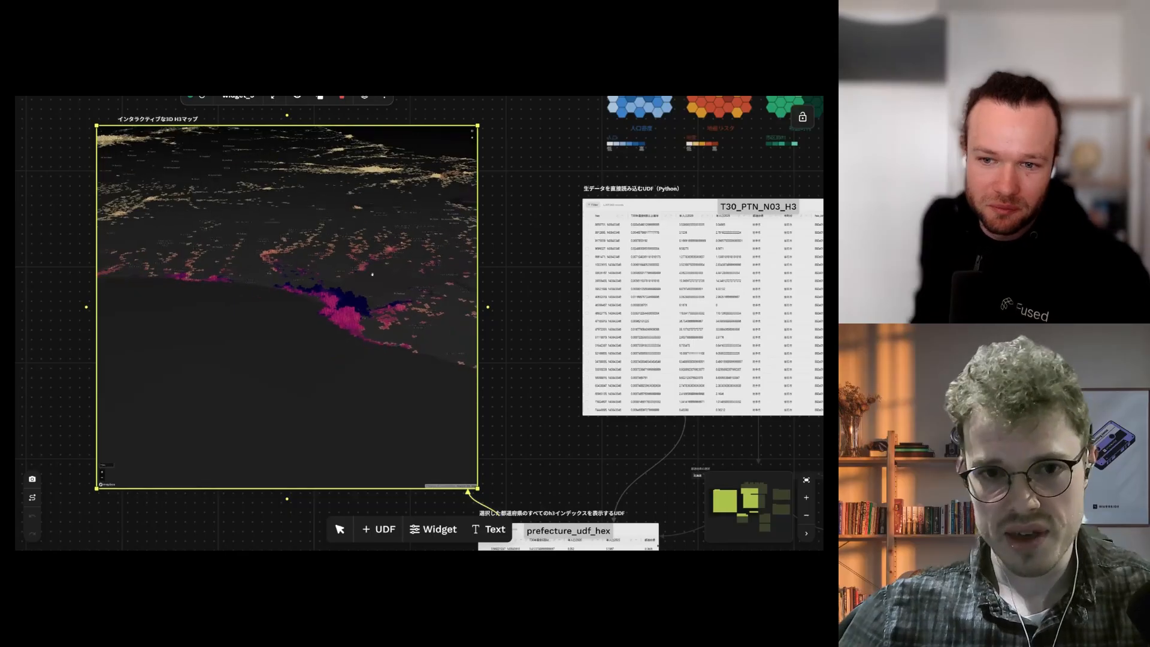
scroll(375, 274, "down", 3)
left_click_drag(438, 271, 372, 298)
left_click_drag(452, 289, 350, 311)
scroll(383, 313, "down", 5)
scroll(383, 310, "down", 3)
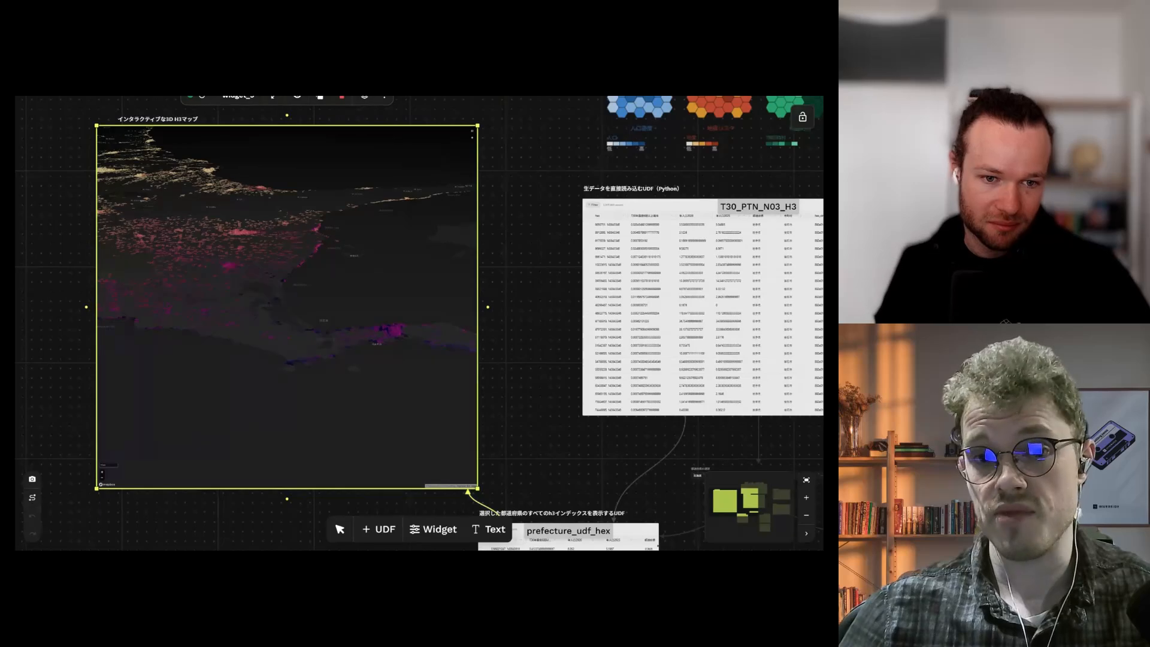
Step: Tilt and rotate the map to inspect the extruded hexagon columns along the coastal clusters
left_click_drag(413, 314, 446, 291)
scroll(371, 347, "down", 4)
scroll(372, 338, "down", 4)
scroll(318, 300, "up", 8)
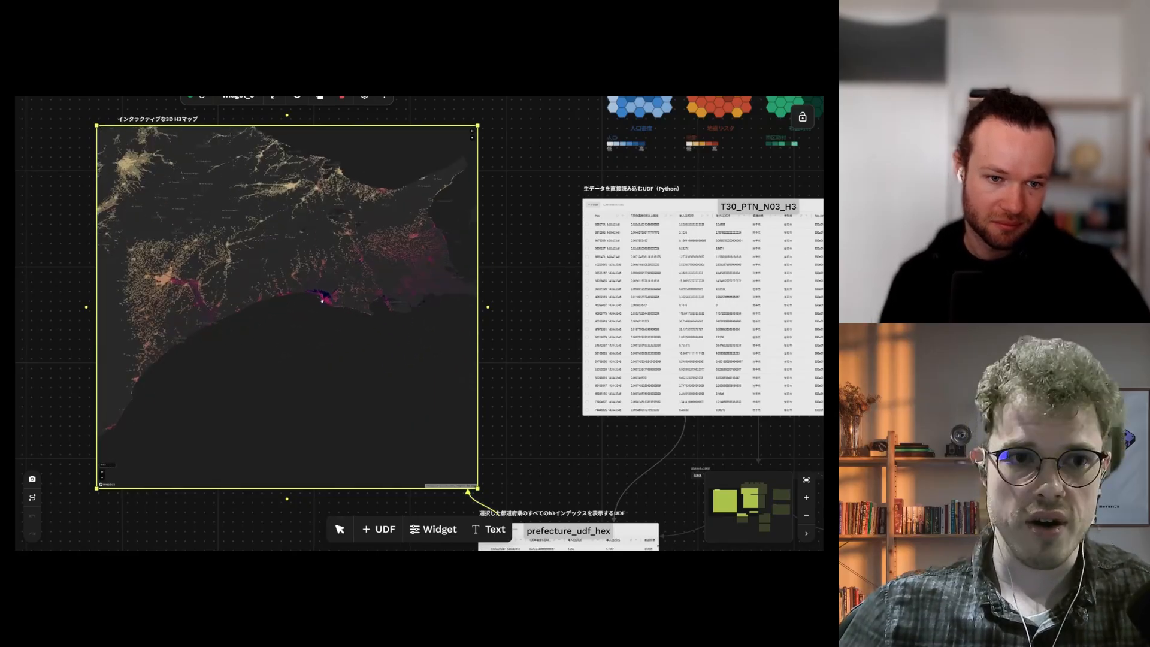
scroll(318, 354, "down", 8)
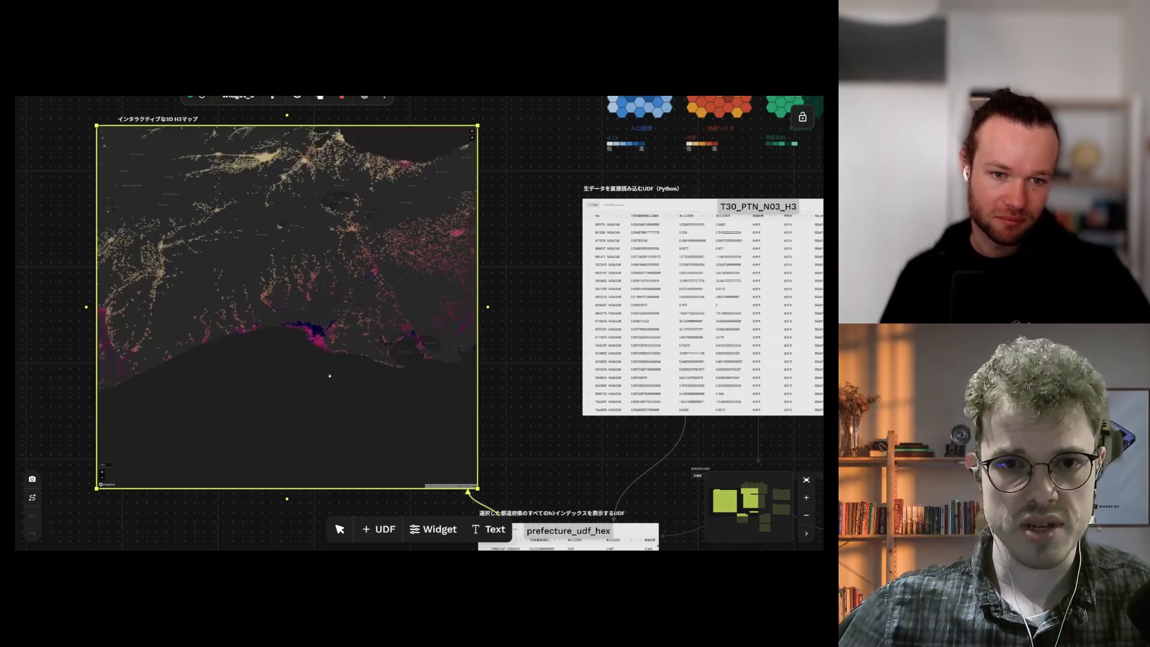
left_click_drag(401, 370, 303, 306)
scroll(290, 285, "down", 3)
scroll(406, 240, "up", 2)
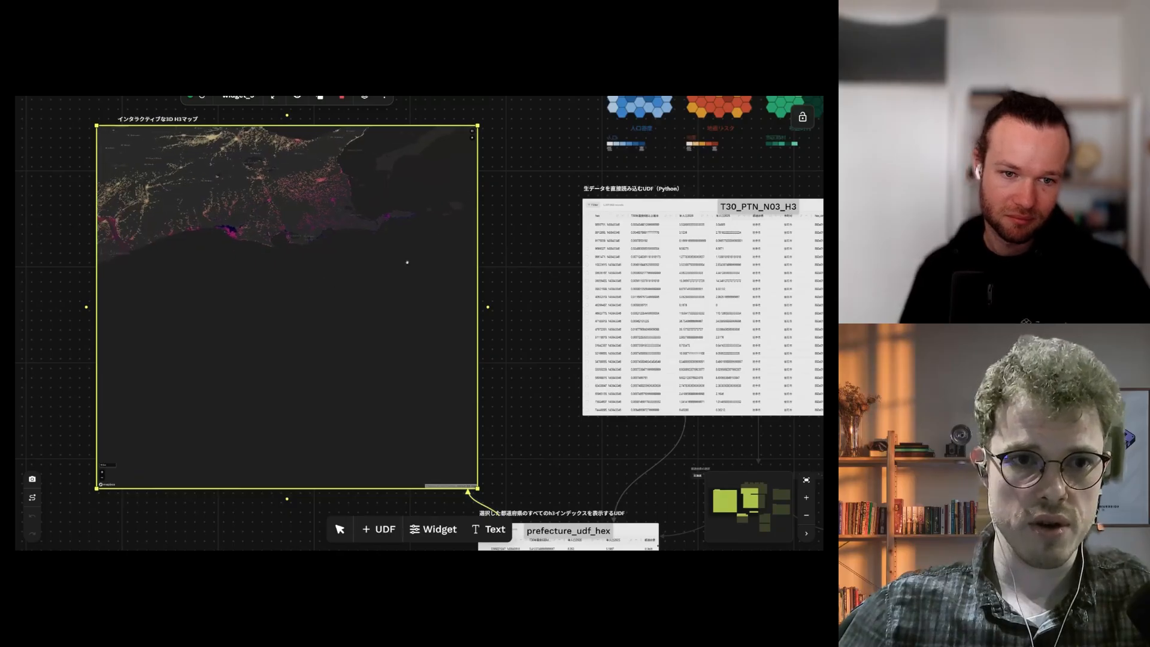
left_click_drag(428, 286, 411, 255)
left_click_drag(335, 318, 387, 353)
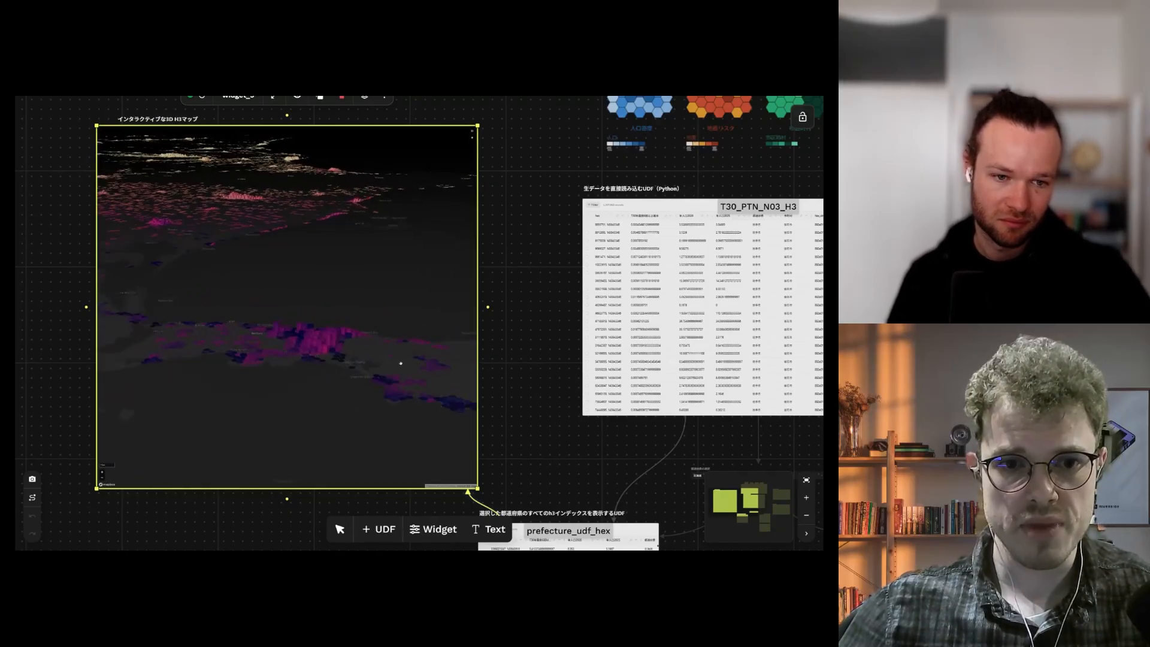
scroll(385, 364, "up", 4)
scroll(395, 383, "up", 4)
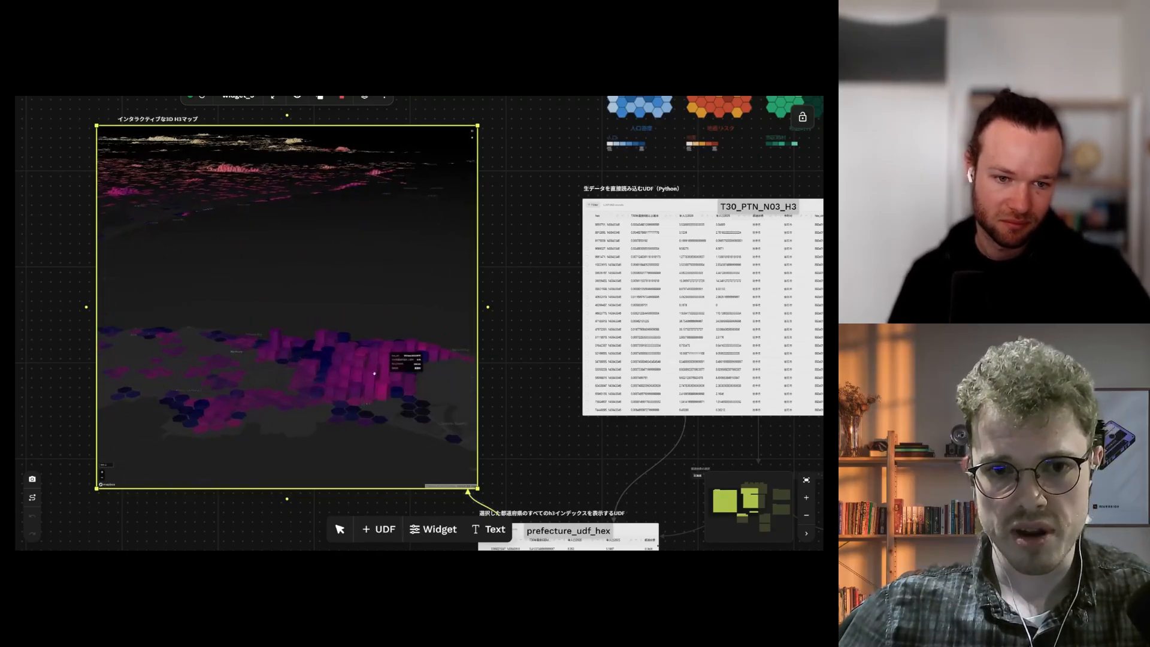
scroll(352, 339, "down", 6)
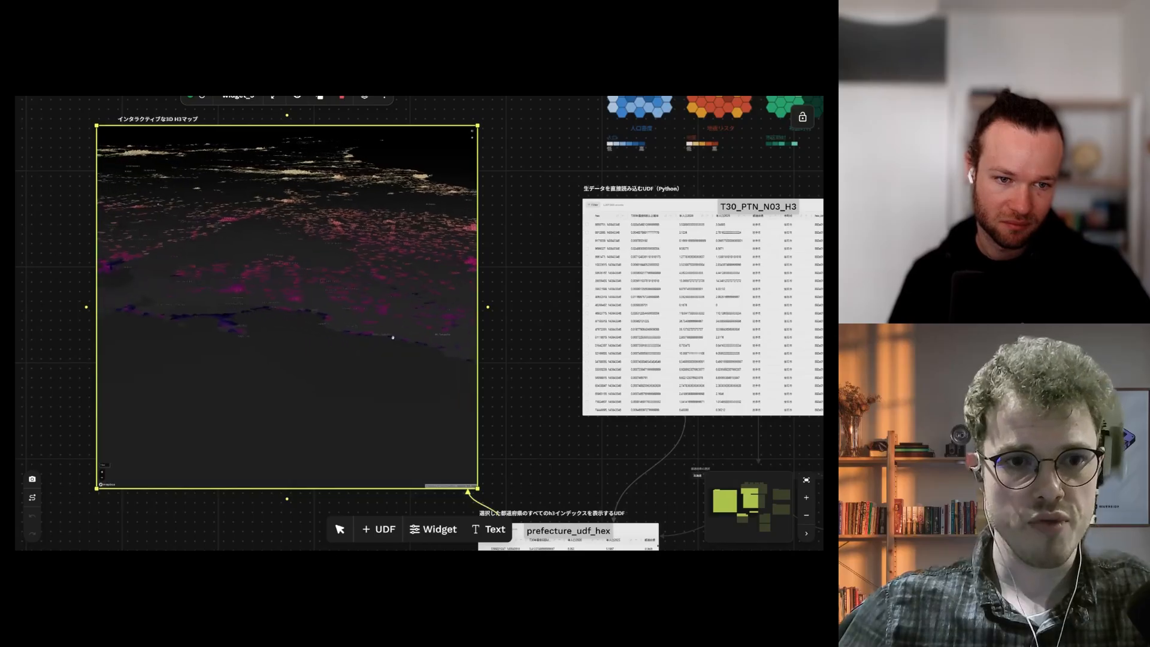
scroll(335, 345, "up", 3)
left_click_drag(323, 346, 374, 362)
scroll(354, 346, "up", 3)
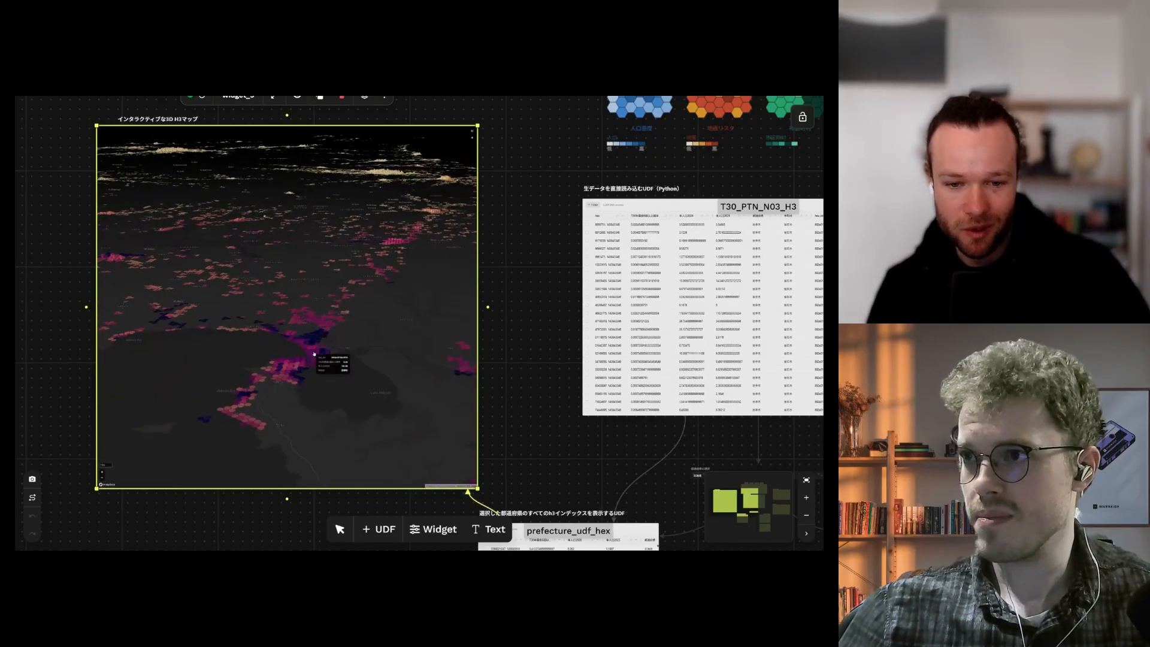
scroll(305, 347, "down", 3)
left_click_drag(180, 312, 313, 383)
scroll(313, 384, "up", 5)
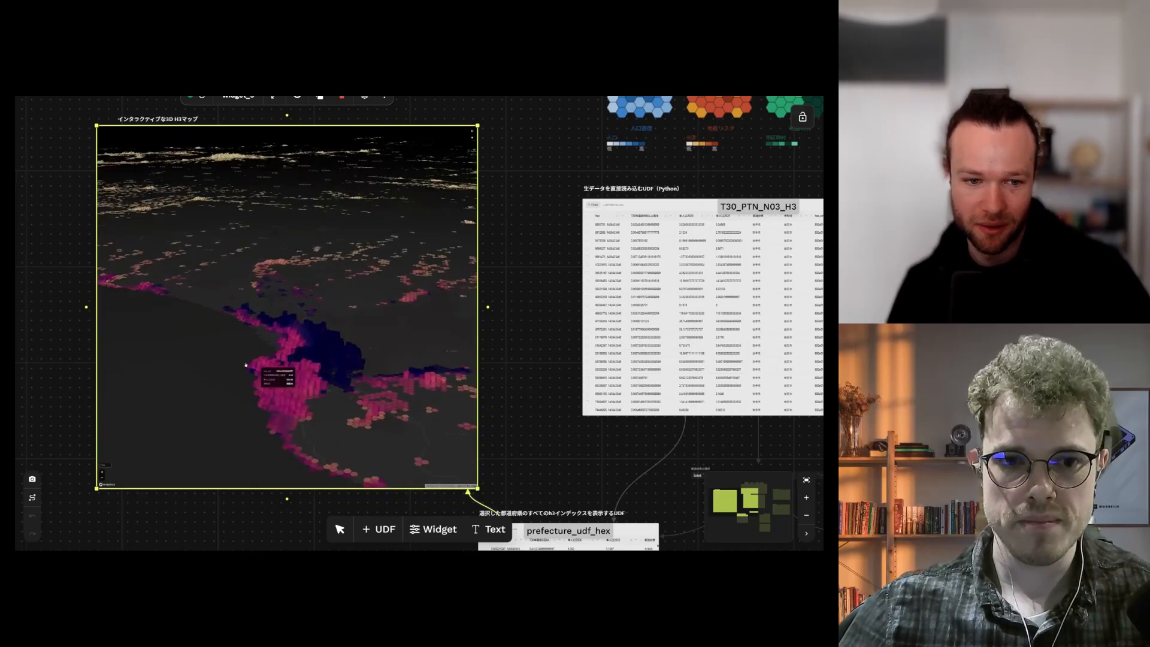
left_click_drag(179, 364, 257, 364)
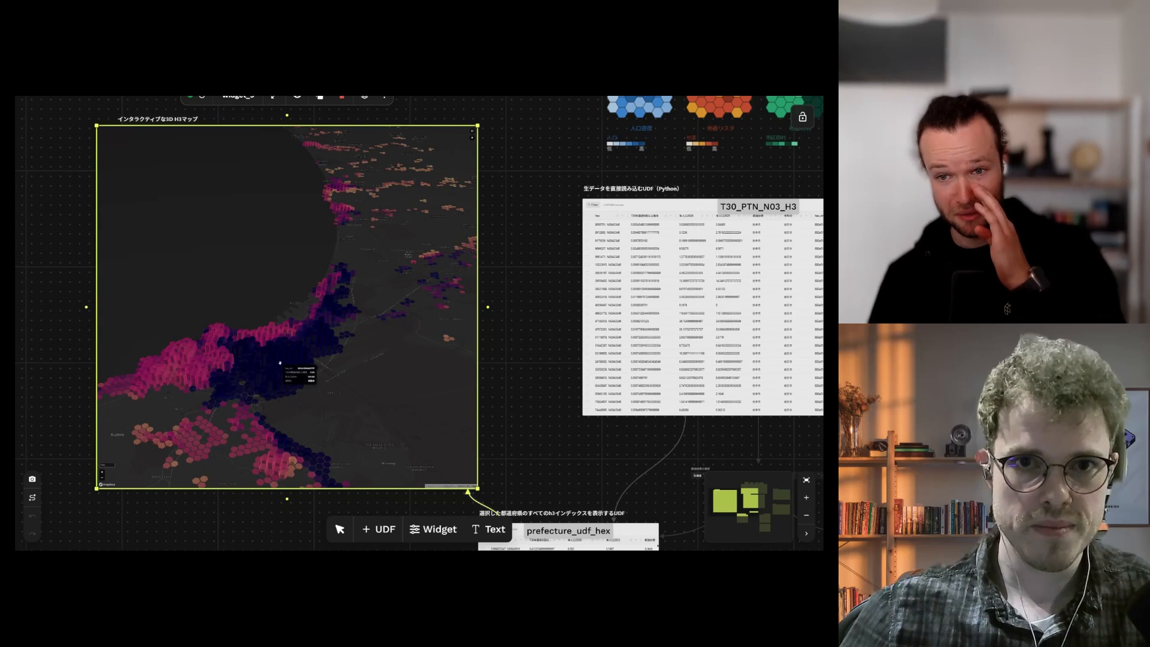
scroll(331, 358, "down", 3)
scroll(506, 318, "up", 1)
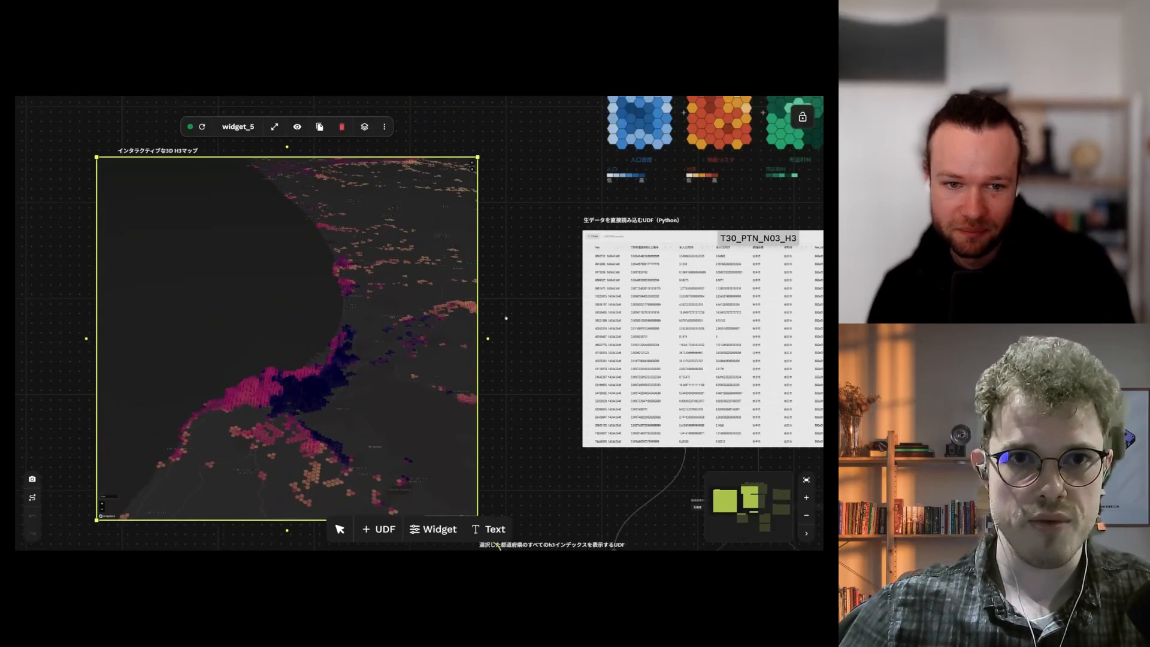
Step: Open the map widget as a standalone shared map page in a new tab
left_click(384, 127)
mouse_move(339, 152)
left_click(444, 153)
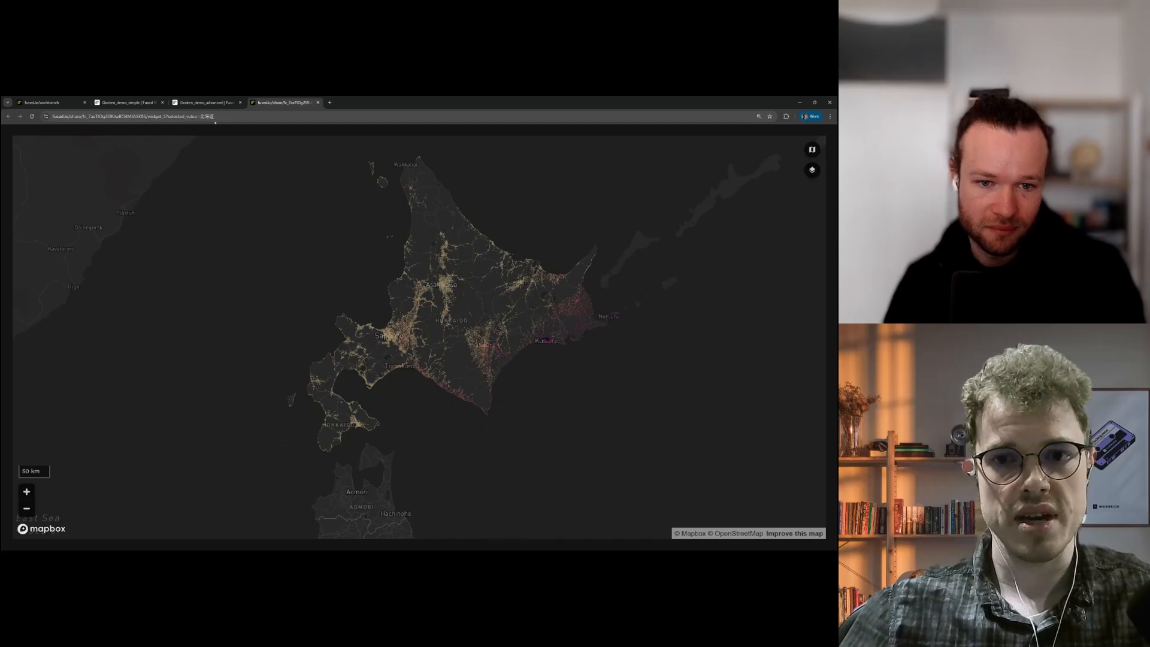
Step: Reveal selected_value in the page URL and tilt the Hokkaido map into 3D around Sapporo
double_click(207, 116)
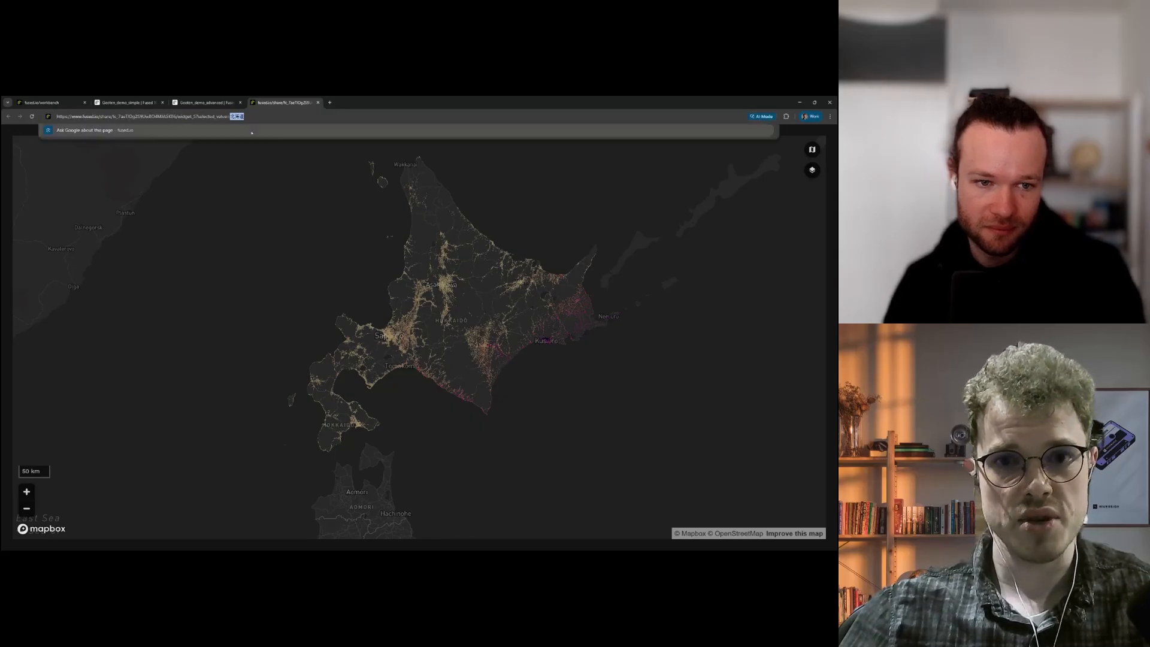
left_click(346, 206)
left_click_drag(345, 205, 326, 190)
scroll(509, 332, "up", 5)
left_click_drag(526, 331, 454, 268)
mouse_move(487, 317)
left_mouse_down()
mouse_move(466, 294)
mouse_move(476, 305)
left_mouse_up()
scroll(466, 294, "up", 3)
scroll(239, 239, "up", 3)
left_click_drag(312, 306, 467, 346)
scroll(466, 345, "down", 2)
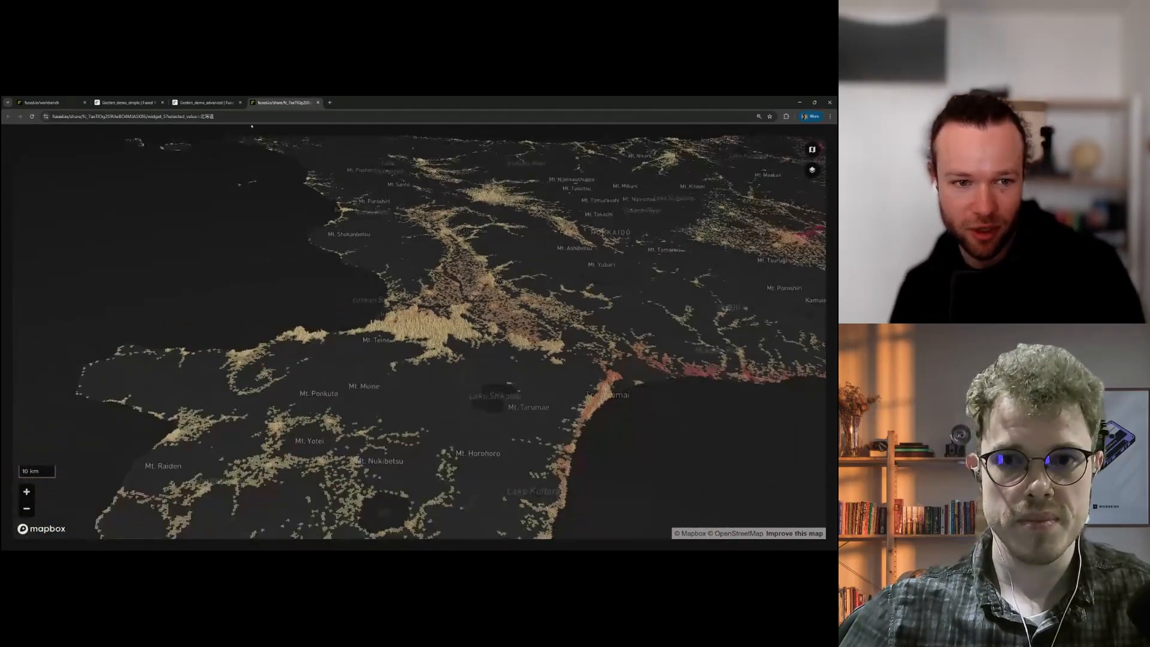
Step: Return to the Geoten_demo_advanced canvas and open widget_3's prefecture dropdown
left_click(207, 102)
scroll(480, 287, "down", 3)
left_click_drag(540, 281, 480, 197)
left_click(513, 429)
Step: Choose 千葉県 in the widget_3 prefecture dropdown
scroll(514, 427, "up", 3)
left_click(494, 371)
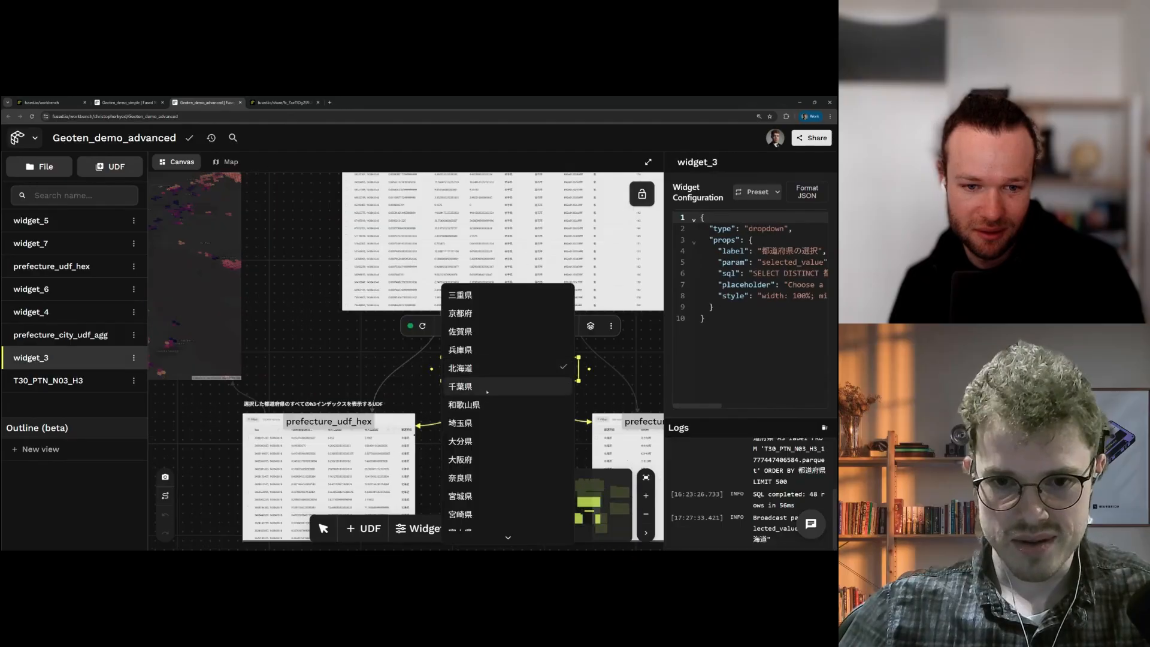
left_click(482, 321)
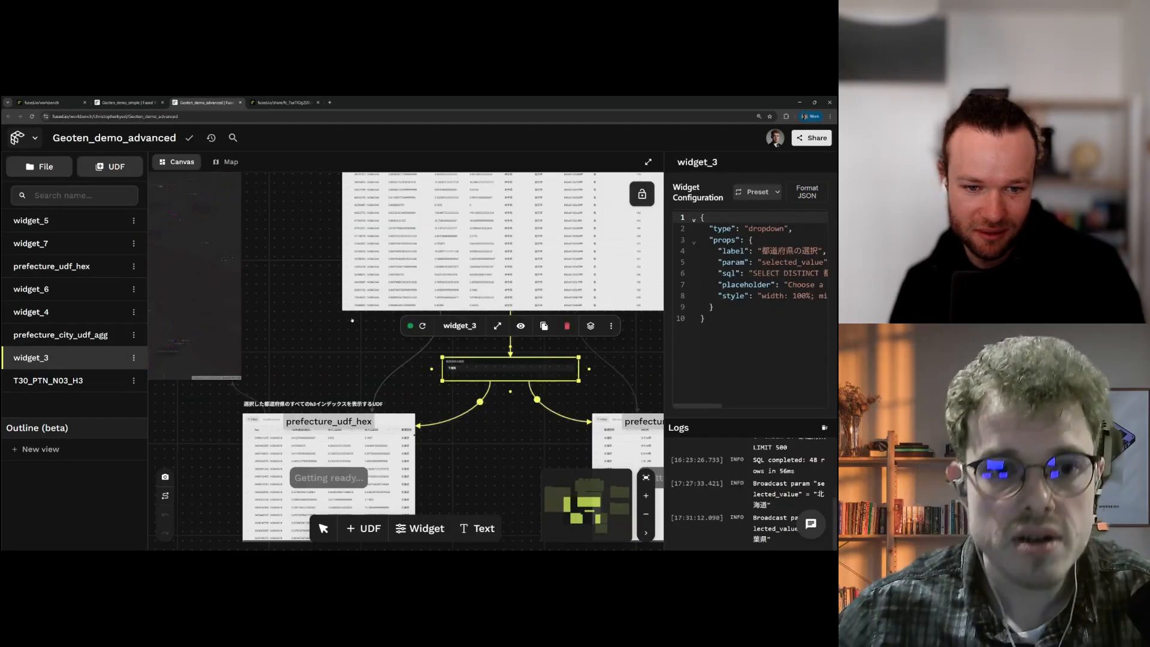
scroll(352, 320, "down", 3)
Step: Check the map widget, then the refreshed city table and donut chart for Chiba
left_click_drag(323, 320, 473, 370)
scroll(473, 369, "down", 3)
left_click(367, 322)
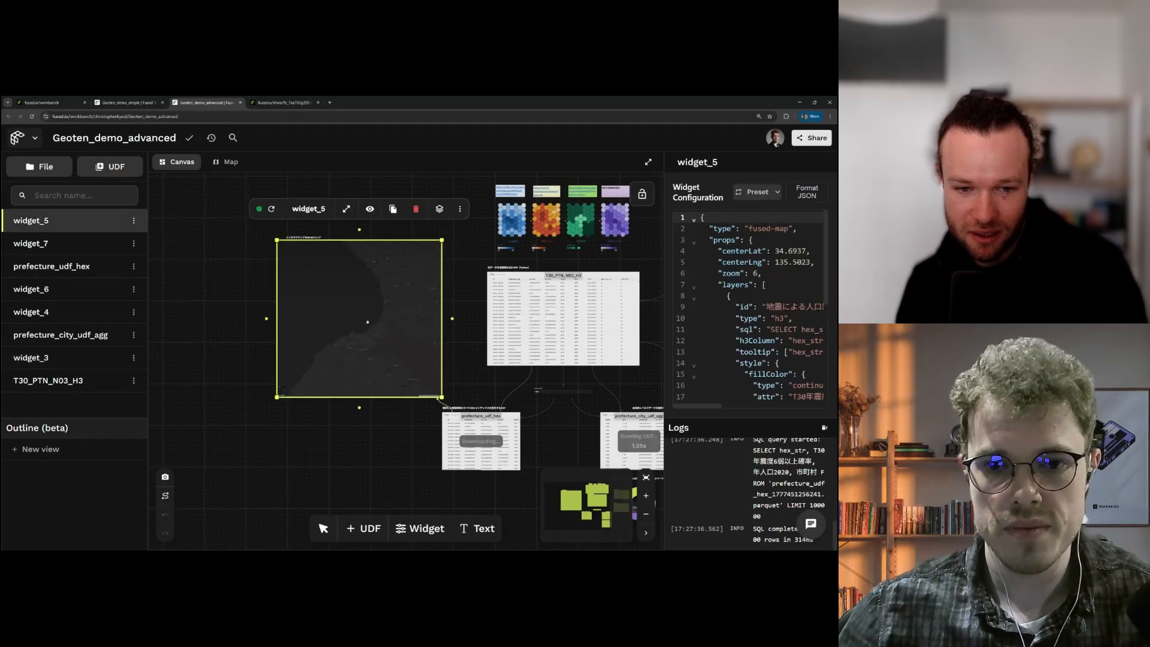
left_click_drag(553, 423, 458, 386)
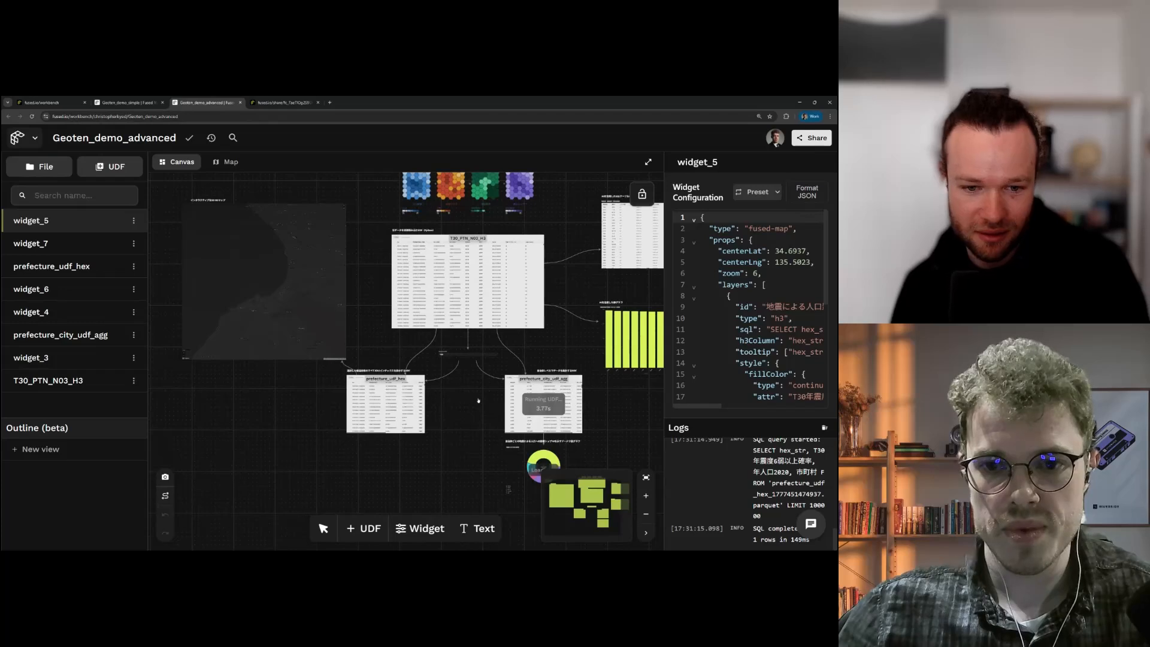
scroll(489, 399, "up", 2)
left_click_drag(553, 444, 464, 359)
scroll(464, 359, "up", 5)
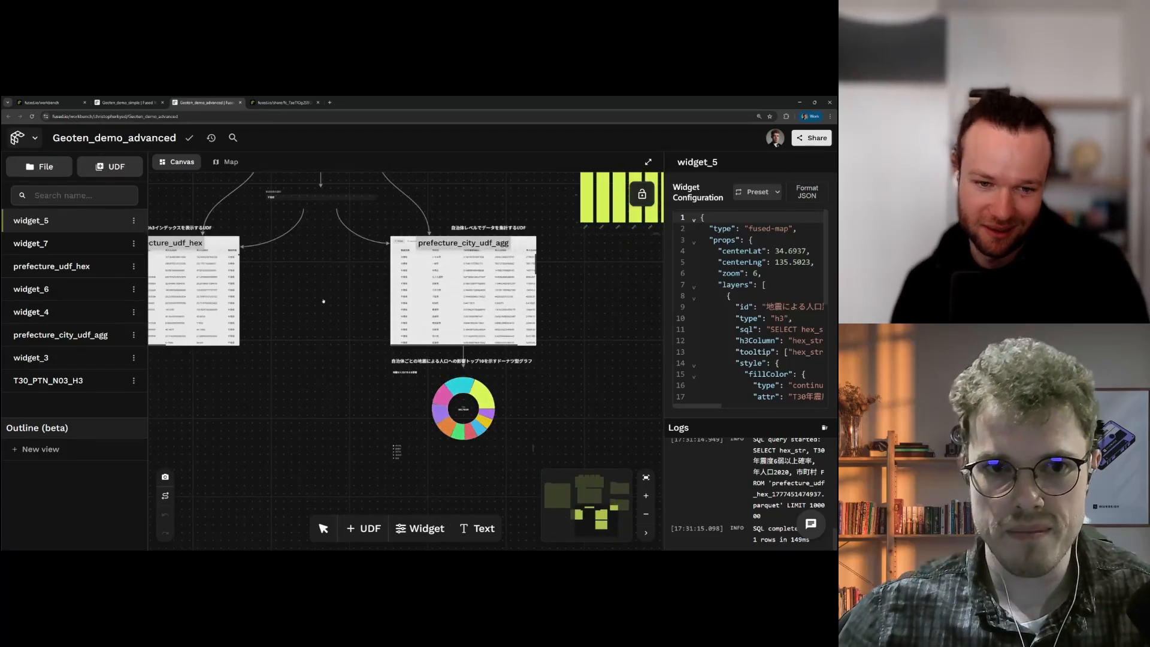
Step: Select the map widget and tilt and rotate the extruded Chiba hexagon map
left_click_drag(314, 277, 460, 380)
scroll(459, 380, "down", 3)
left_click_drag(331, 310, 480, 455)
left_click(385, 363)
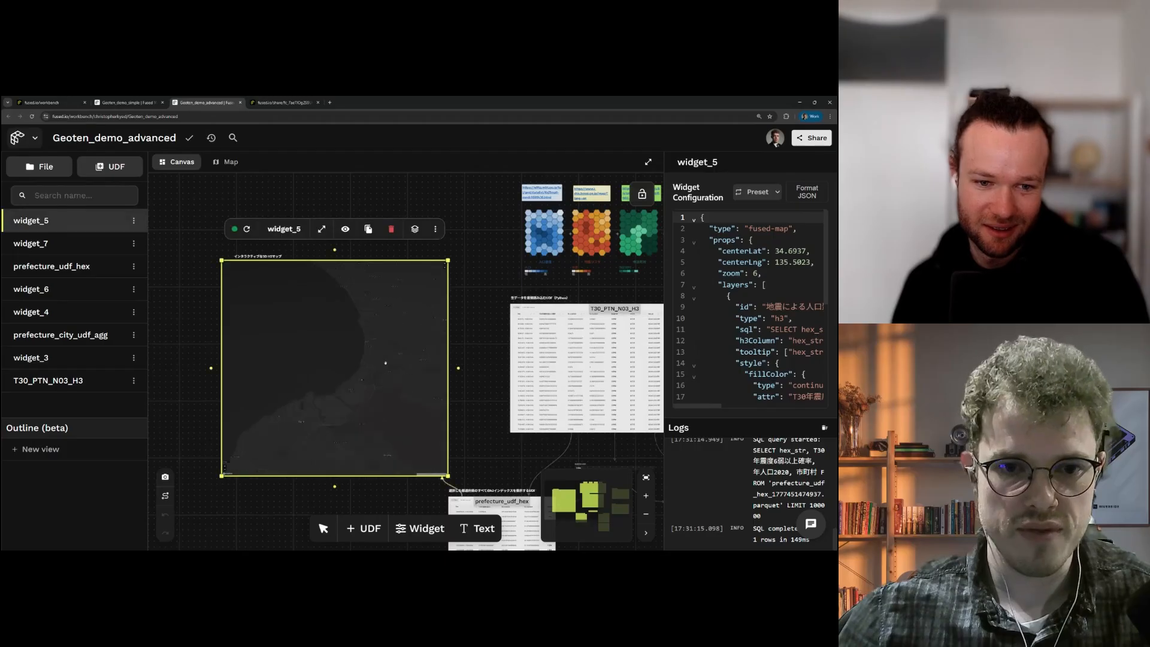
scroll(385, 362, "down", 10)
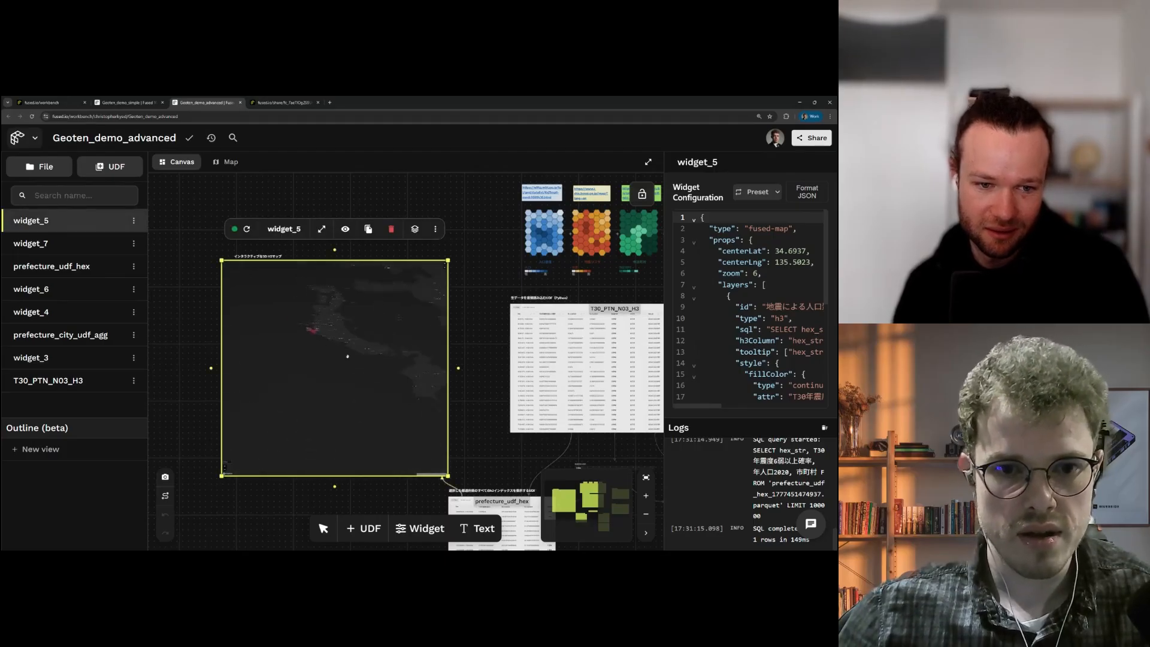
left_click_drag(347, 357, 382, 424)
left_click_drag(367, 369, 386, 387)
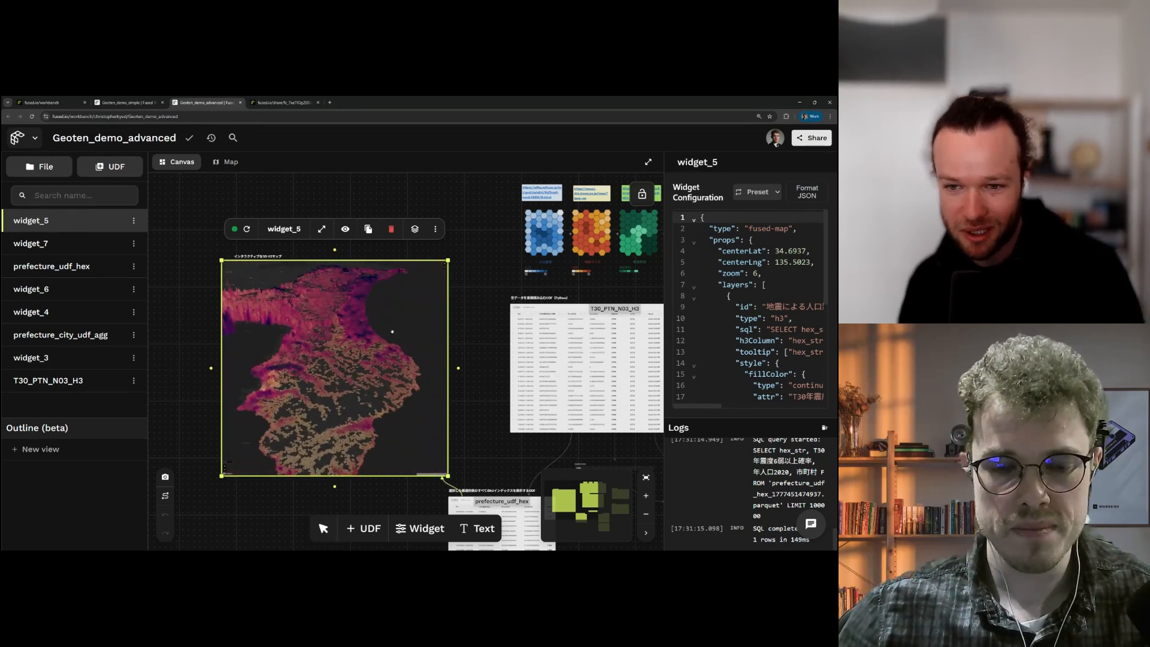
left_click(435, 230)
Step: Open the map as a standalone shared page and pan to frame Chiba's hexagons
mouse_move(418, 256)
left_click(474, 256)
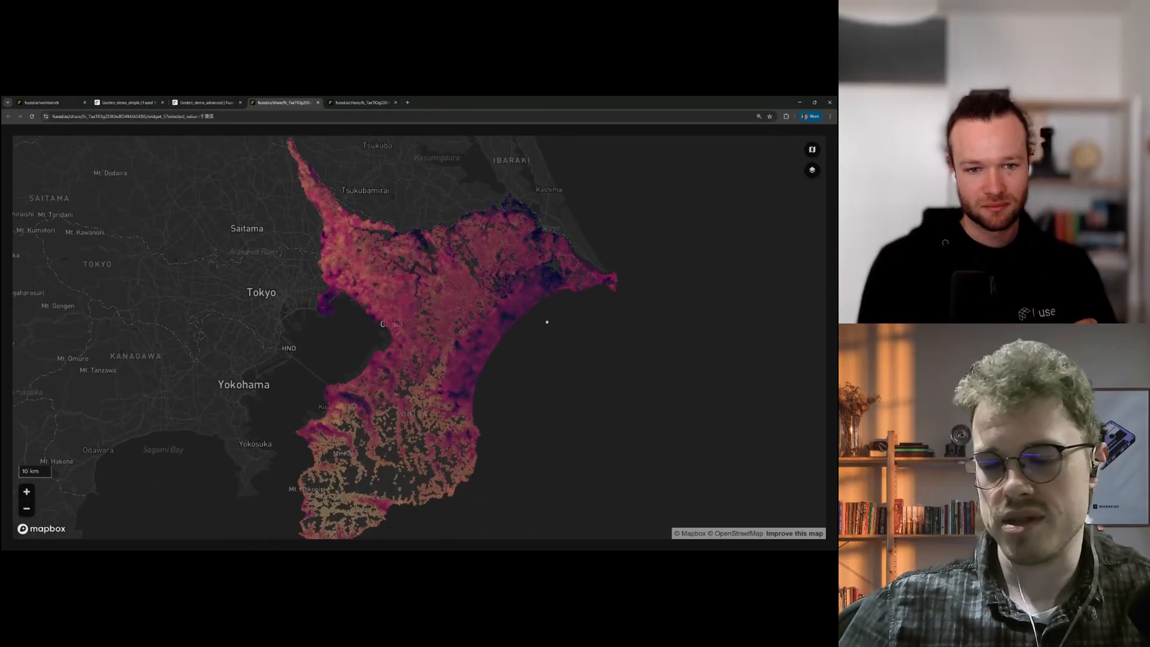
left_click_drag(549, 345, 591, 357)
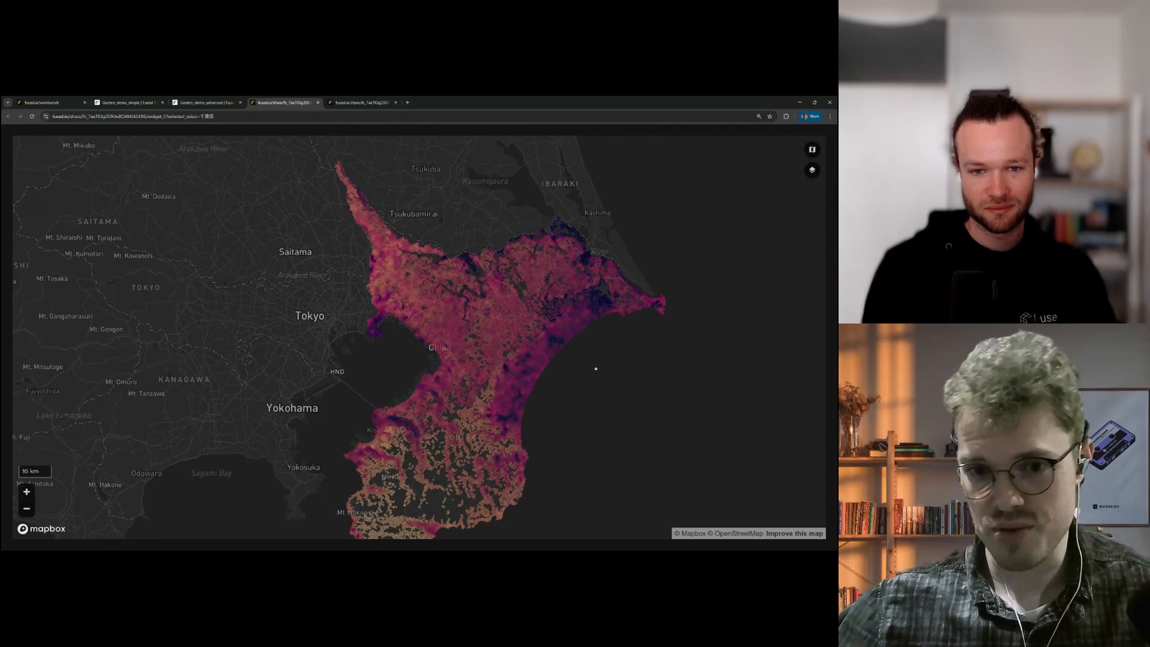
left_click_drag(596, 369, 612, 317)
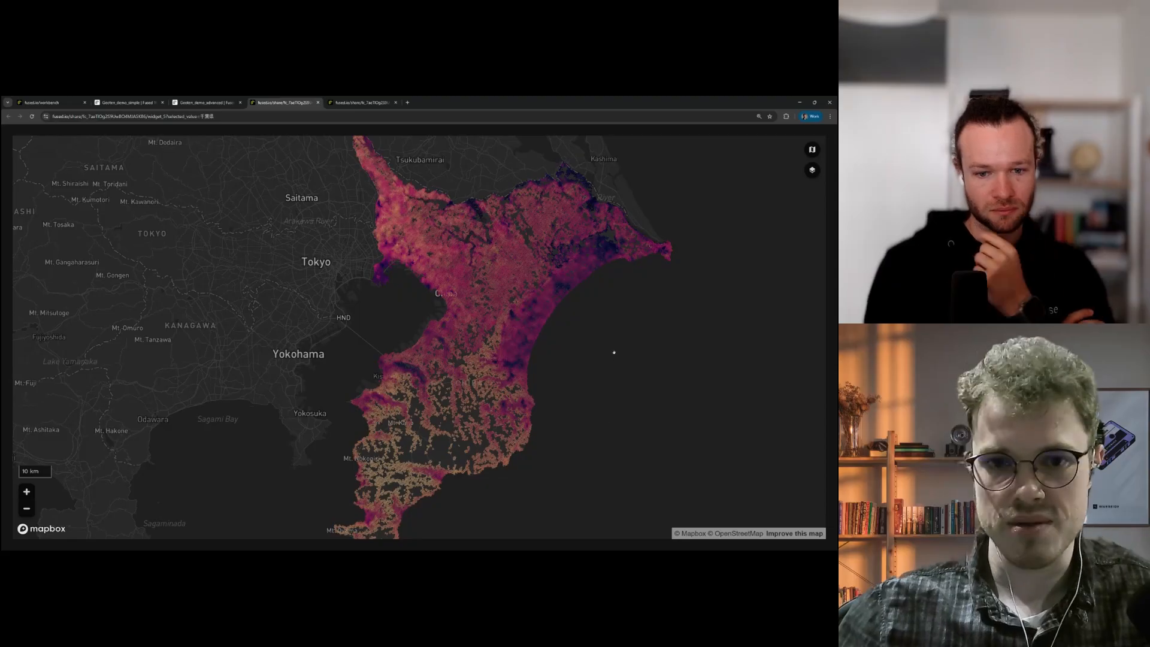
Step: Tilt the Chiba hex map into 3D extruded columns, explore it, then tilt back overhead
left_click_drag(614, 352, 498, 366)
scroll(571, 349, "up", 5)
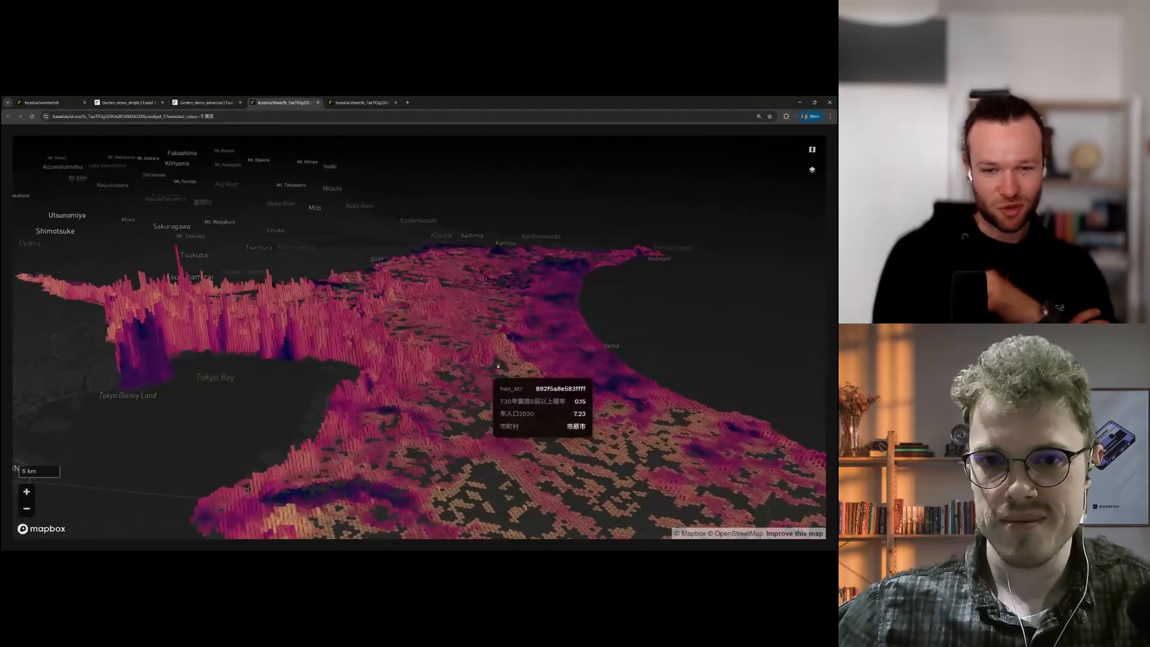
left_click_drag(579, 323, 611, 365)
left_click_drag(326, 426, 453, 426)
scroll(447, 424, "down", 3)
left_click_drag(665, 362, 641, 332)
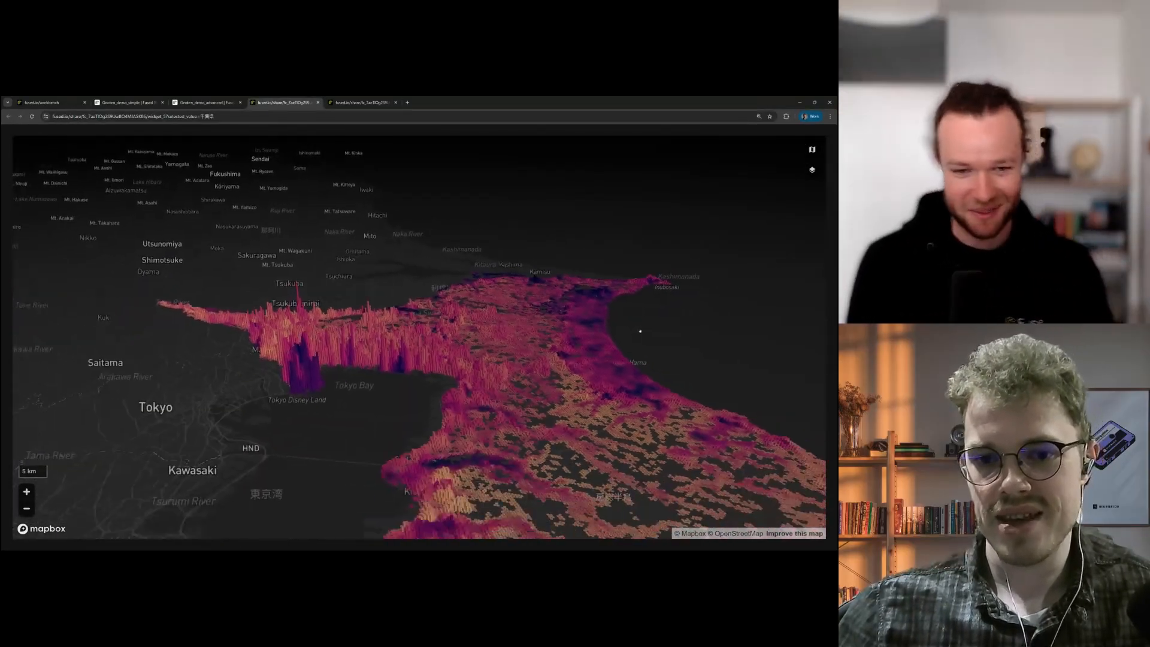
scroll(638, 331, "down", 5)
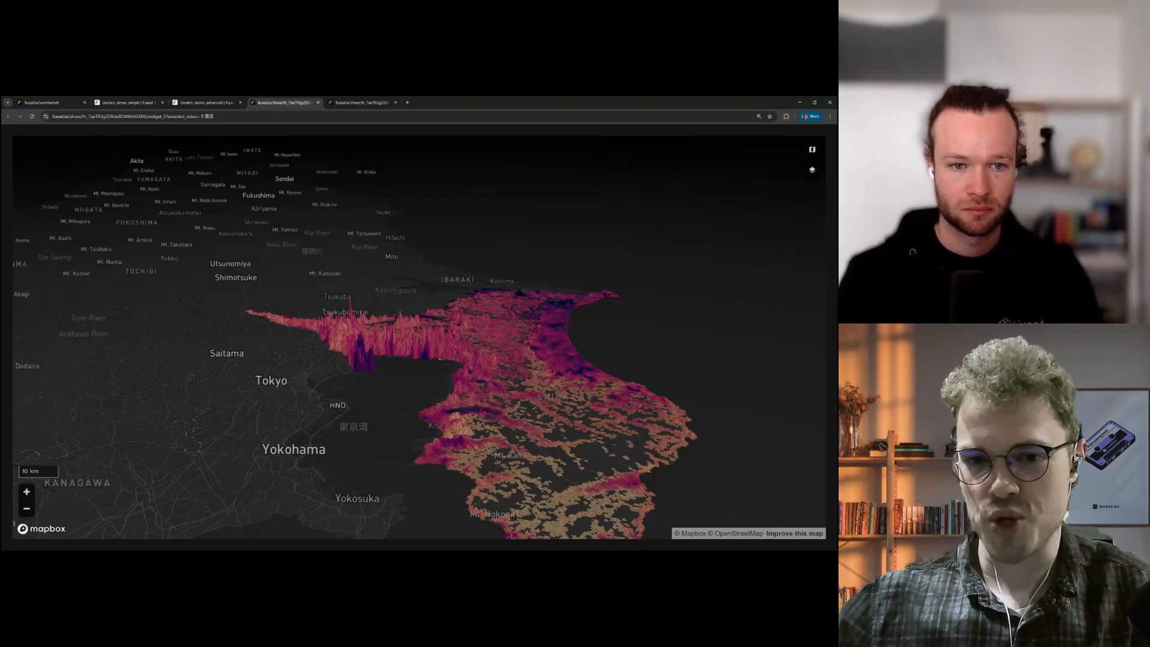
left_click_drag(660, 336, 649, 397)
scroll(653, 389, "down", 5)
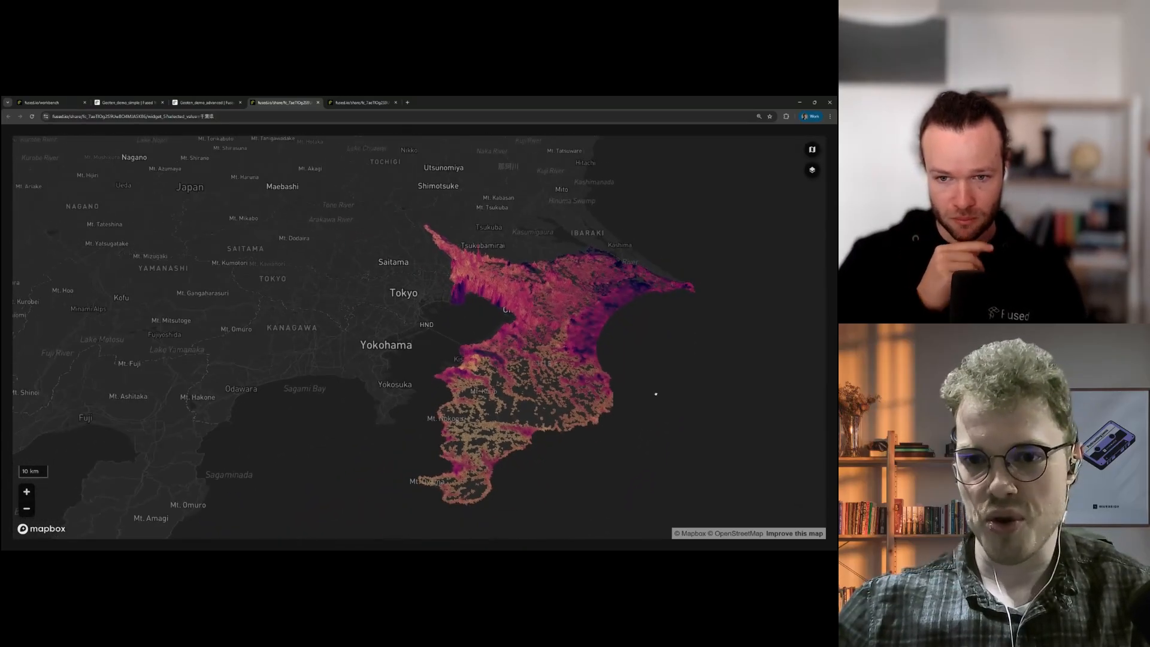
Step: Return to the Geoten_demo_advanced workbench and adjust the canvas/config divider and zoom
left_click(210, 102)
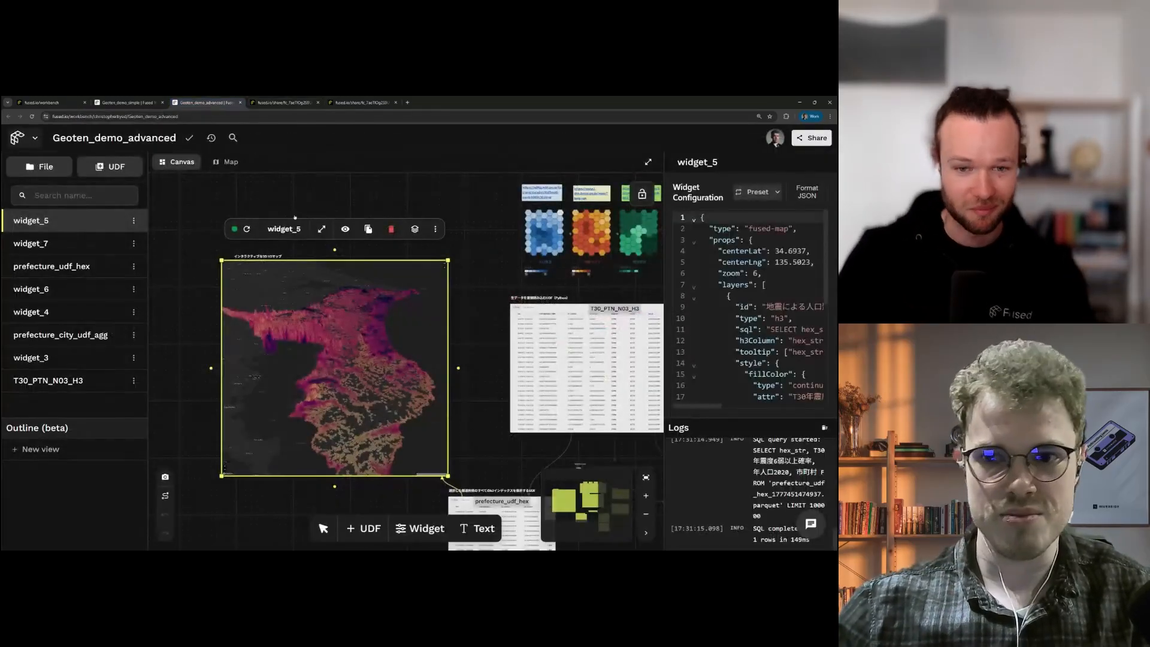
left_click_drag(664, 258, 525, 264)
scroll(629, 281, "down", 4)
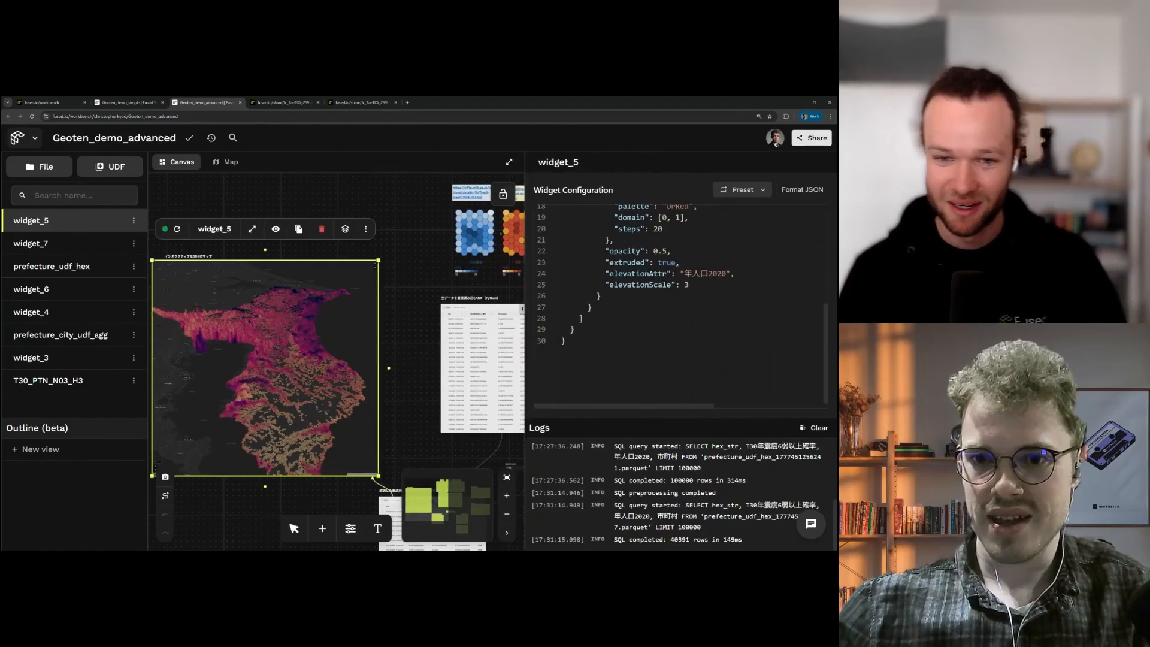
scroll(641, 282, "up", 1)
scroll(641, 281, "up", 4)
scroll(641, 282, "down", 3)
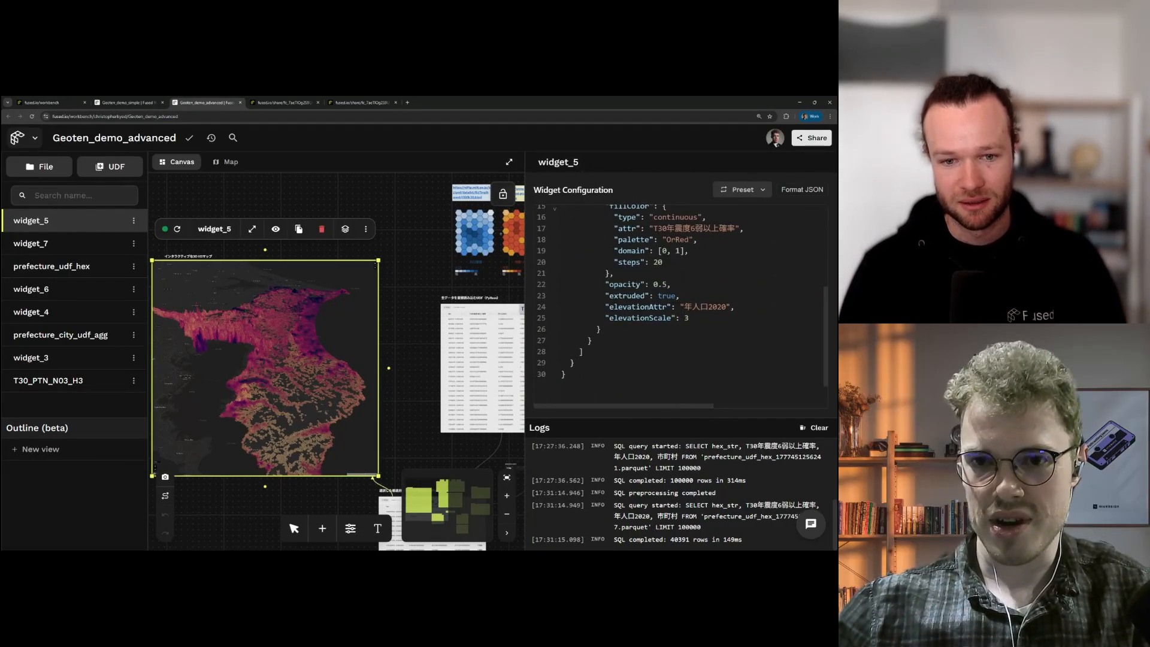
left_click_drag(635, 379, 640, 233)
scroll(640, 236, "down", 3)
scroll(222, 371, "up", 5)
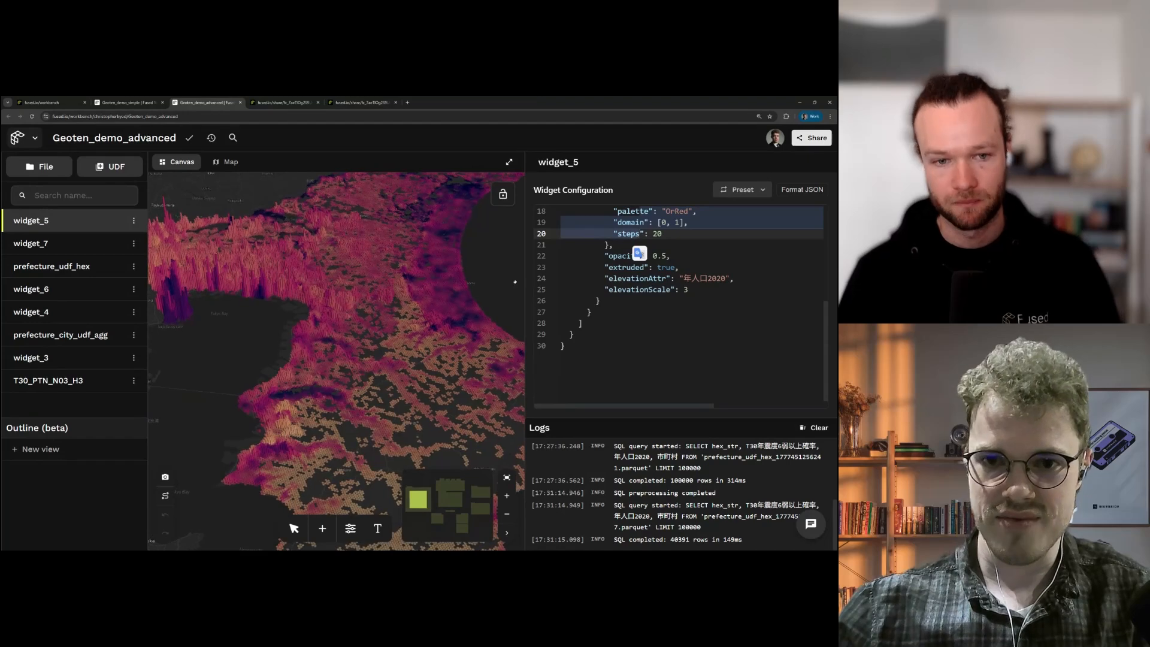
scroll(516, 282, "down", 3)
Step: Widen the canvas map, pan the 3D map, and zoom the canvas out to see the whole widget
left_click_drag(525, 282, 593, 288)
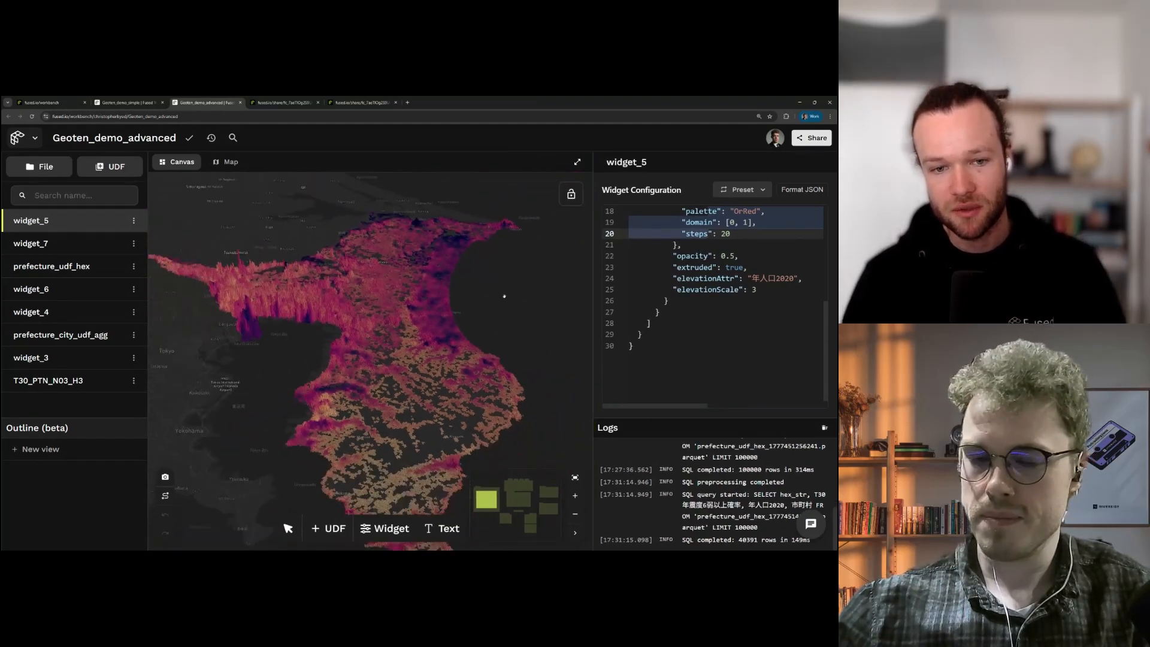
left_click(635, 345)
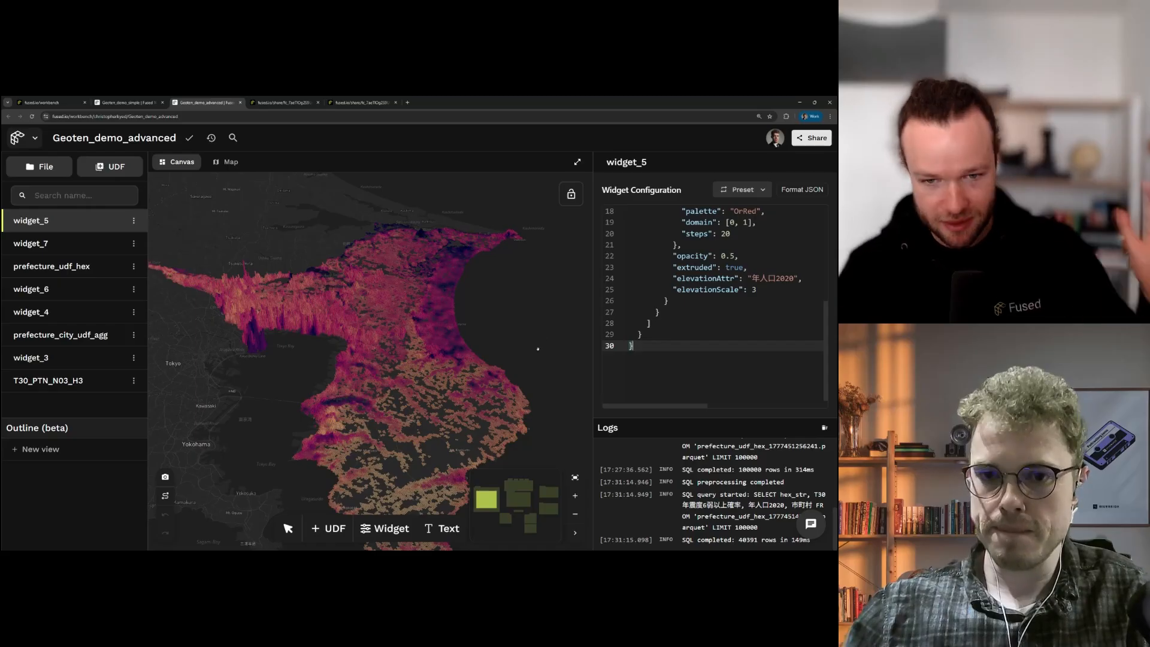
left_click_drag(538, 348, 683, 346)
scroll(545, 341, "down", 3)
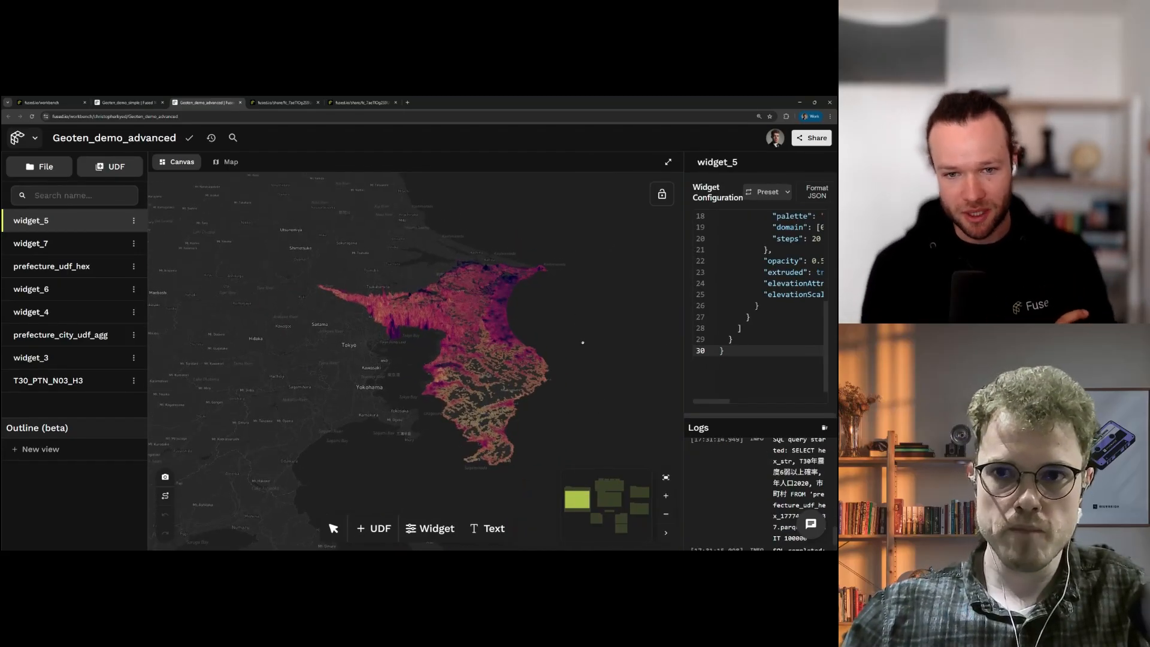
left_click(665, 514)
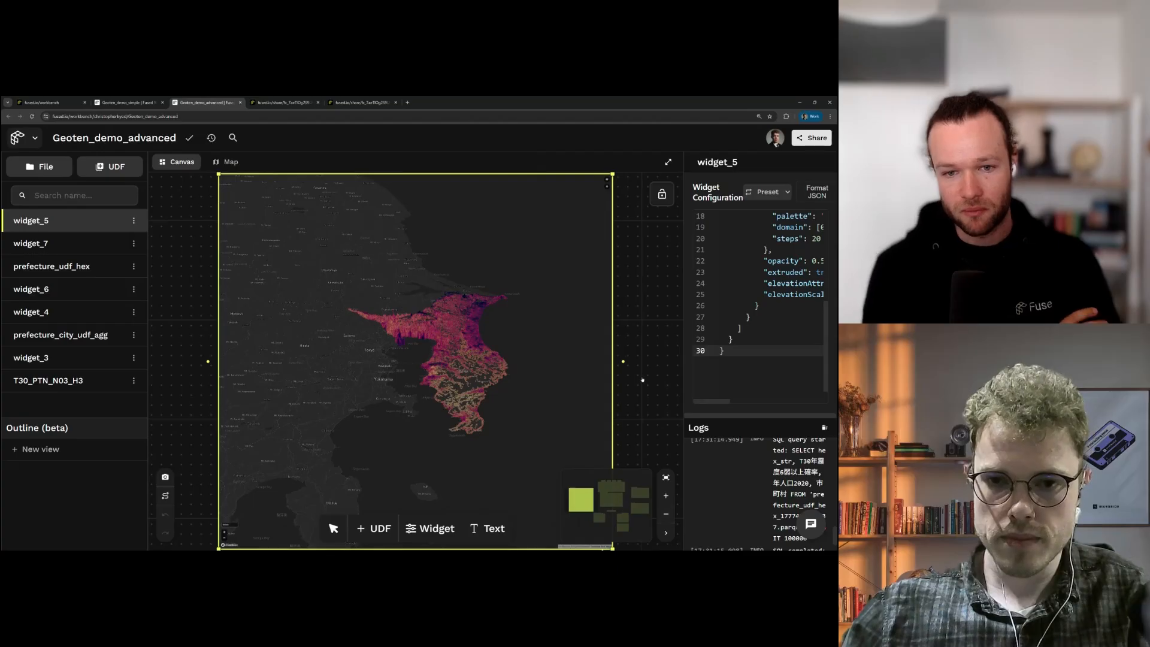
left_click_drag(642, 377, 645, 378)
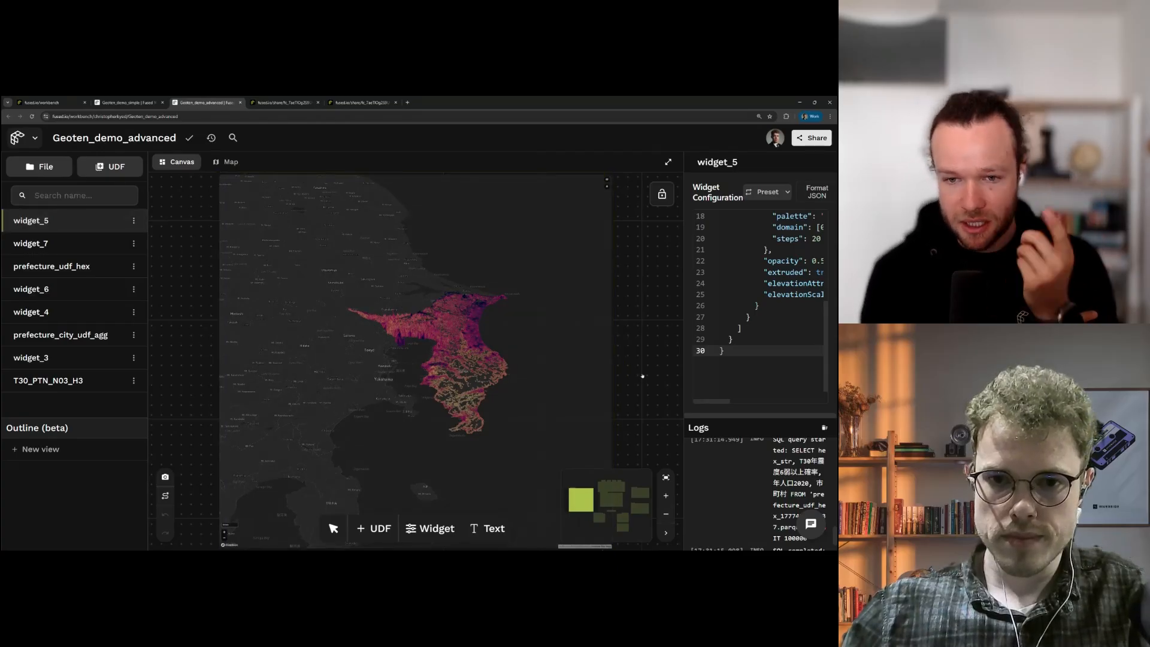
Step: Select widget_5 and widen its configuration panel, scrolled to the top of the JSON
scroll(642, 376, "right", 5)
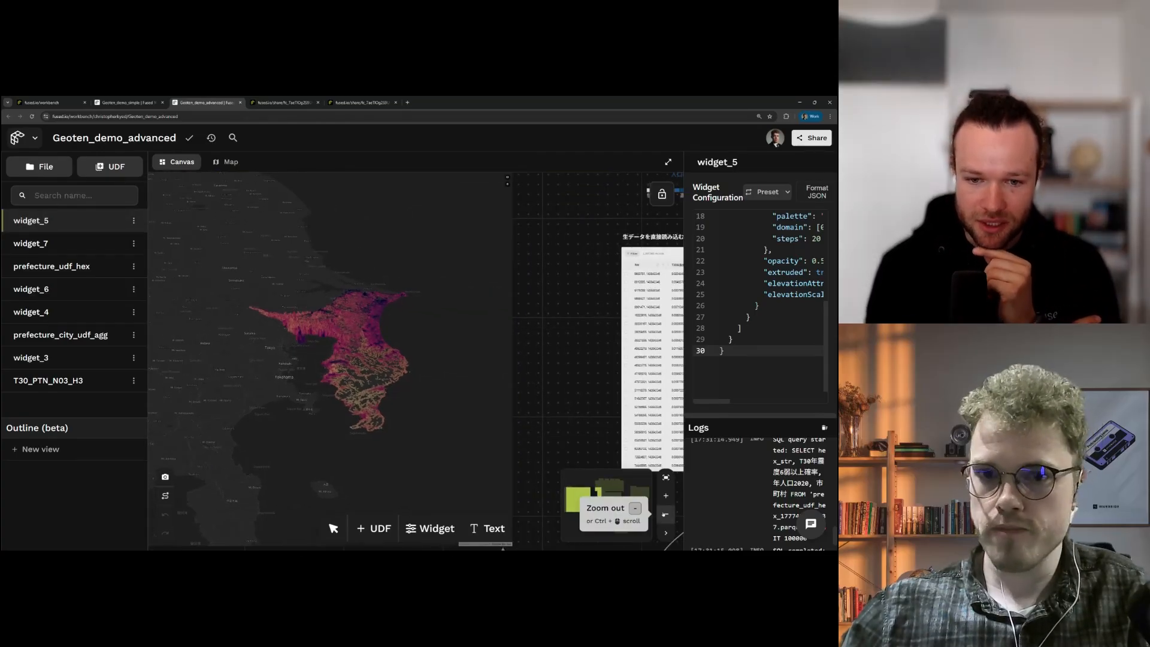
left_click_drag(561, 351, 590, 303)
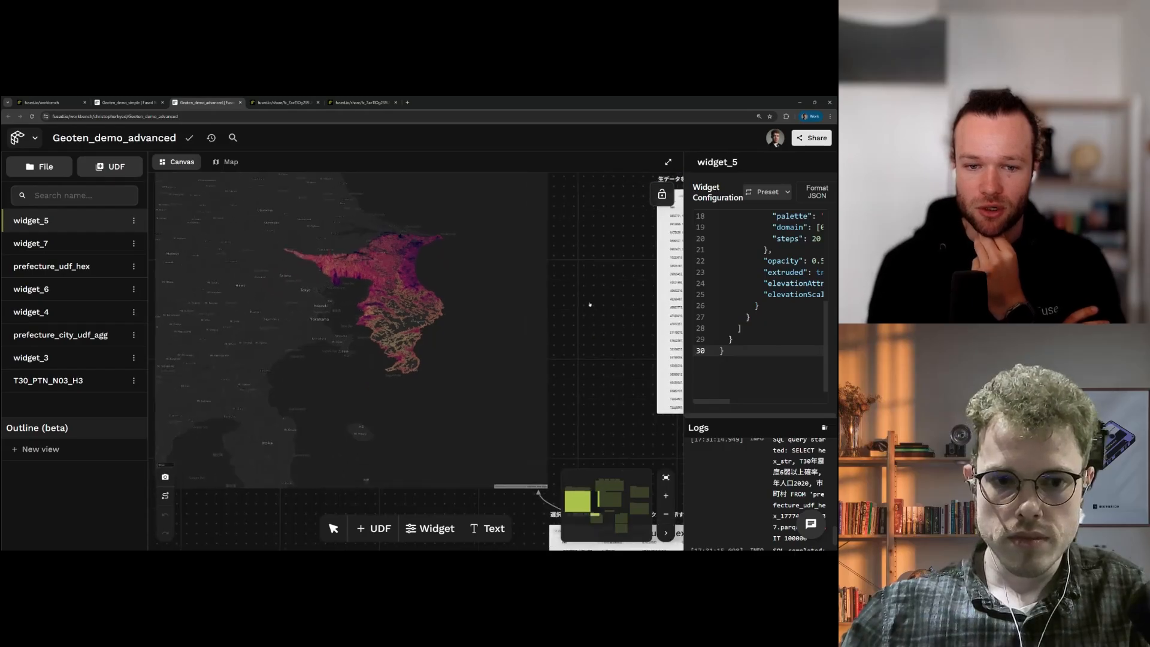
left_click(495, 351)
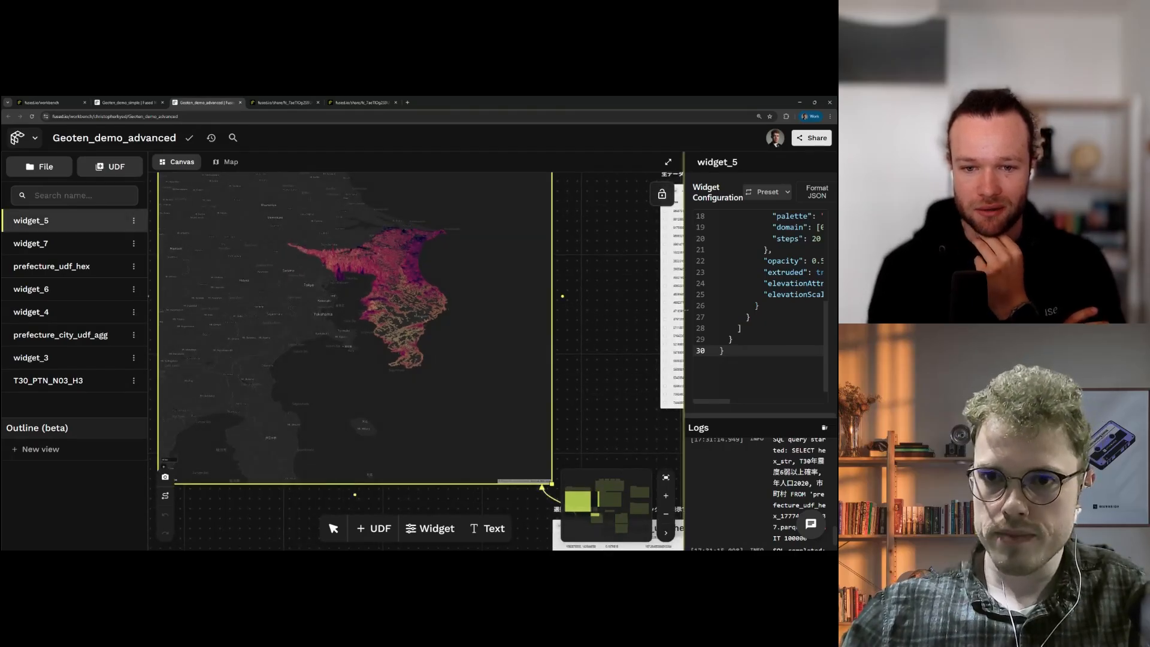
left_click_drag(684, 310, 409, 311)
scroll(527, 311, "up", 3)
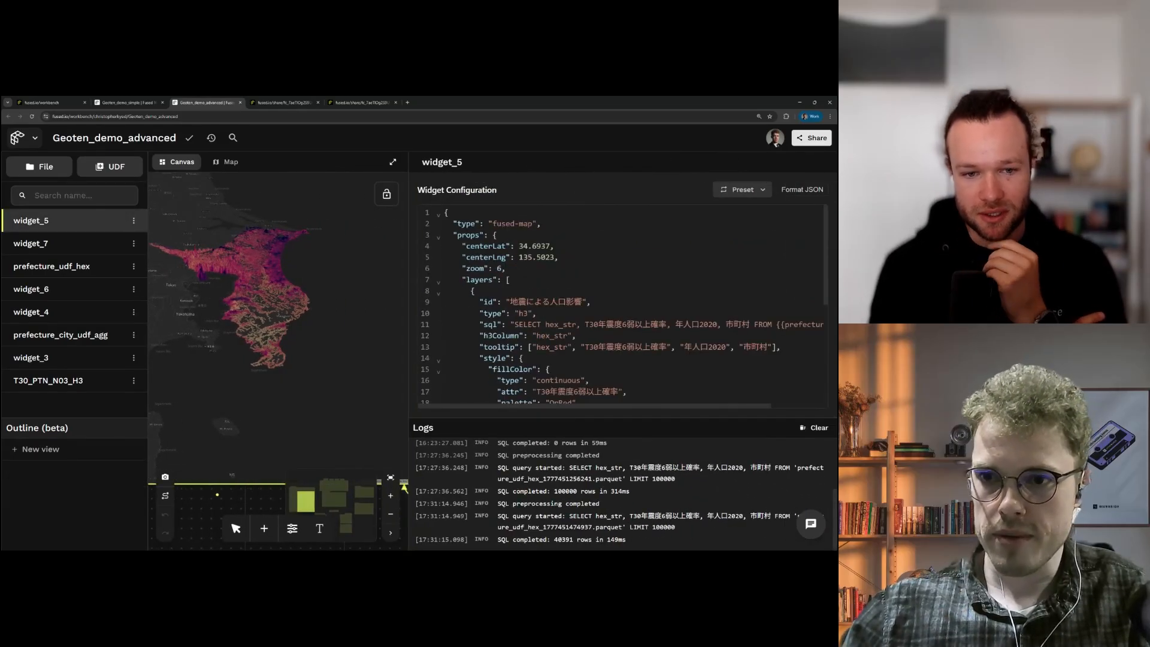
Step: Reveal line 11's full SQL query from prefecture_udf_hex, then widen the canvas map beside the editor
left_click_drag(511, 325, 823, 325)
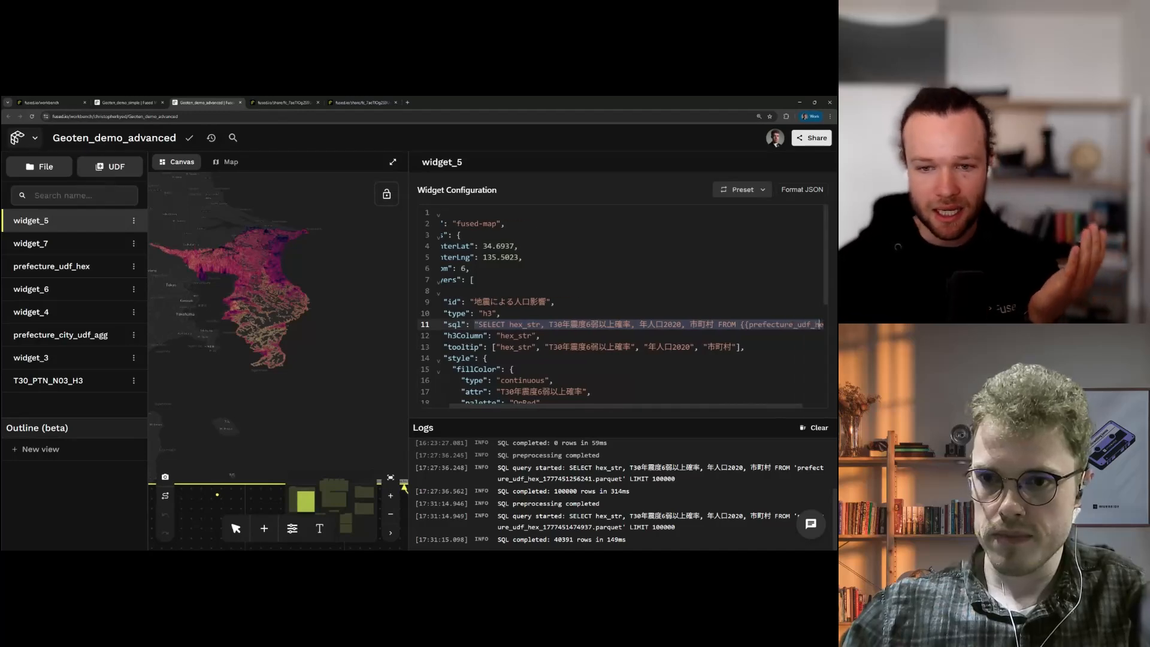
left_click(776, 324)
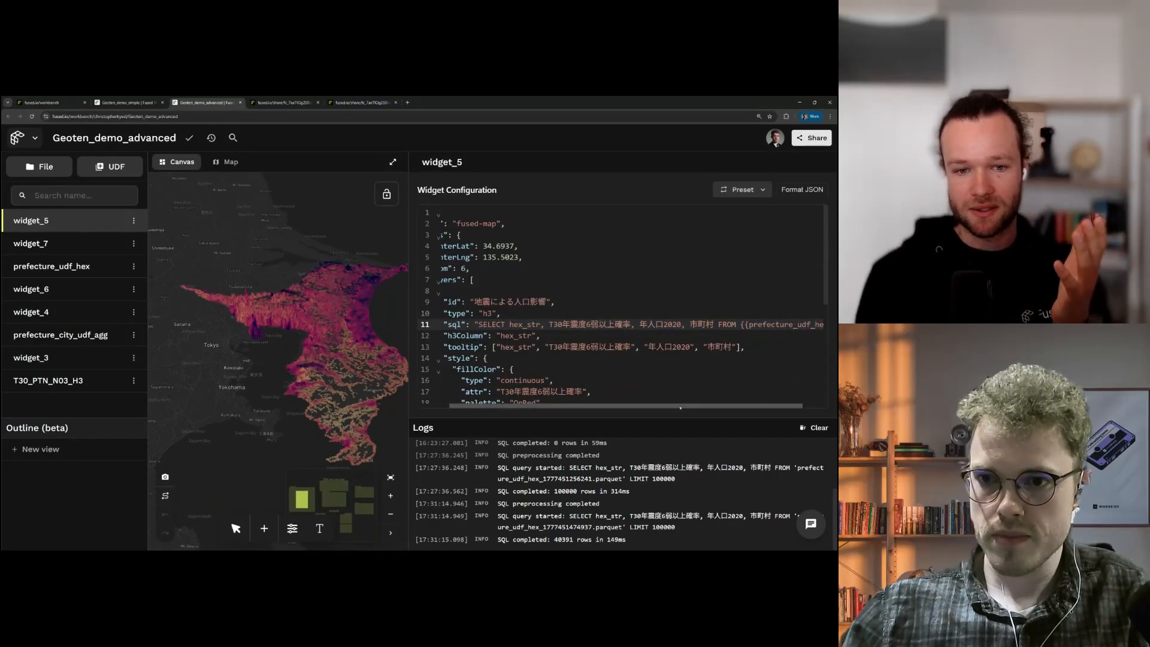
left_click_drag(762, 406, 786, 407)
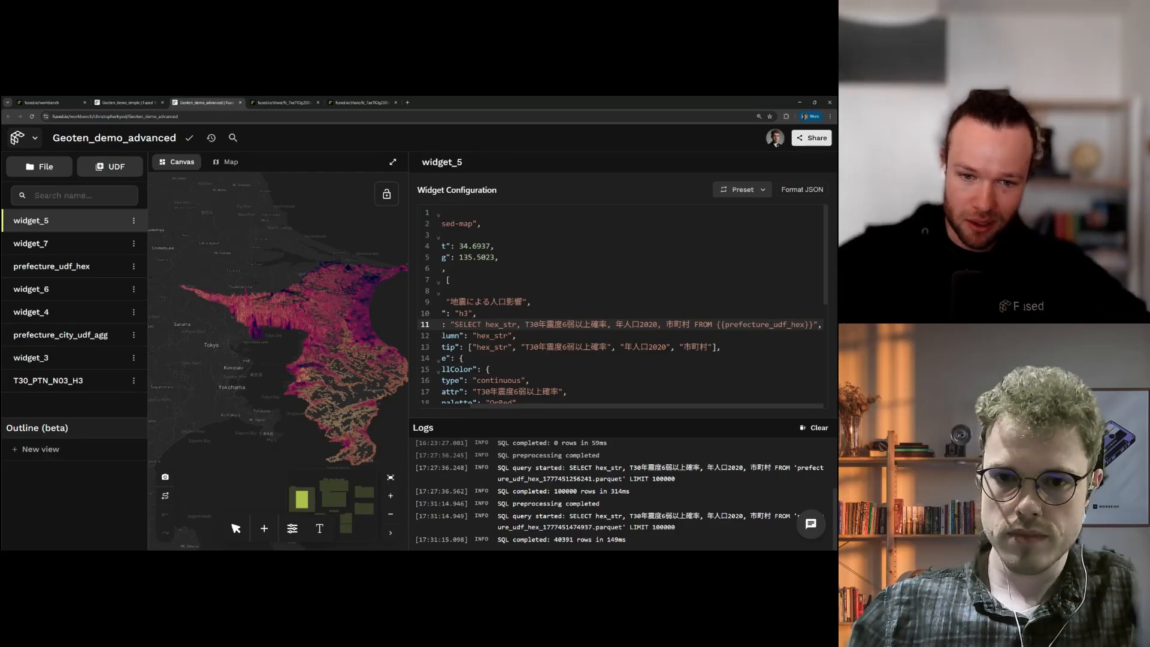
left_click_drag(555, 408, 519, 408)
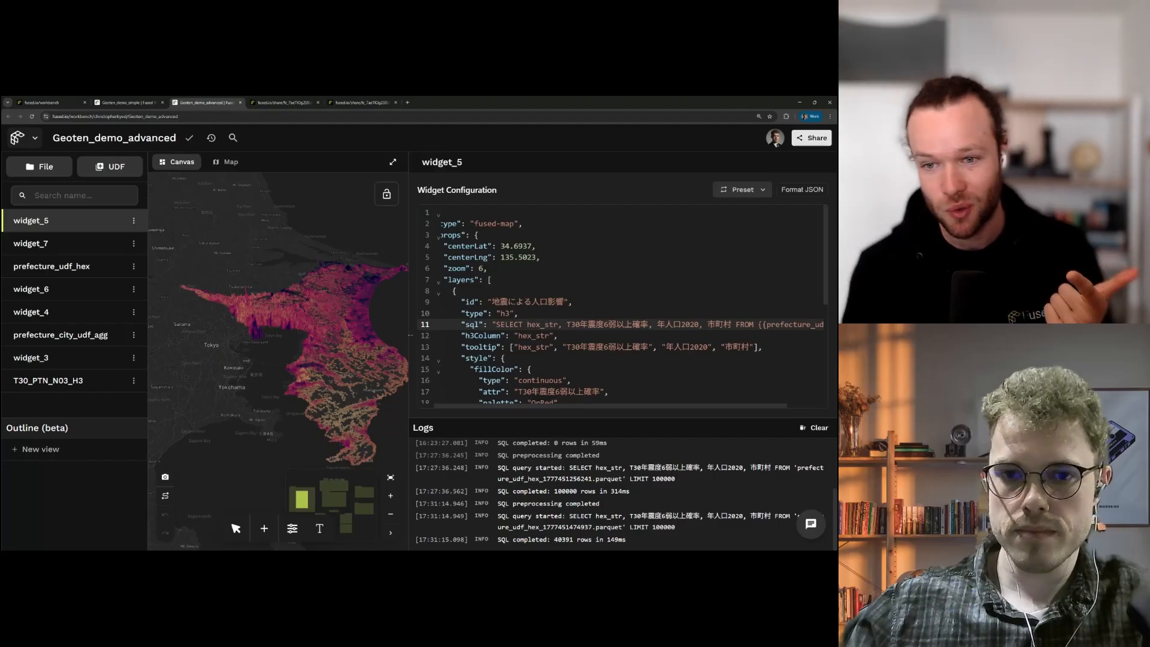
left_click_drag(409, 345, 476, 320)
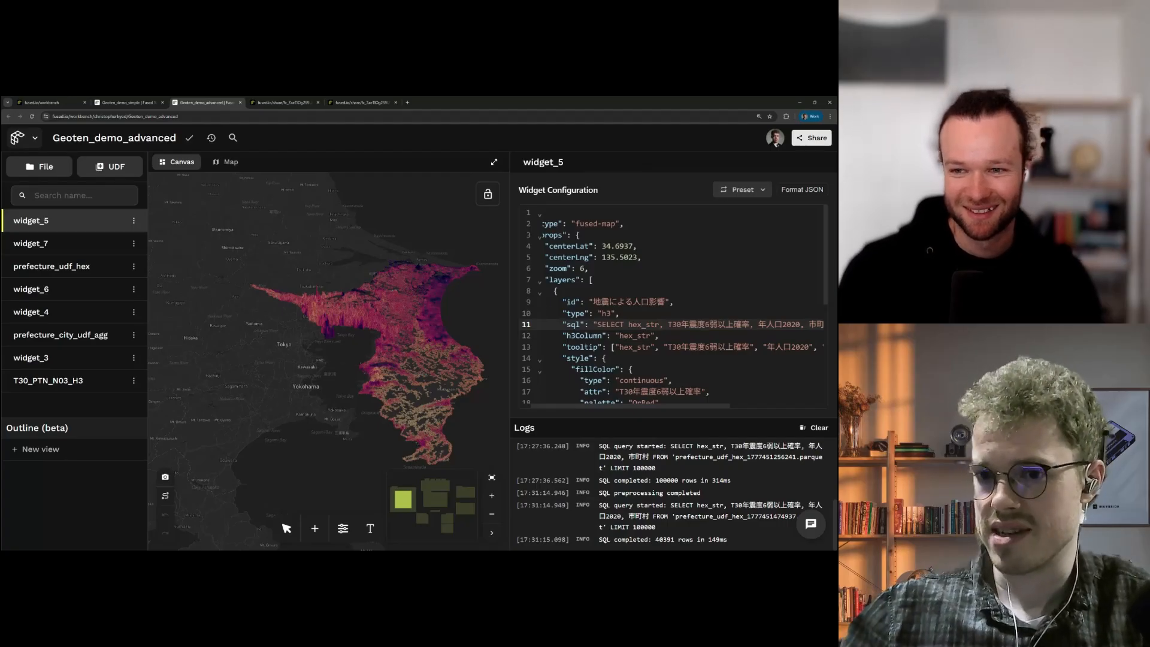
scroll(671, 264, "down", 3)
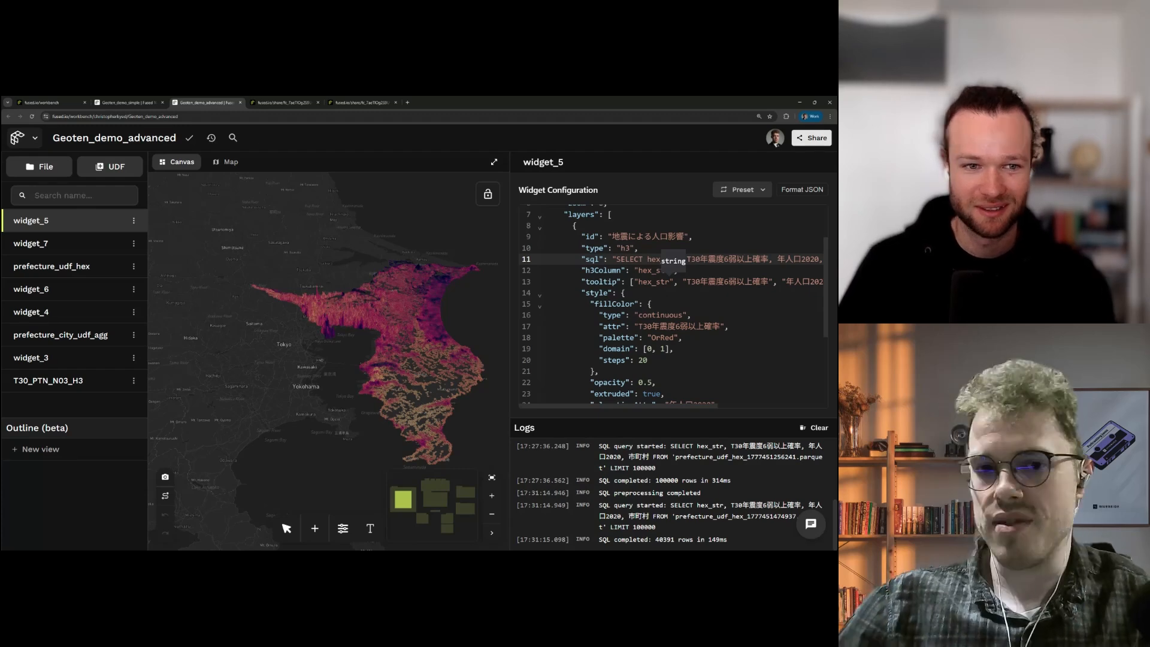
scroll(459, 239, "up", 5)
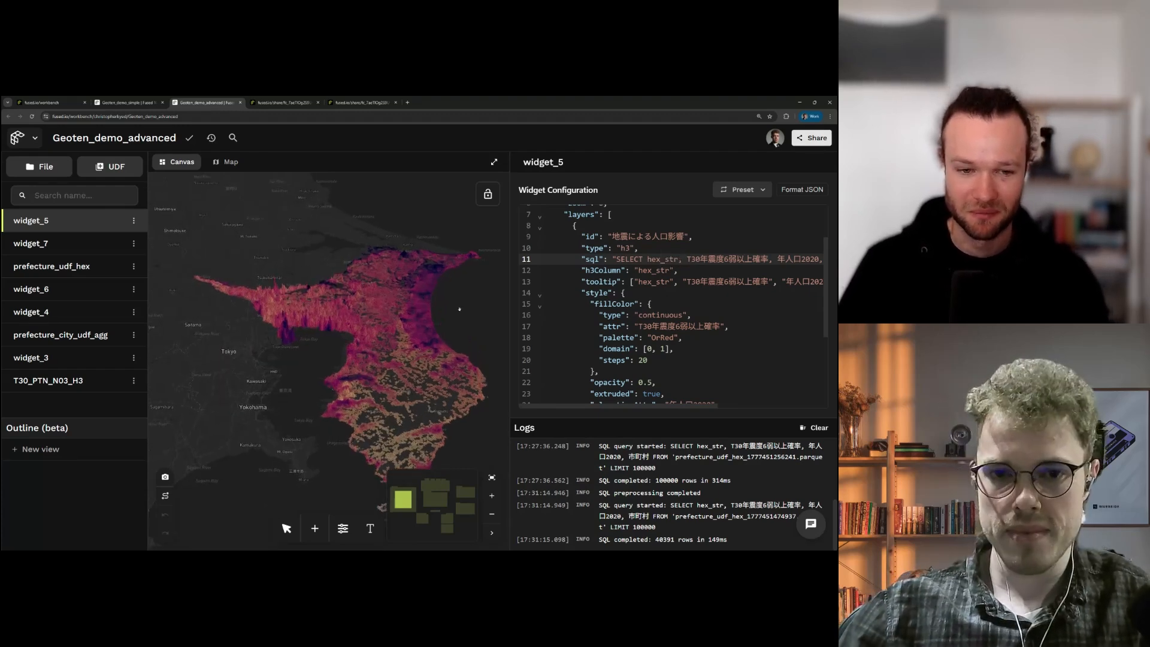
left_click_drag(444, 303, 483, 341)
scroll(461, 317, "up", 2)
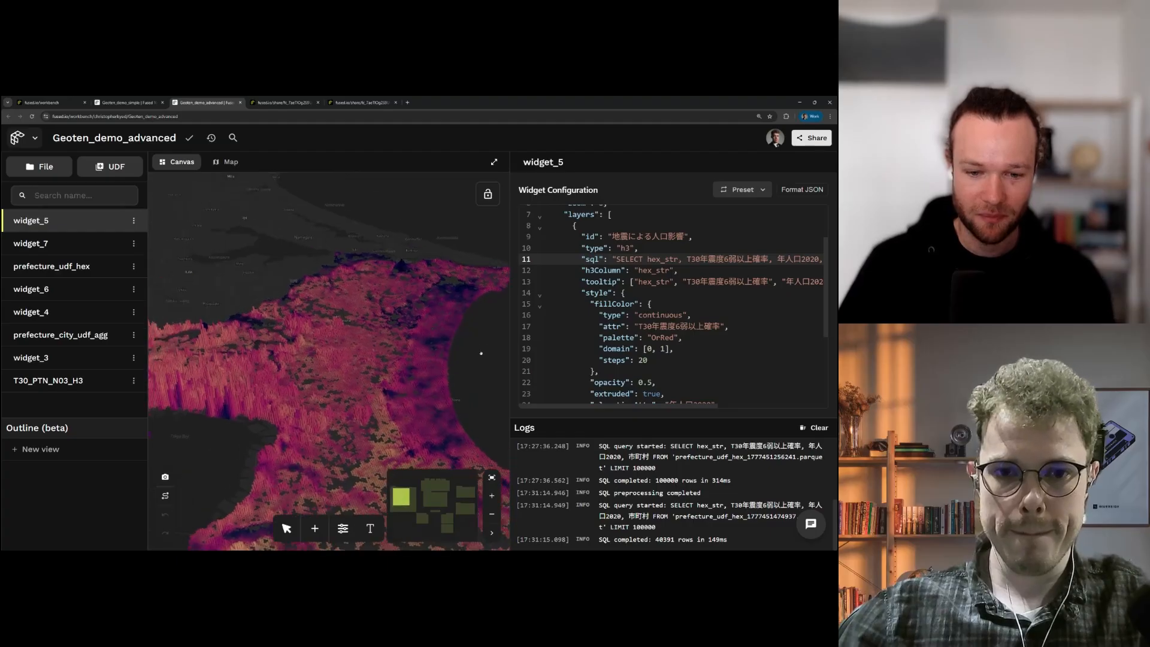